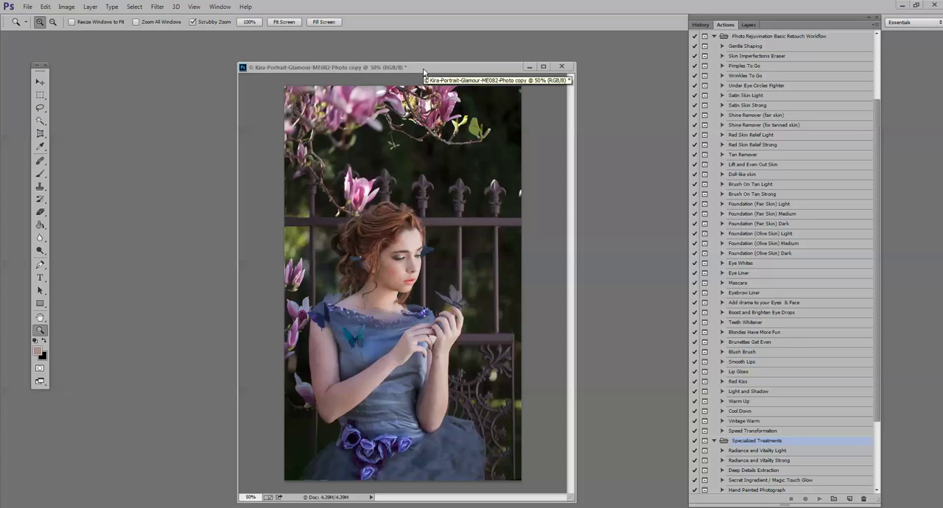
- Run the Pimples To Go action from the Photo Rejuvenation Basic Retouch Workflow set on the portrait
{"action": "left_click_drag", "start_coordinate": [424, 71], "coordinate": [427, 67]}
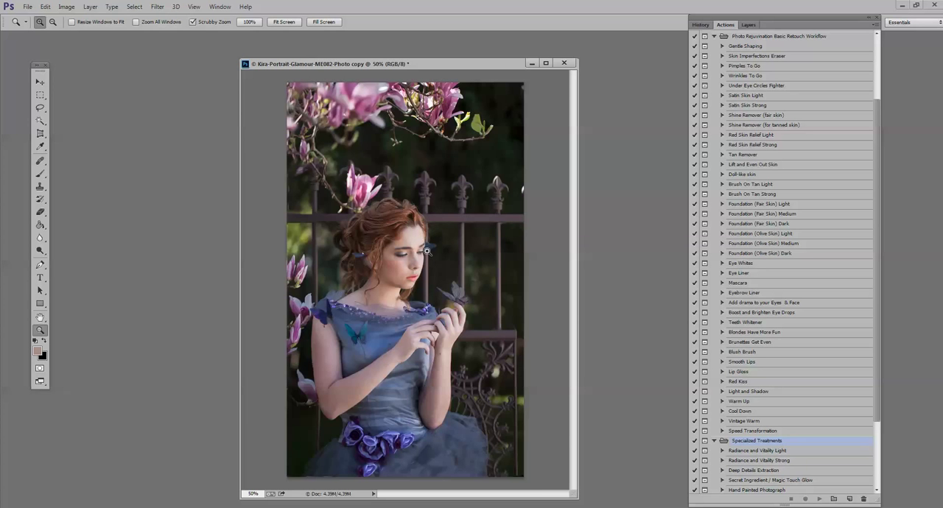
{"action": "left_click", "coordinate": [410, 266]}
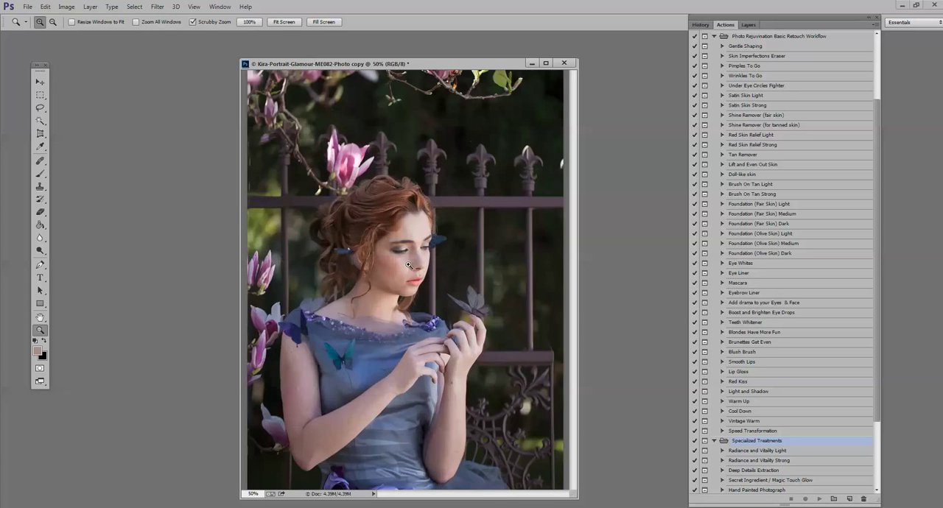
{"action": "left_click", "coordinate": [406, 259]}
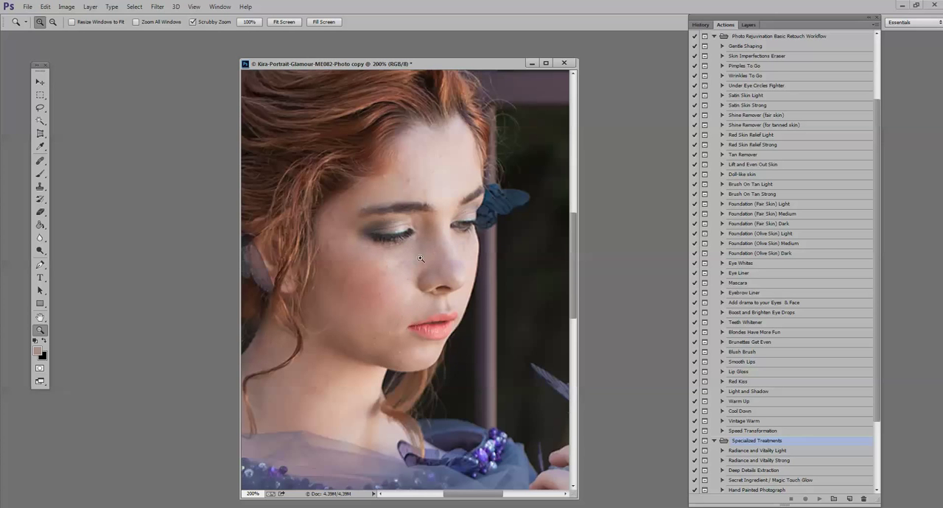
{"action": "left_click", "coordinate": [397, 303], "text": "alt"}
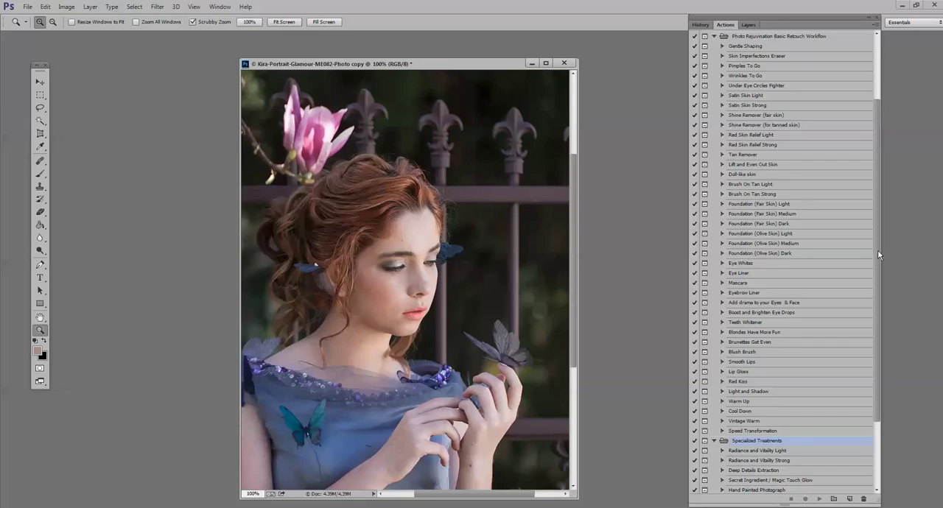
{"action": "scroll", "coordinate": [877, 250], "scroll_direction": "up", "scroll_amount": 1}
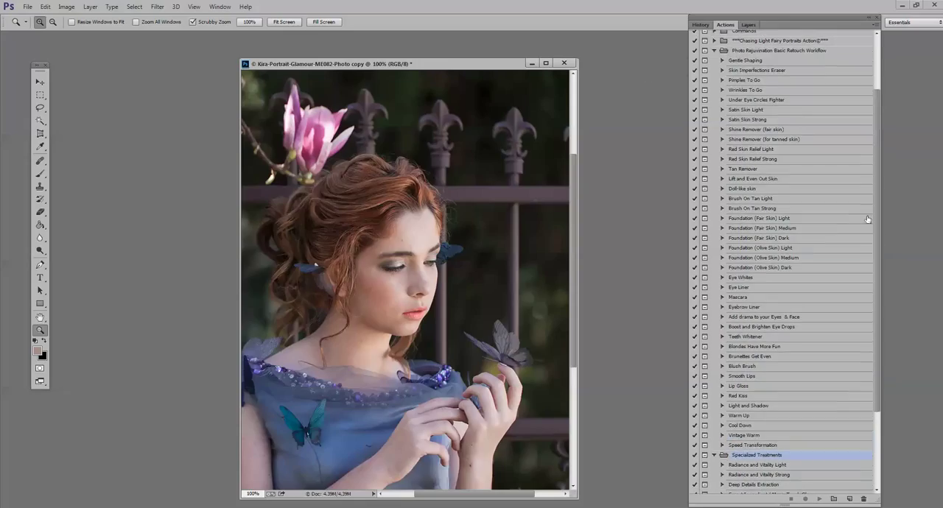
{"action": "left_click", "coordinate": [786, 54]}
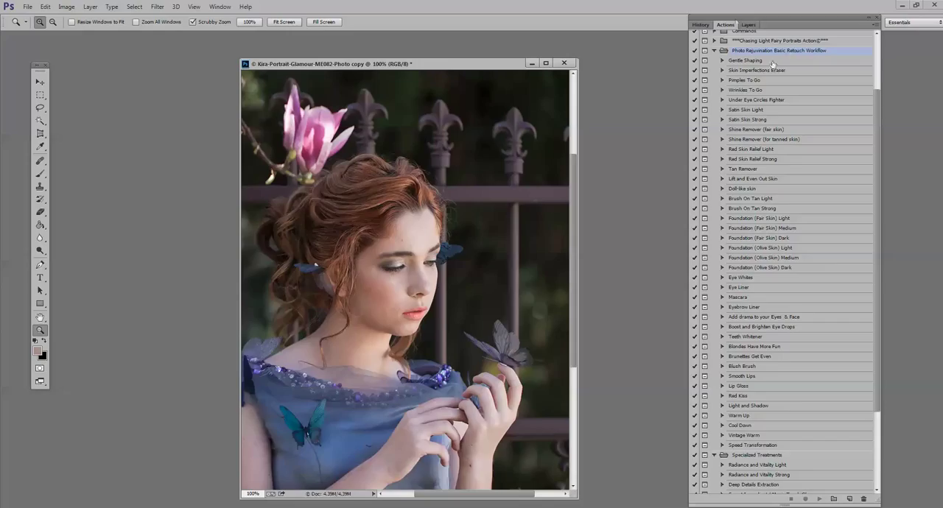
{"action": "left_click", "coordinate": [746, 80]}
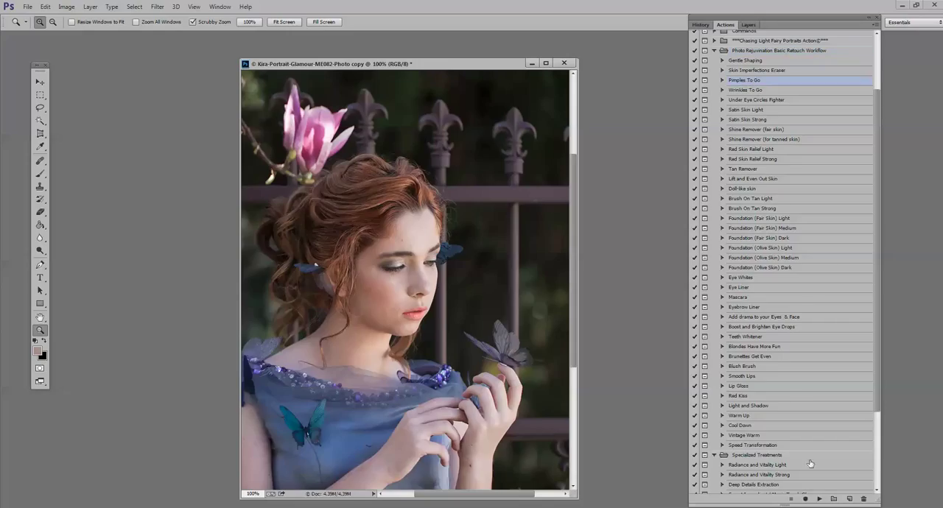
{"action": "left_click", "coordinate": [820, 499]}
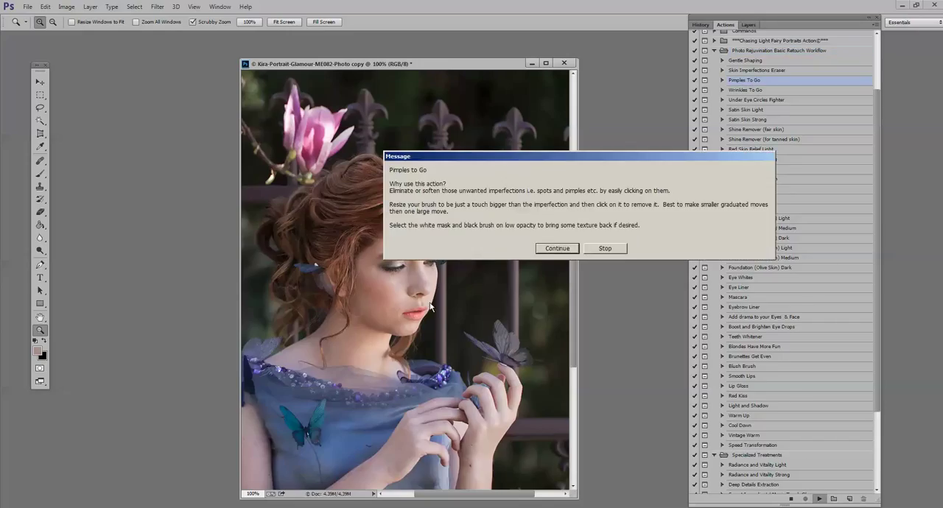
{"action": "left_click", "coordinate": [553, 249]}
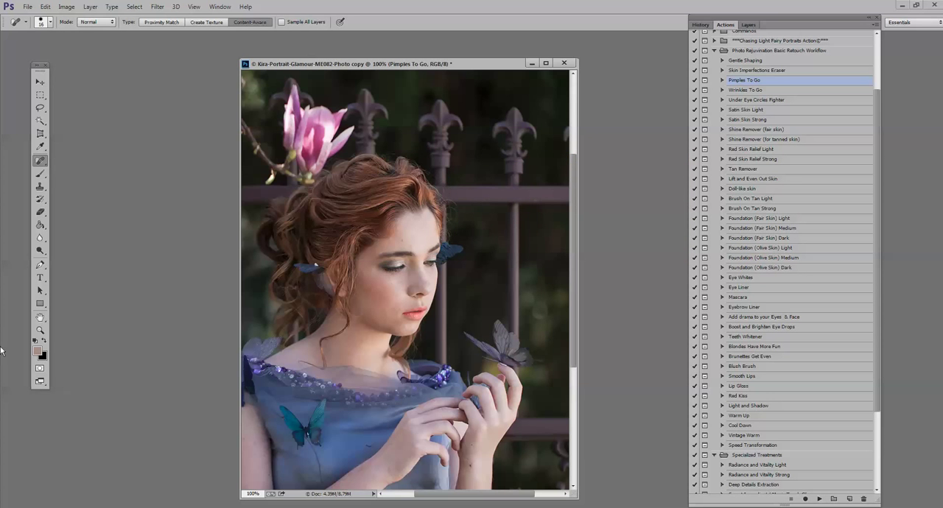
- Remove the blemishes on the woman's forehead with the Spot Healing Brush on the Pimples To Go layer
{"action": "left_click", "coordinate": [40, 330]}
{"action": "left_click", "coordinate": [361, 276]}
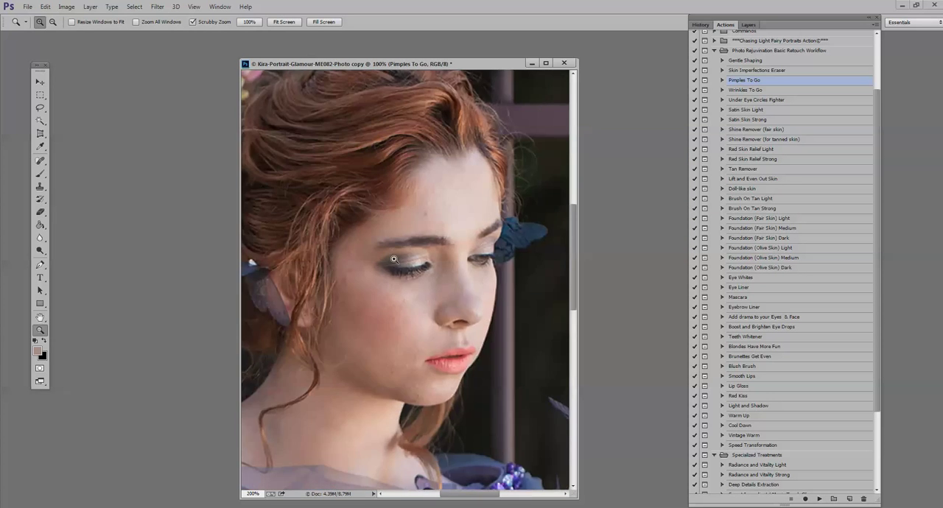
{"action": "left_click", "coordinate": [395, 259]}
{"action": "left_click", "coordinate": [40, 173]}
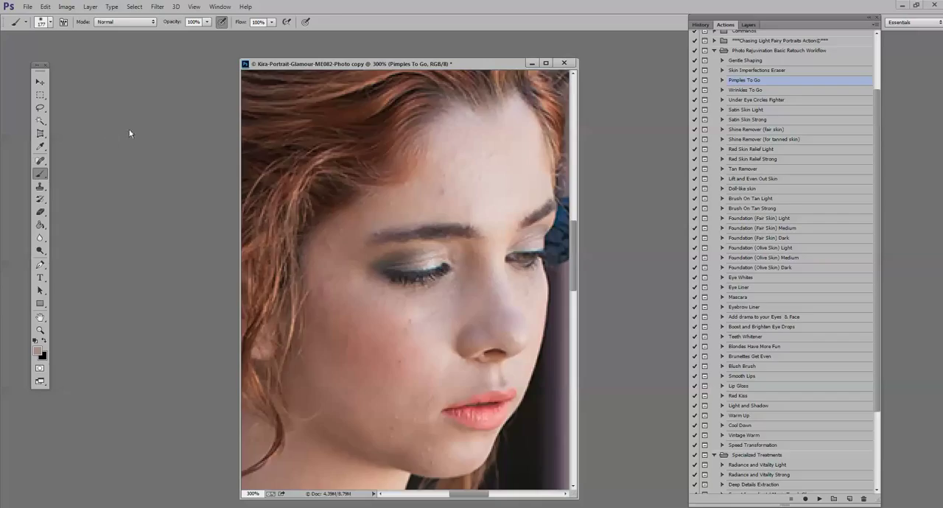
{"action": "left_click", "coordinate": [41, 162]}
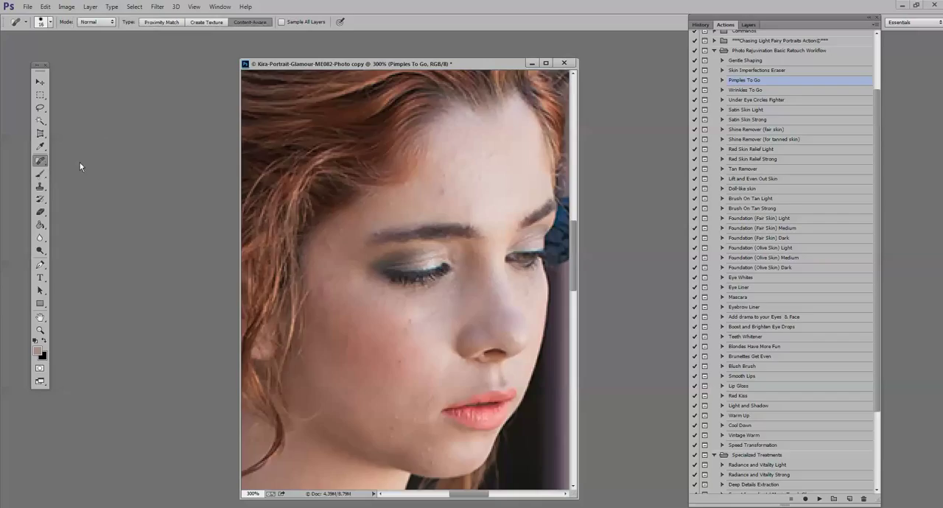
{"action": "left_click", "coordinate": [446, 193]}
{"action": "left_click", "coordinate": [449, 168]}
{"action": "left_click", "coordinate": [487, 154]}
{"action": "left_click", "coordinate": [457, 157]}
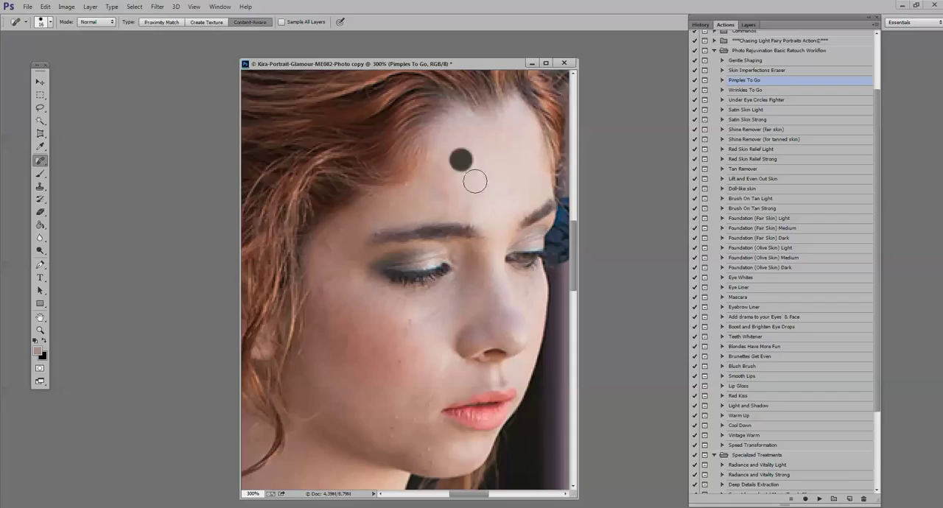
- Heal the spots beside the eye and on the cheek, reducing the healing brush to 13 px for the remaining cheek spot
{"action": "left_click", "coordinate": [331, 287]}
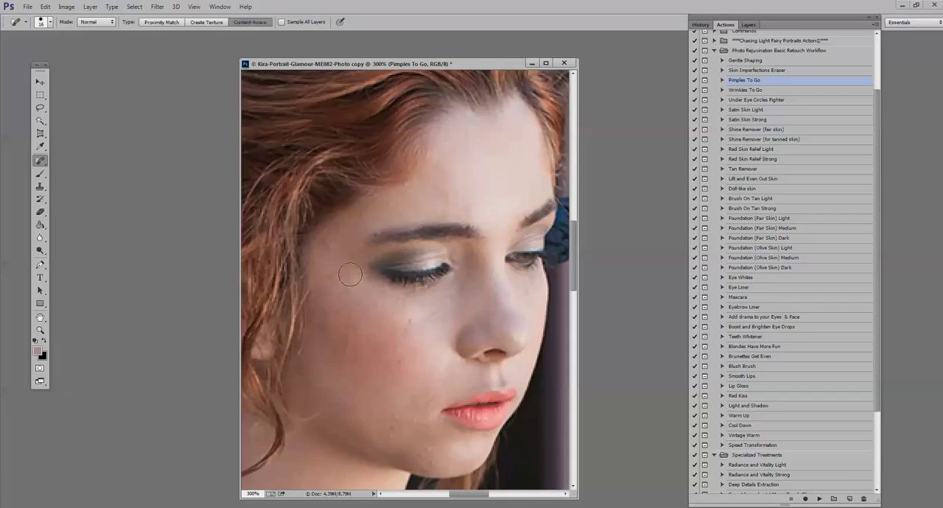
{"action": "left_click", "coordinate": [330, 273]}
{"action": "left_click", "coordinate": [416, 317]}
{"action": "left_click", "coordinate": [391, 373]}
{"action": "left_click", "coordinate": [45, 22]}
{"action": "left_click_drag", "start_coordinate": [18, 50], "coordinate": [22, 54]}
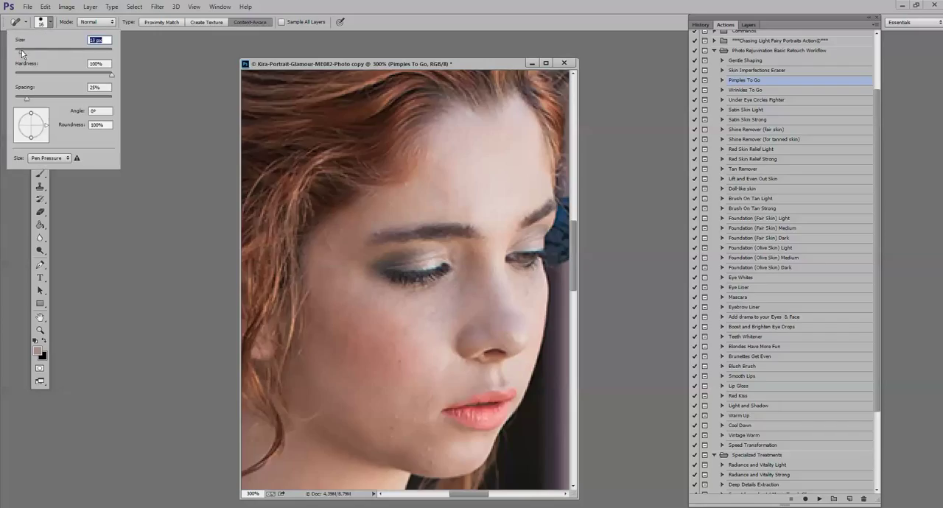
{"action": "left_click", "coordinate": [396, 353]}
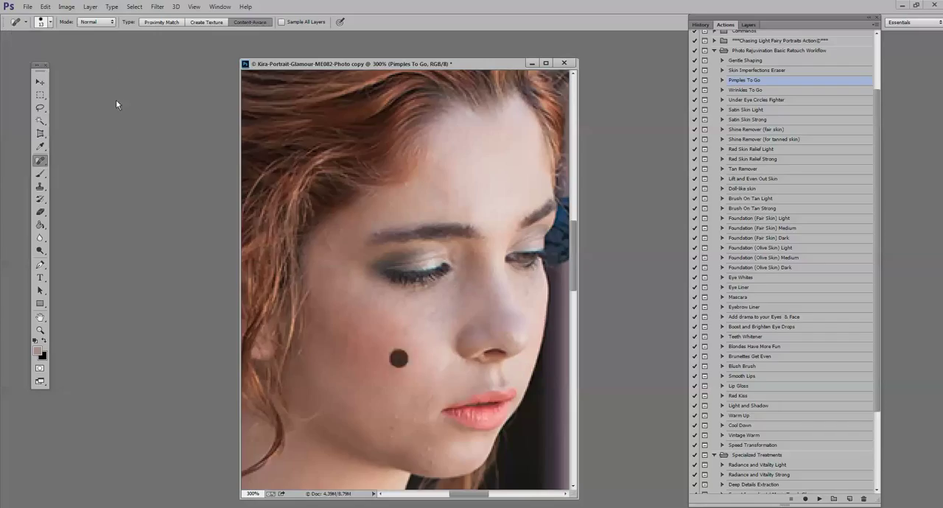
- Reduce the healing brush to 10 px and heal the small blemishes on the lower cheek and chin
{"action": "left_click", "coordinate": [41, 23]}
{"action": "left_click_drag", "start_coordinate": [22, 56], "coordinate": [21, 54]}
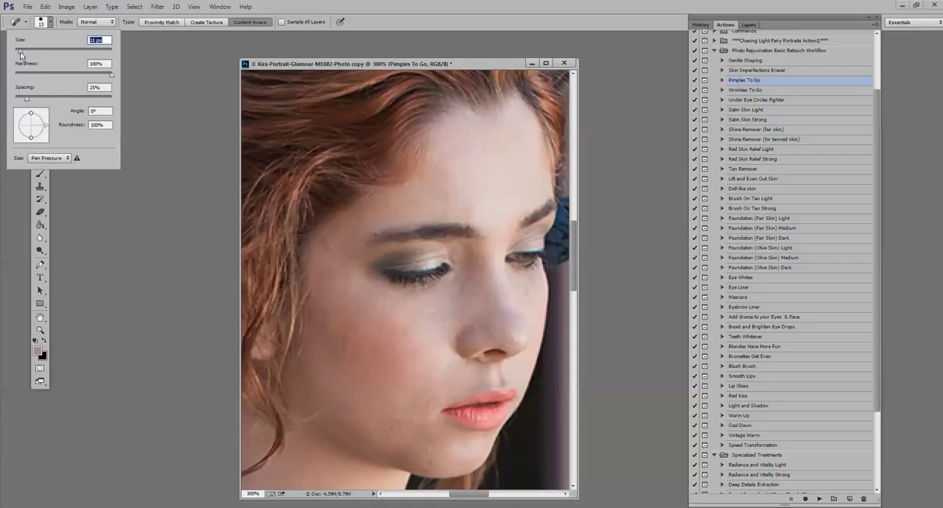
{"action": "left_click", "coordinate": [392, 428]}
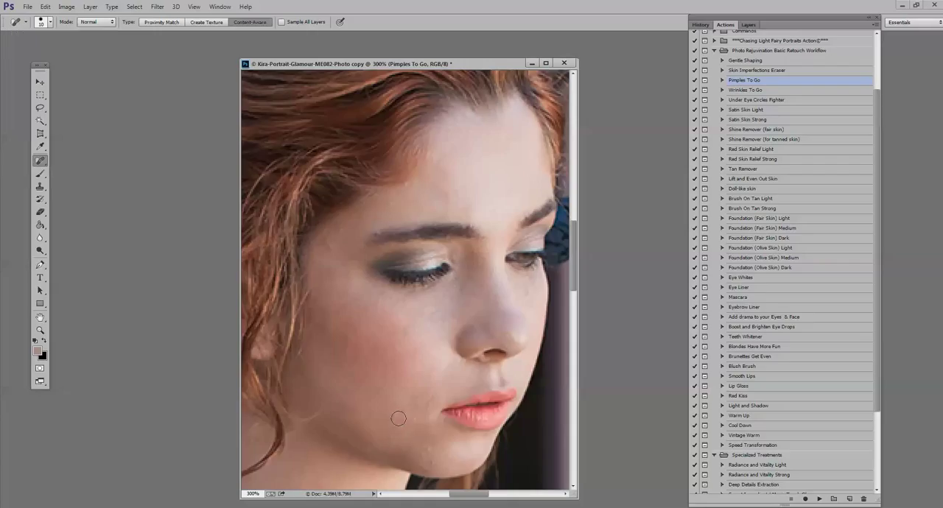
{"action": "left_click", "coordinate": [412, 420]}
{"action": "left_click", "coordinate": [394, 438]}
{"action": "left_click", "coordinate": [431, 450]}
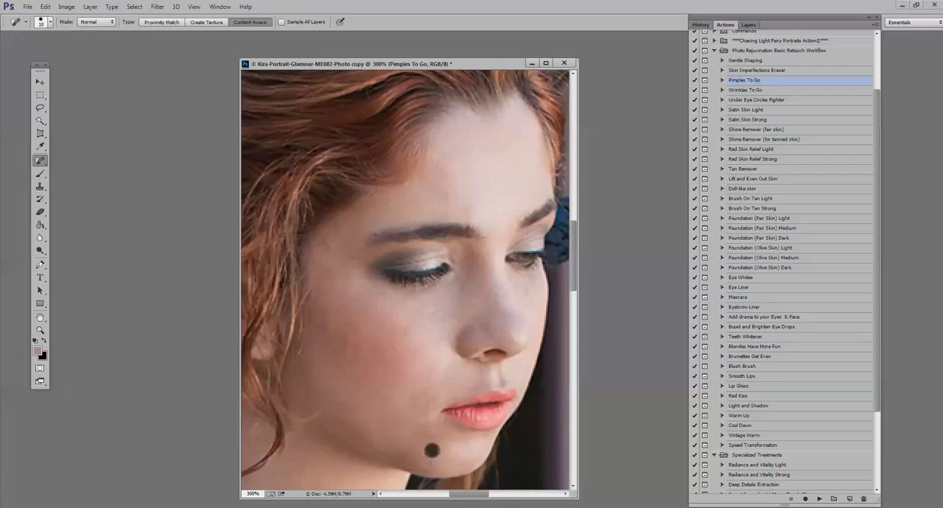
{"action": "left_click", "coordinate": [445, 457]}
- Heal the remaining small marks on the temple, above the eyebrow and across the forehead
{"action": "left_click", "coordinate": [327, 243]}
{"action": "left_click", "coordinate": [357, 226]}
{"action": "left_click", "coordinate": [378, 213]}
{"action": "left_click", "coordinate": [389, 208]}
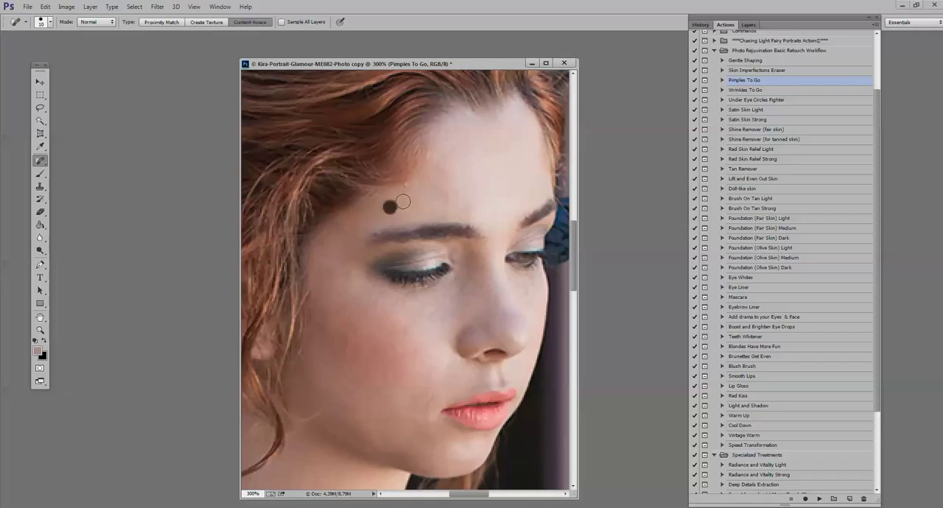
{"action": "left_click", "coordinate": [405, 185]}
{"action": "left_click", "coordinate": [470, 206]}
{"action": "left_click", "coordinate": [447, 194]}
{"action": "left_click", "coordinate": [501, 189]}
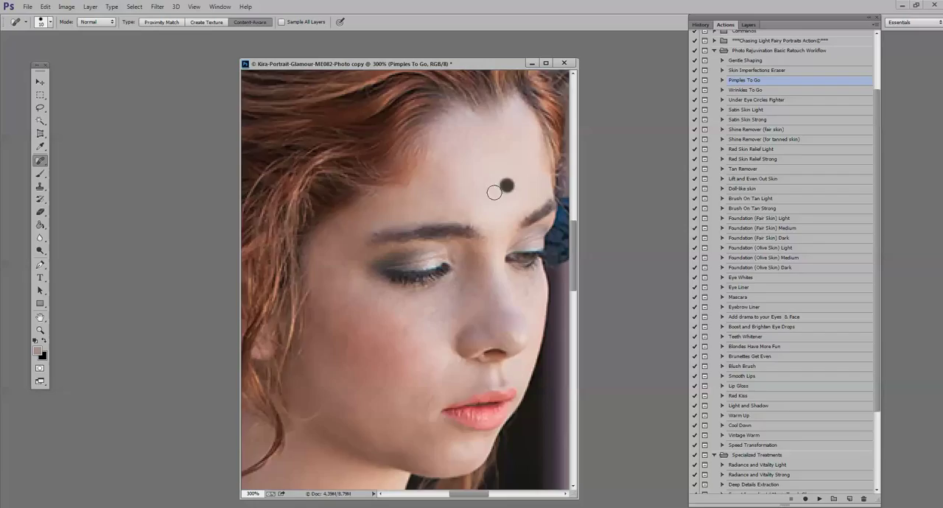
{"action": "left_click", "coordinate": [446, 169]}
- Heal the leftover blemishes along the chin below the lips
{"action": "scroll", "coordinate": [461, 372], "scroll_direction": "down", "scroll_amount": 1}
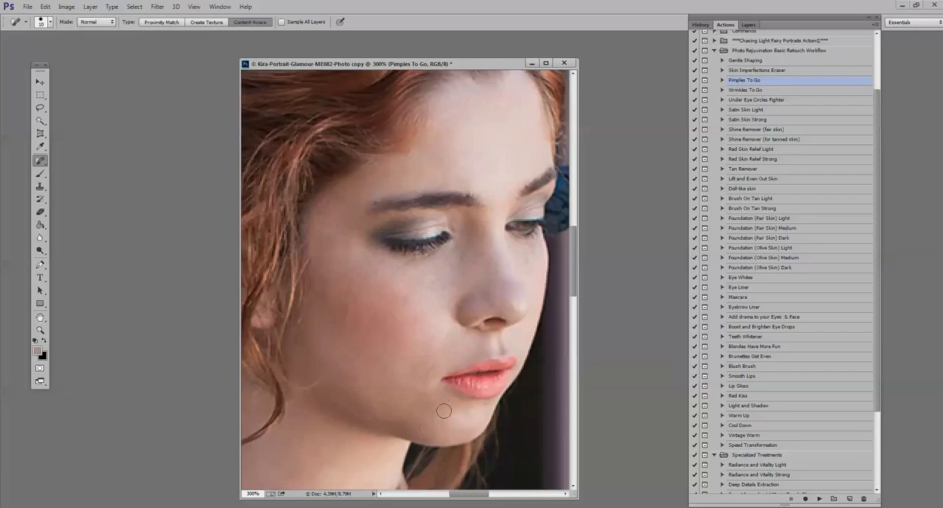
{"action": "left_click", "coordinate": [422, 428]}
{"action": "key", "text": "alt"}
{"action": "left_click", "coordinate": [427, 432]}
{"action": "scroll", "coordinate": [485, 389], "scroll_direction": "down", "scroll_amount": 3}
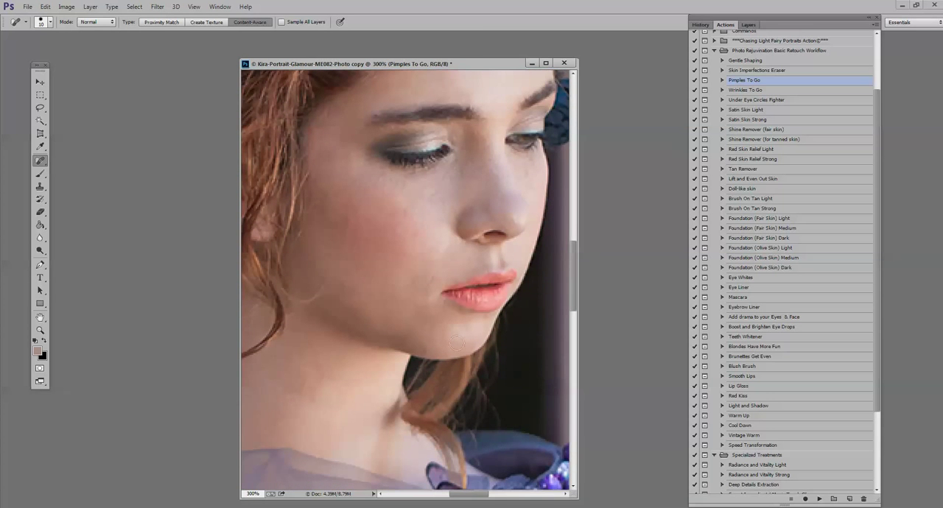
- Flatten the image to merge the Pimples To Go layer into the background
{"action": "left_click", "coordinate": [750, 24]}
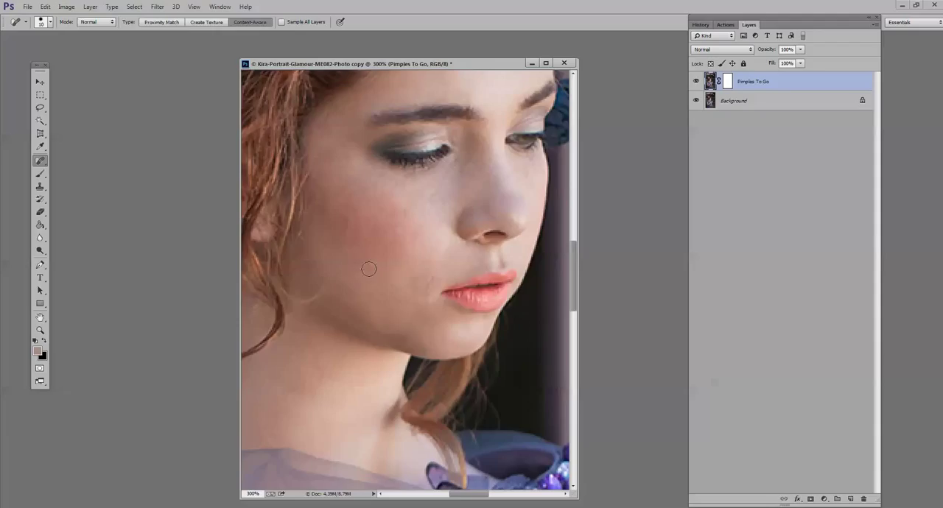
{"action": "left_click", "coordinate": [91, 7]}
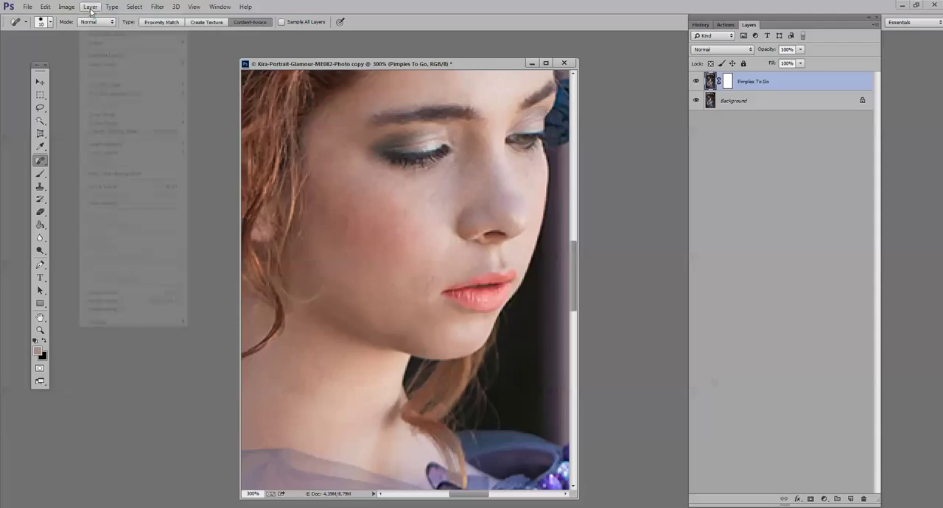
{"action": "left_click", "coordinate": [140, 310]}
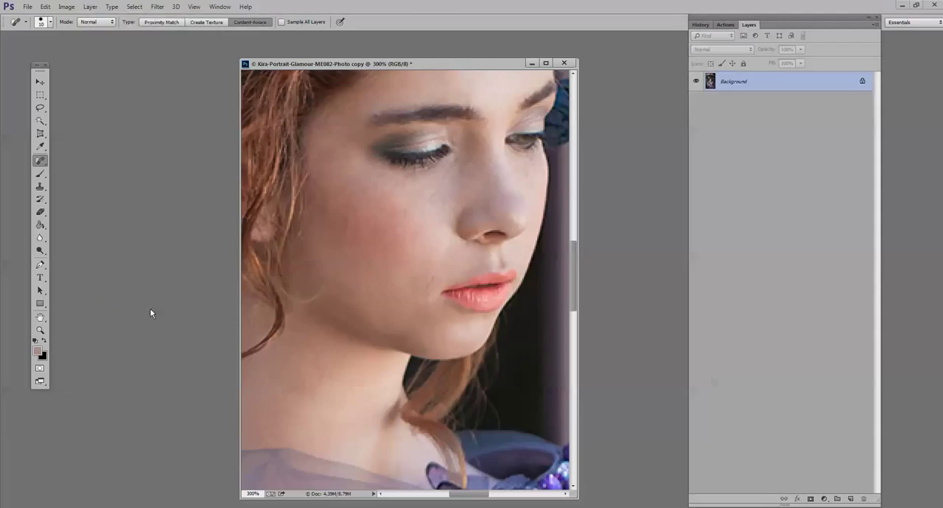
- Run the Satin Skin Light action on the flattened portrait
{"action": "double_click", "coordinate": [40, 330]}
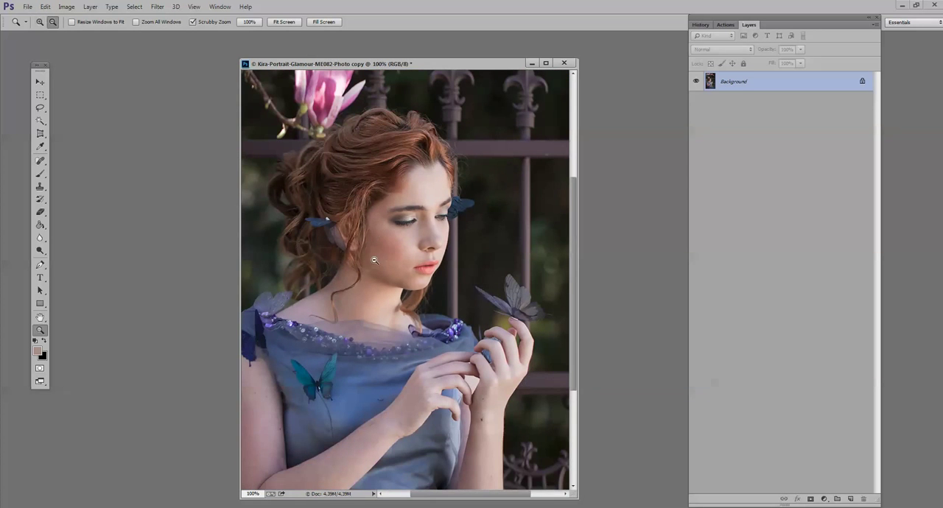
{"action": "left_click", "coordinate": [381, 213], "text": "alt"}
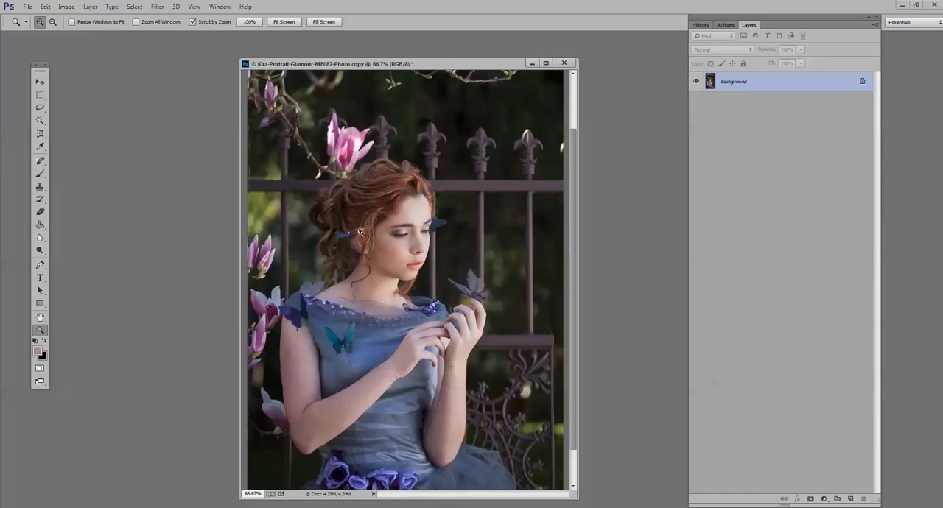
{"action": "left_click", "coordinate": [726, 26]}
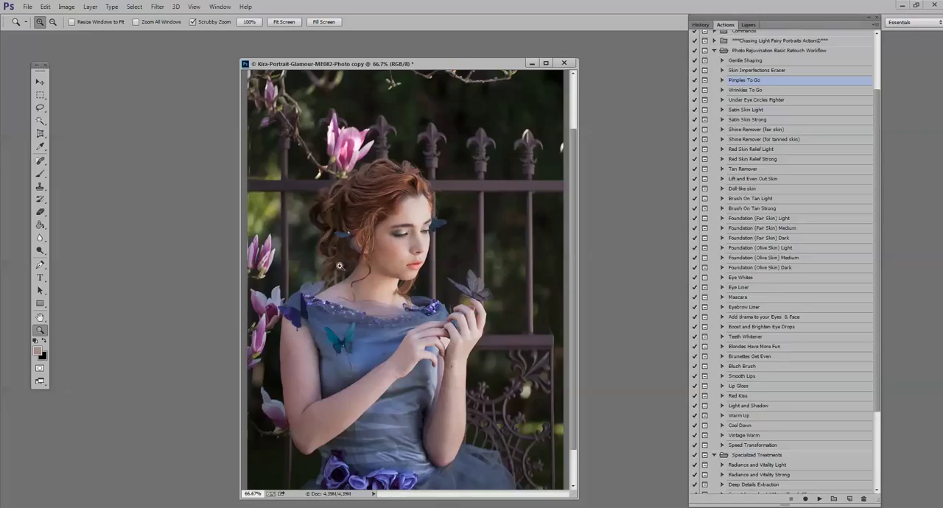
{"action": "left_click", "coordinate": [743, 110]}
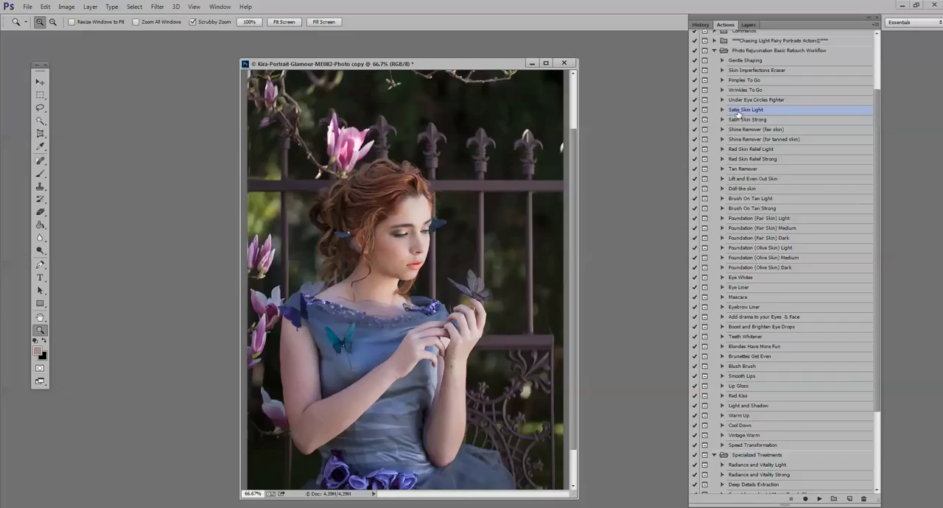
{"action": "left_click", "coordinate": [820, 499]}
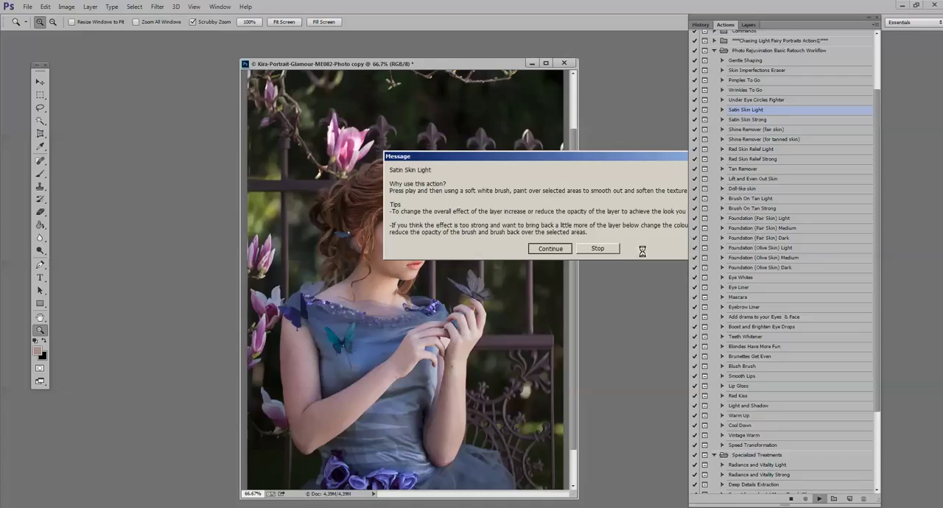
{"action": "left_click", "coordinate": [598, 248]}
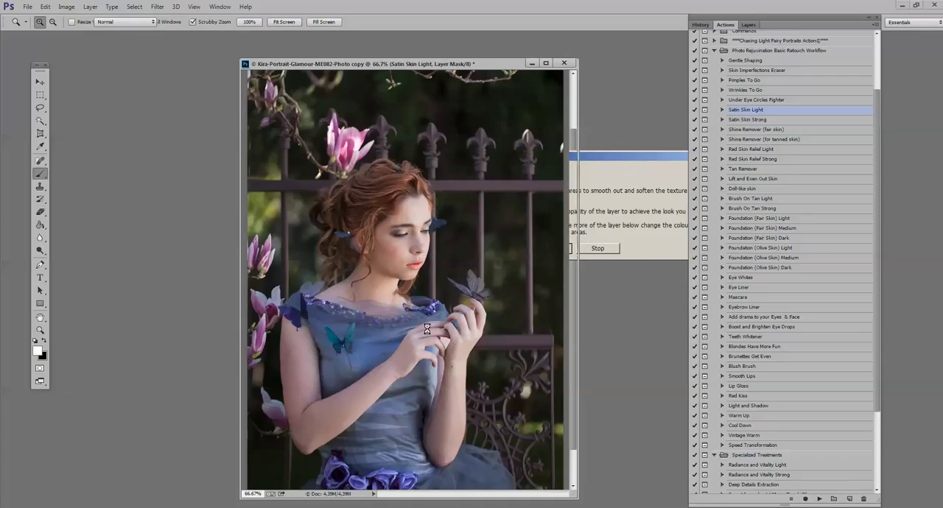
- Paint white on the Satin Skin Light mask over the cheek and forehead with a soft brush, reducing its size to 30 px
{"action": "left_click", "coordinate": [749, 24]}
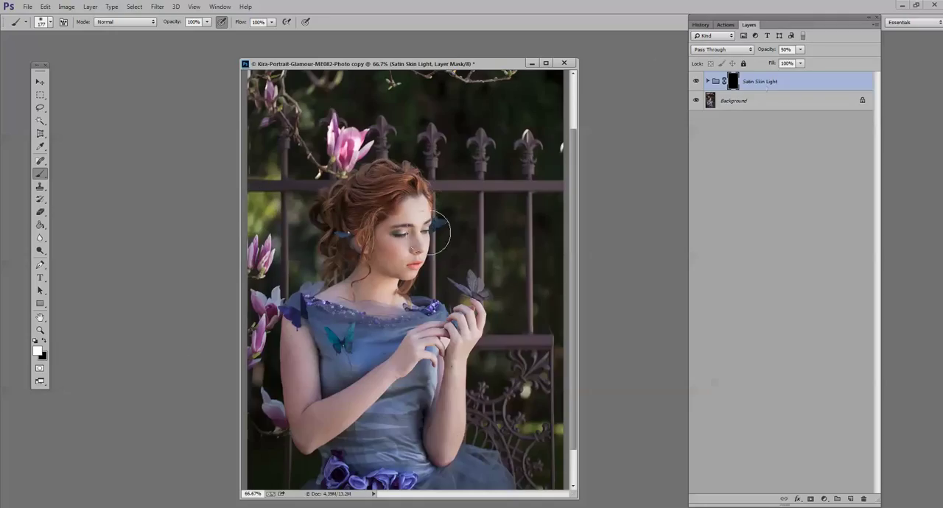
{"action": "left_click", "coordinate": [40, 330]}
{"action": "left_click_drag", "start_coordinate": [378, 250], "coordinate": [404, 246]}
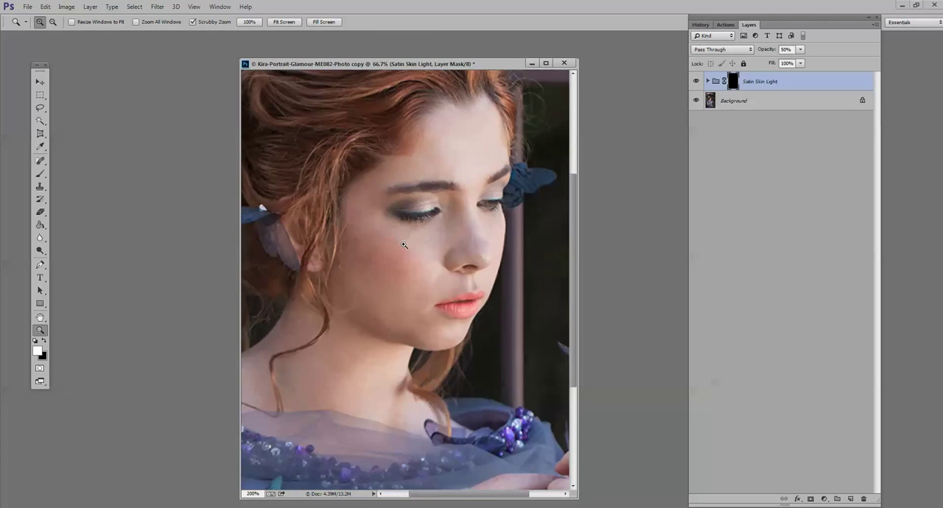
{"action": "left_click", "coordinate": [41, 174]}
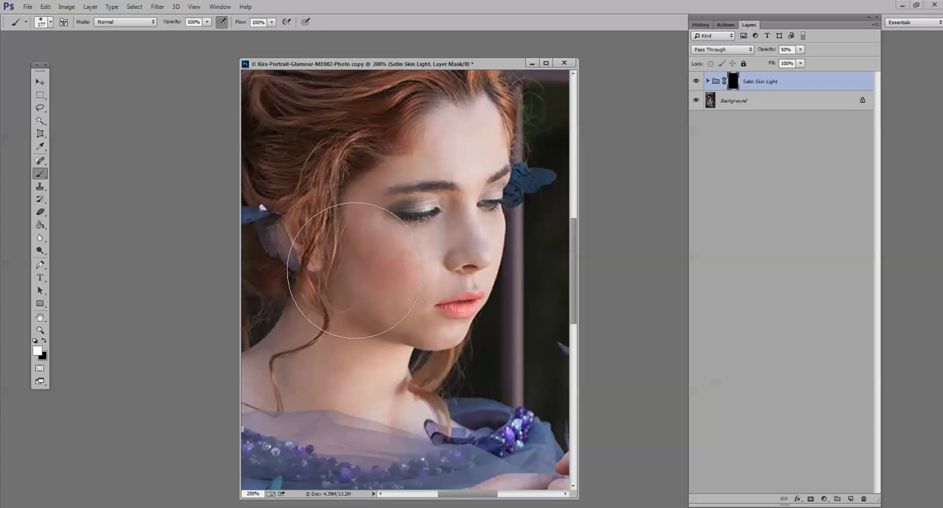
{"action": "key", "text": "bracketleft"}
{"action": "key", "text": "bracketleft"}
{"action": "key", "text": "bracketleft"}
{"action": "key", "text": "bracketleft"}
{"action": "key", "text": "bracketleft"}
{"action": "mouse_move", "coordinate": [398, 272]}
{"action": "left_mouse_down"}
{"action": "mouse_move", "coordinate": [373, 264]}
{"action": "mouse_move", "coordinate": [365, 304]}
{"action": "mouse_move", "coordinate": [367, 202]}
{"action": "mouse_move", "coordinate": [357, 202]}
{"action": "mouse_move", "coordinate": [428, 157]}
{"action": "mouse_move", "coordinate": [462, 153]}
{"action": "mouse_move", "coordinate": [471, 123]}
{"action": "left_mouse_up"}
{"action": "key", "text": "bracketleft"}
{"action": "key", "text": "bracketleft"}
{"action": "key", "text": "bracketleft"}
- Raise the Satin Skin Light group's opacity to 100% and toggle its visibility to compare before and after
{"action": "left_click", "coordinate": [800, 49]}
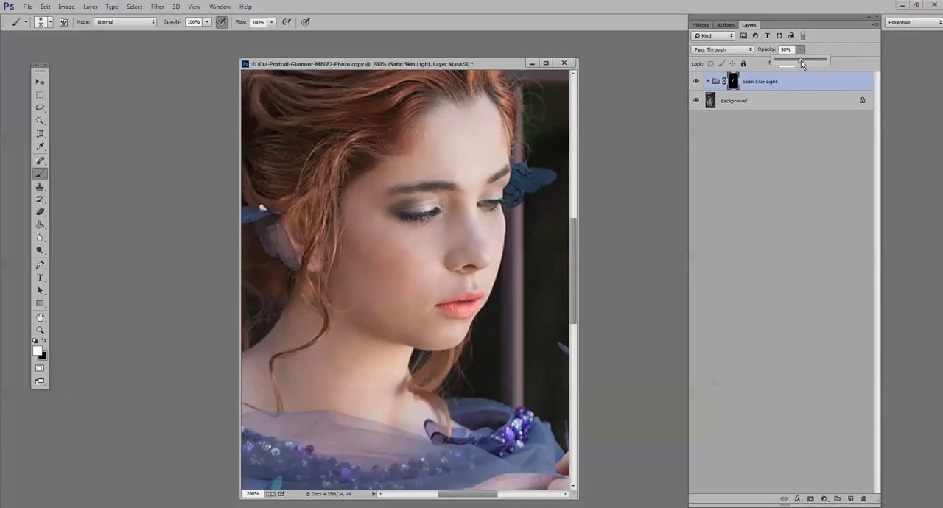
{"action": "left_click_drag", "start_coordinate": [802, 60], "coordinate": [835, 64]}
{"action": "left_click", "coordinate": [697, 81]}
{"action": "left_click", "coordinate": [697, 82]}
- Paint the Satin Skin Light effect over the upper arm and forearm crossing the dress, using an enlarged soft brush
{"action": "left_click", "coordinate": [40, 331]}
{"action": "left_click", "coordinate": [354, 312], "text": "alt"}
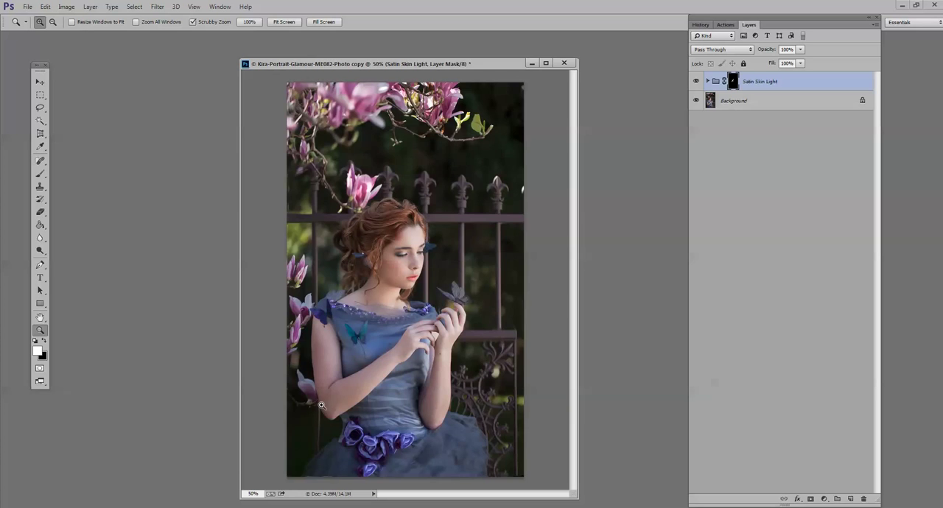
{"action": "left_click", "coordinate": [326, 407]}
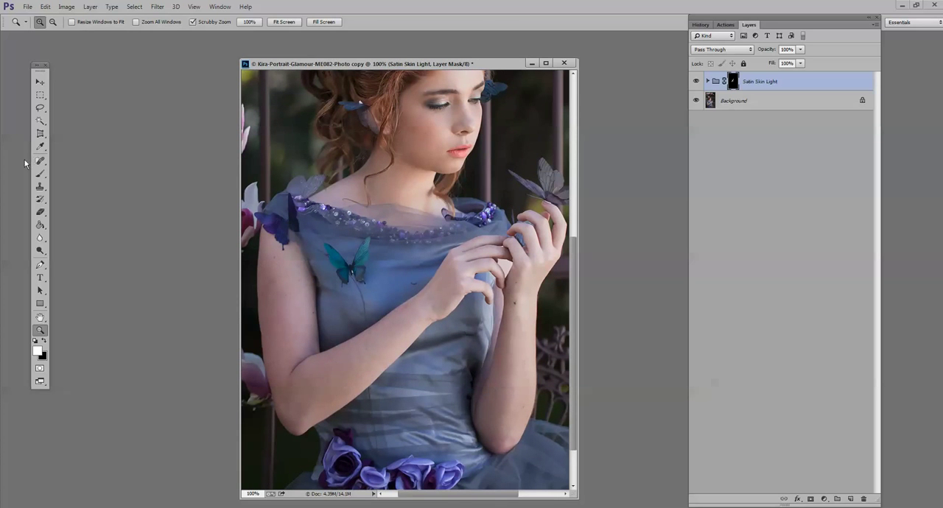
{"action": "left_click", "coordinate": [40, 174]}
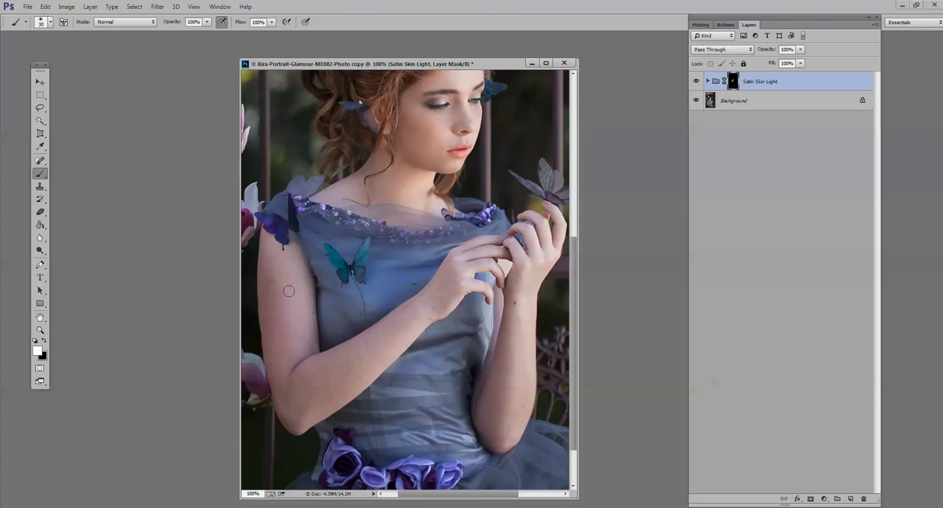
{"action": "key", "text": "bracketright"}
{"action": "key", "text": "bracketright"}
{"action": "key", "text": "bracketright"}
{"action": "key", "text": "bracketright"}
{"action": "key", "text": "bracketright"}
{"action": "mouse_move", "coordinate": [277, 334]}
{"action": "left_mouse_down"}
{"action": "mouse_move", "coordinate": [293, 350]}
{"action": "mouse_move", "coordinate": [287, 399]}
{"action": "mouse_move", "coordinate": [311, 382]}
{"action": "mouse_move", "coordinate": [301, 406]}
{"action": "mouse_move", "coordinate": [417, 313]}
{"action": "mouse_move", "coordinate": [404, 318]}
{"action": "left_mouse_up"}
- Set the brush size to 36 px and paint the skin smoothing onto the raised arm near the wrist
{"action": "left_click", "coordinate": [44, 22]}
{"action": "left_click_drag", "start_coordinate": [70, 55], "coordinate": [65, 55]}
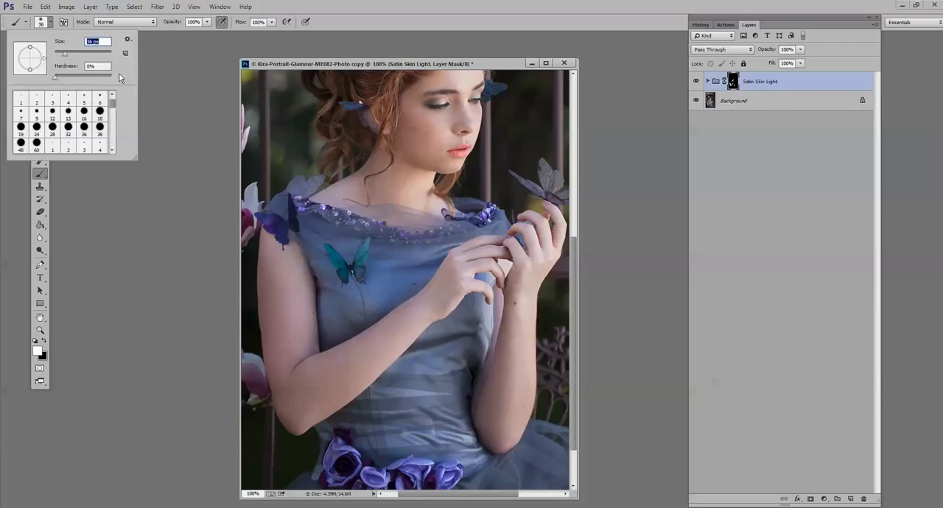
{"action": "left_click", "coordinate": [510, 299]}
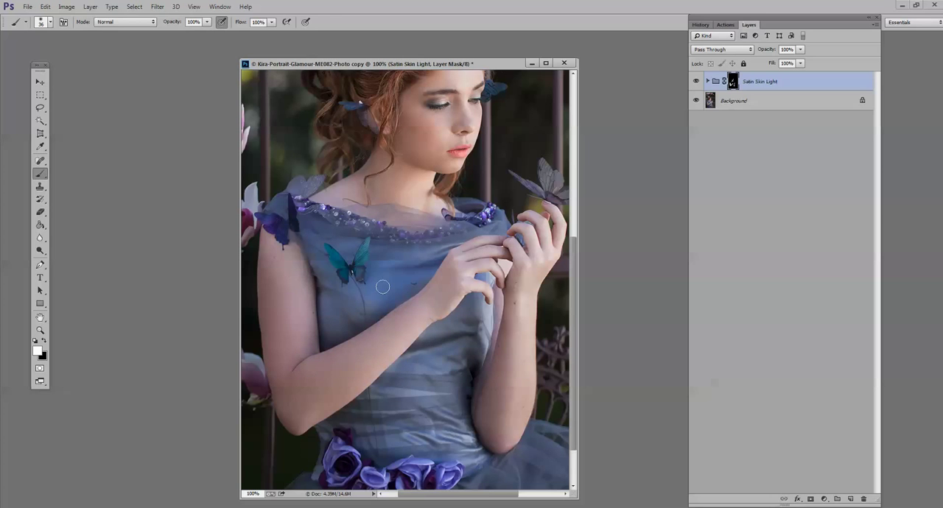
- Paint black at 20% opacity with a 96 px soft brush on the Satin Skin Light mask over the face and both arms
{"action": "scroll", "coordinate": [382, 286], "scroll_direction": "up", "scroll_amount": 1}
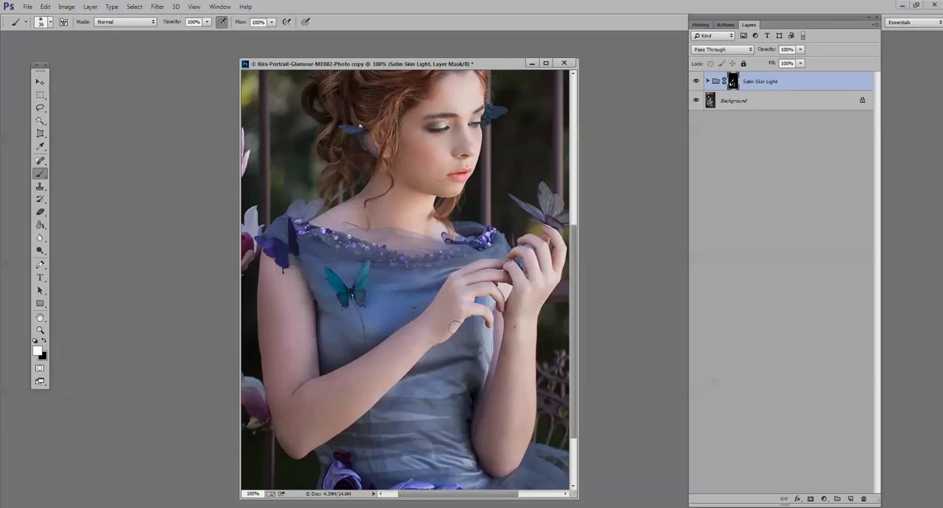
{"action": "left_click", "coordinate": [45, 343]}
{"action": "left_click", "coordinate": [207, 23]}
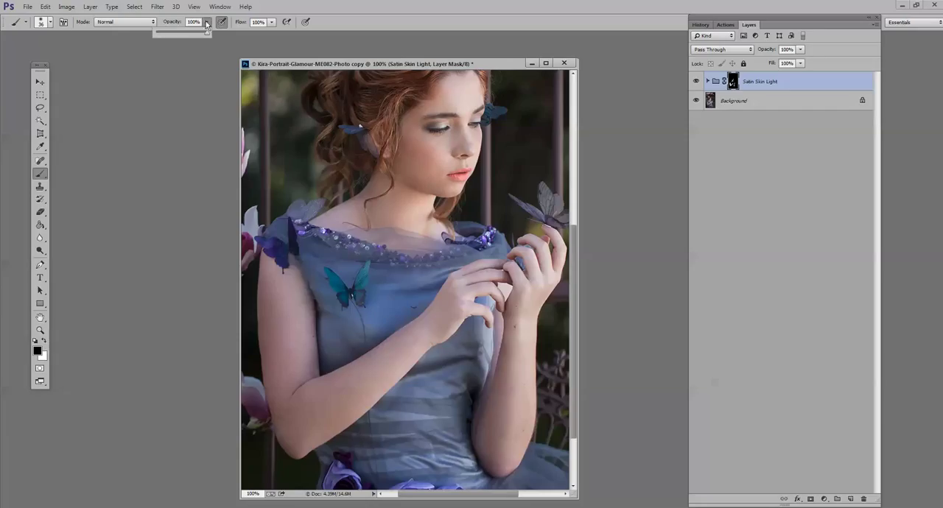
{"action": "left_click", "coordinate": [49, 22]}
{"action": "left_click_drag", "start_coordinate": [85, 53], "coordinate": [82, 53]}
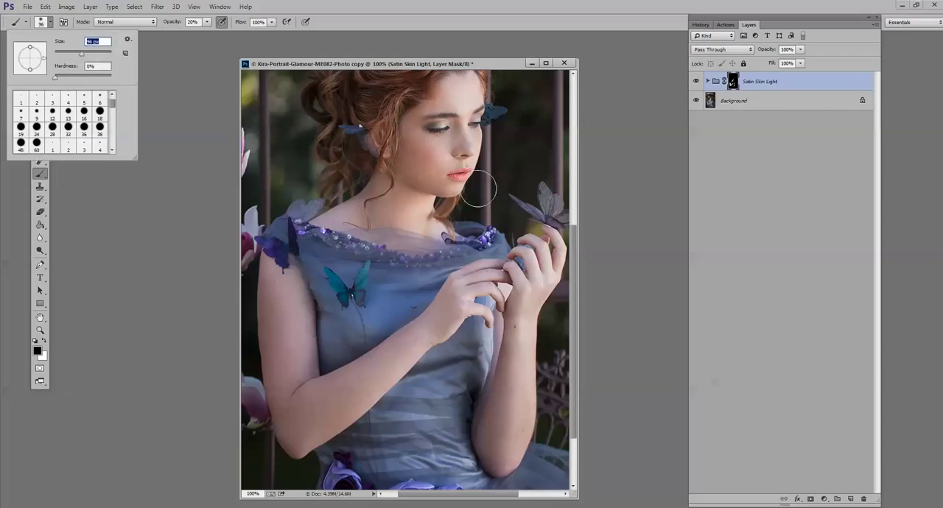
{"action": "left_click", "coordinate": [438, 156]}
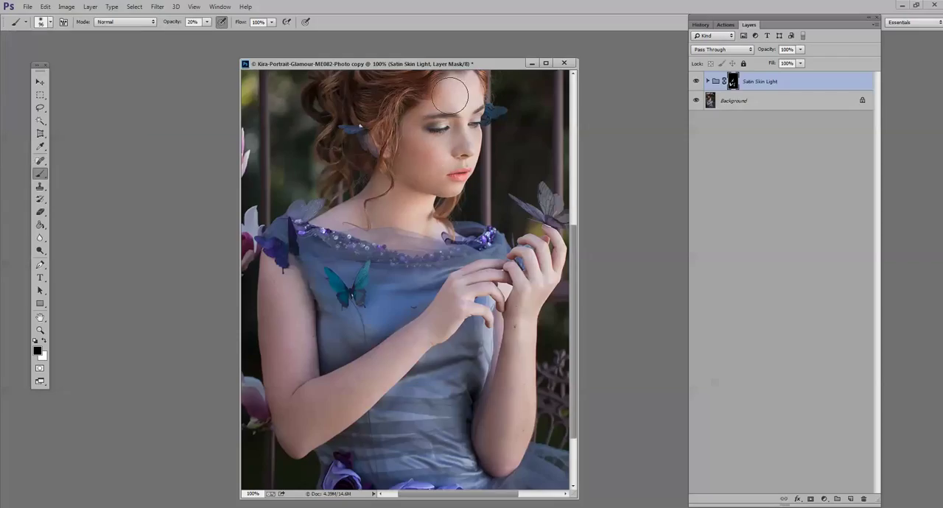
{"action": "mouse_move", "coordinate": [290, 324]}
{"action": "left_mouse_down"}
{"action": "mouse_move", "coordinate": [299, 406]}
{"action": "mouse_move", "coordinate": [328, 405]}
{"action": "mouse_move", "coordinate": [305, 408]}
{"action": "mouse_move", "coordinate": [414, 351]}
{"action": "mouse_move", "coordinate": [400, 347]}
{"action": "mouse_move", "coordinate": [452, 315]}
{"action": "left_mouse_up"}
{"action": "mouse_move", "coordinate": [489, 369]}
{"action": "left_mouse_down"}
{"action": "mouse_move", "coordinate": [511, 376]}
{"action": "mouse_move", "coordinate": [504, 406]}
{"action": "left_mouse_up"}
- Flatten the image to merge the Satin Skin Light group into the background
{"action": "scroll", "coordinate": [483, 114], "scroll_direction": "up", "scroll_amount": 1}
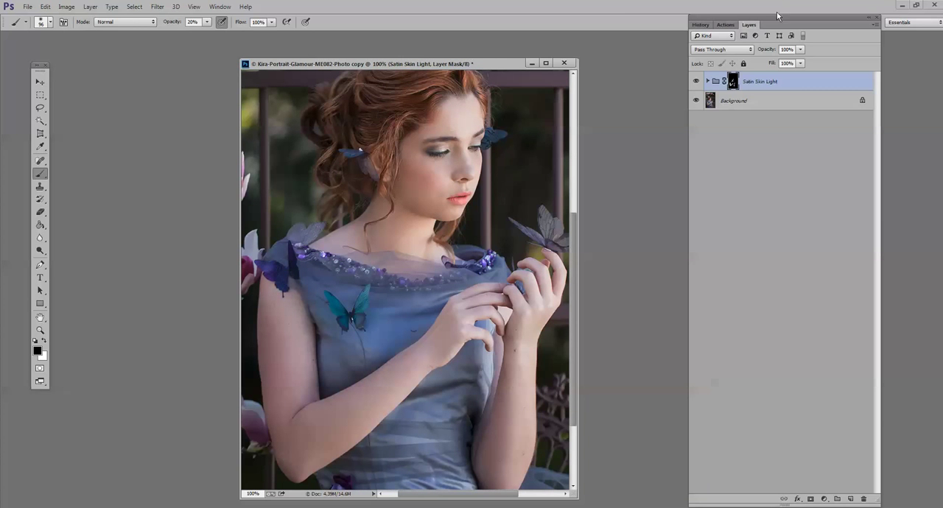
{"action": "left_click", "coordinate": [90, 7]}
{"action": "left_click", "coordinate": [158, 310]}
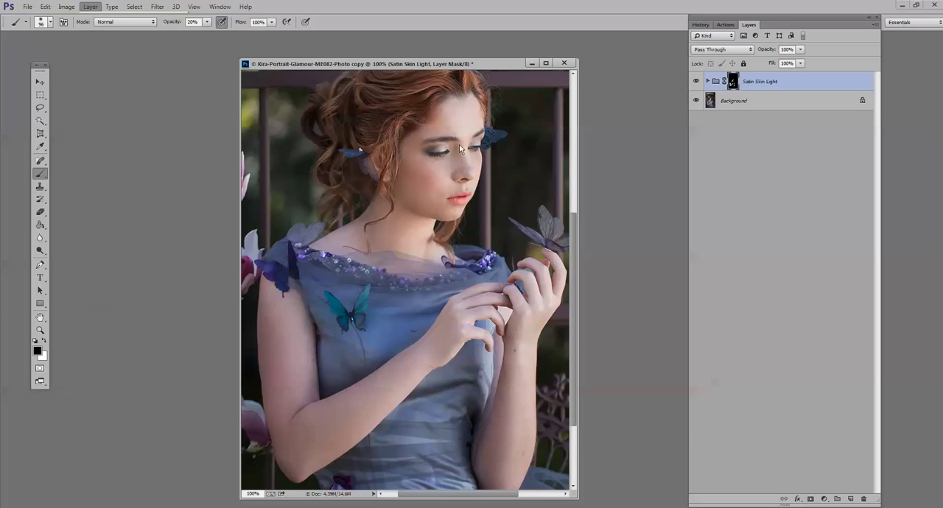
- Compare the original history snapshot with the flattened image, viewing the full portrait and the face up close
{"action": "left_click", "coordinate": [41, 331]}
{"action": "left_click", "coordinate": [454, 306]}
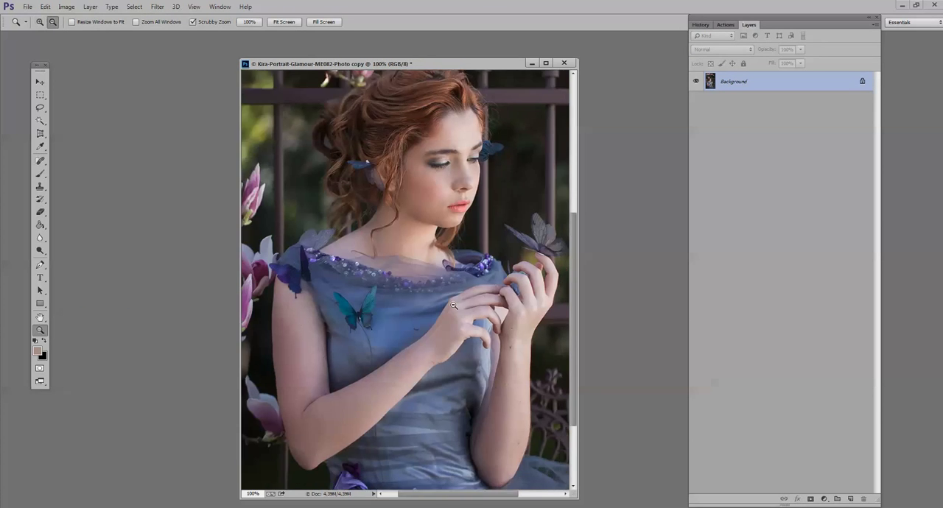
{"action": "left_click", "coordinate": [454, 305], "text": "alt"}
{"action": "left_click", "coordinate": [454, 306], "text": "alt"}
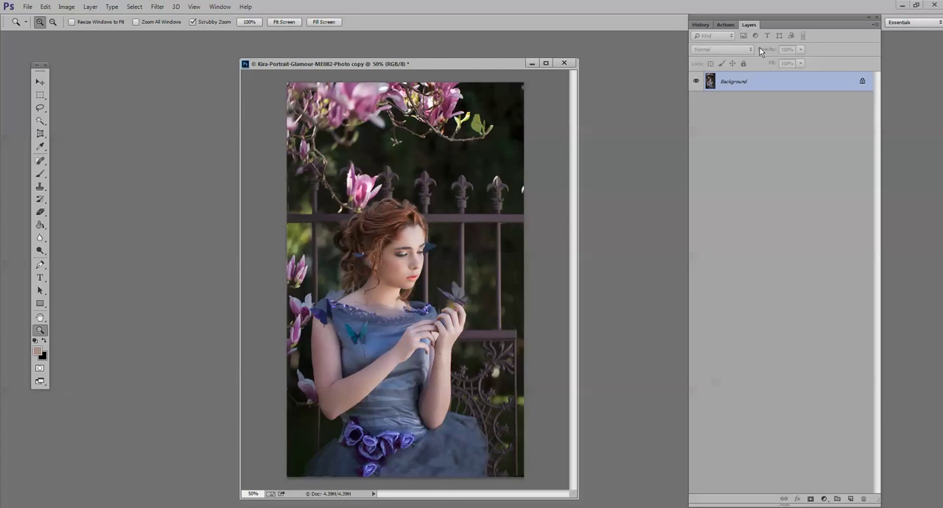
{"action": "left_click", "coordinate": [729, 26]}
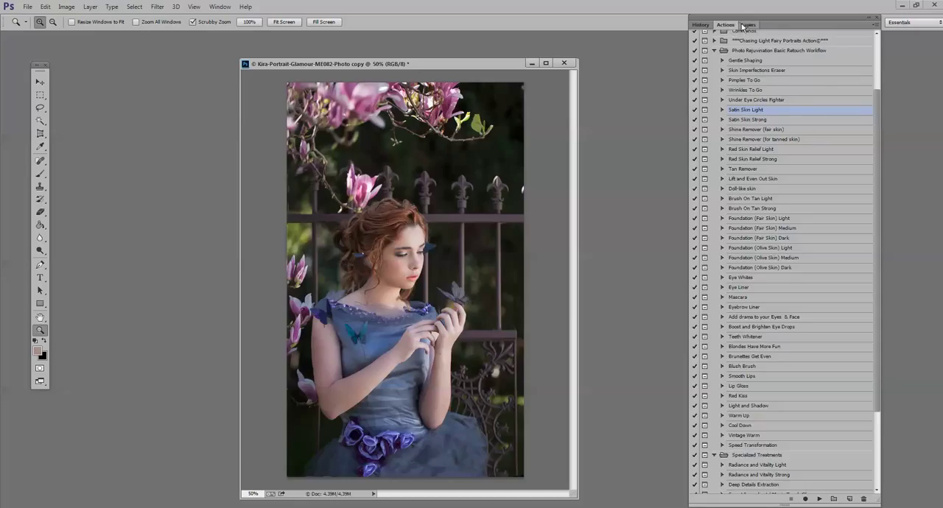
{"action": "left_click", "coordinate": [749, 25]}
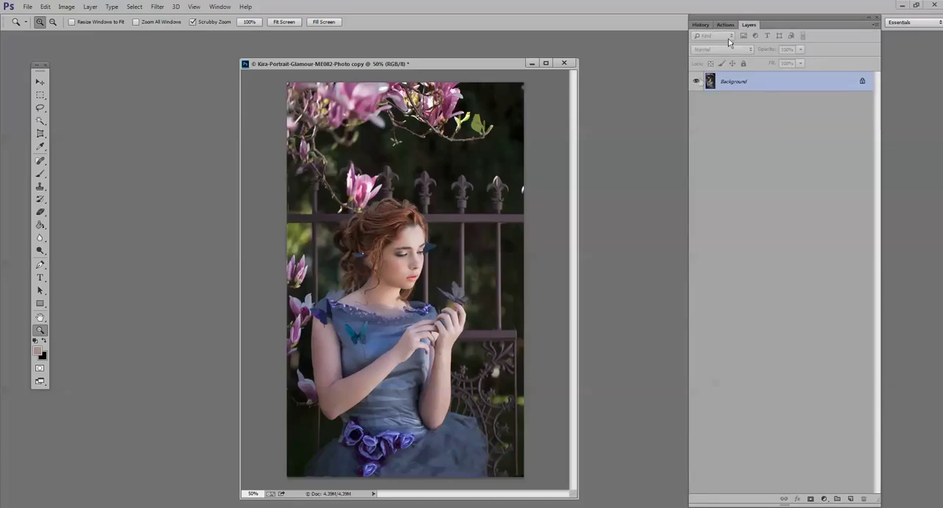
{"action": "left_click", "coordinate": [728, 25]}
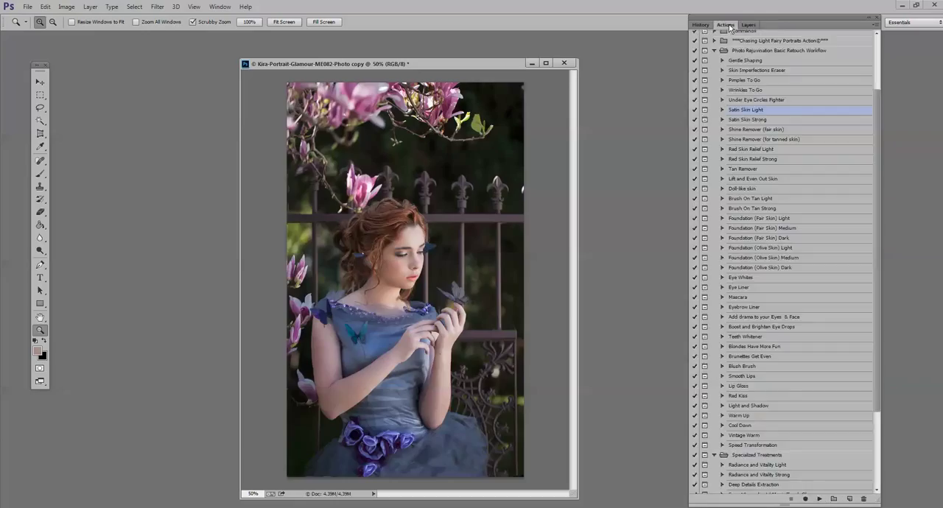
{"action": "left_click", "coordinate": [701, 25]}
{"action": "left_click", "coordinate": [737, 43]}
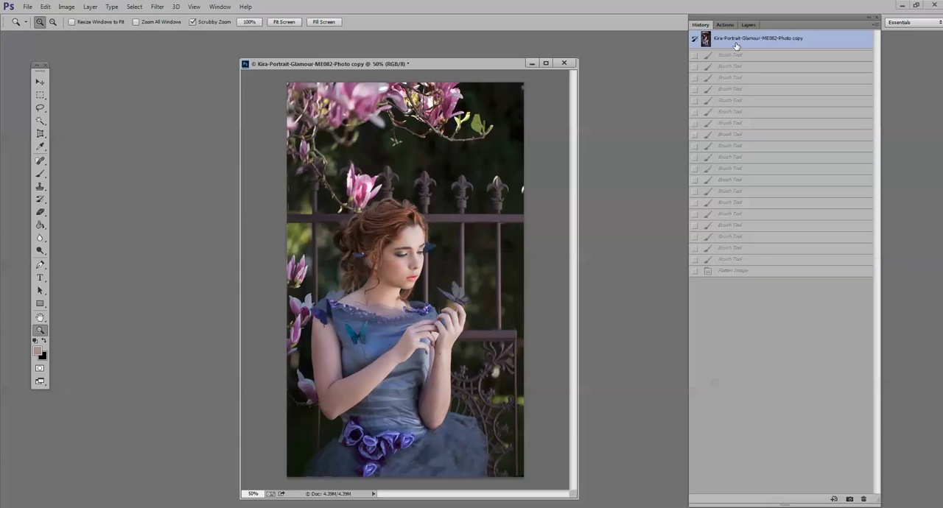
{"action": "left_click", "coordinate": [412, 282]}
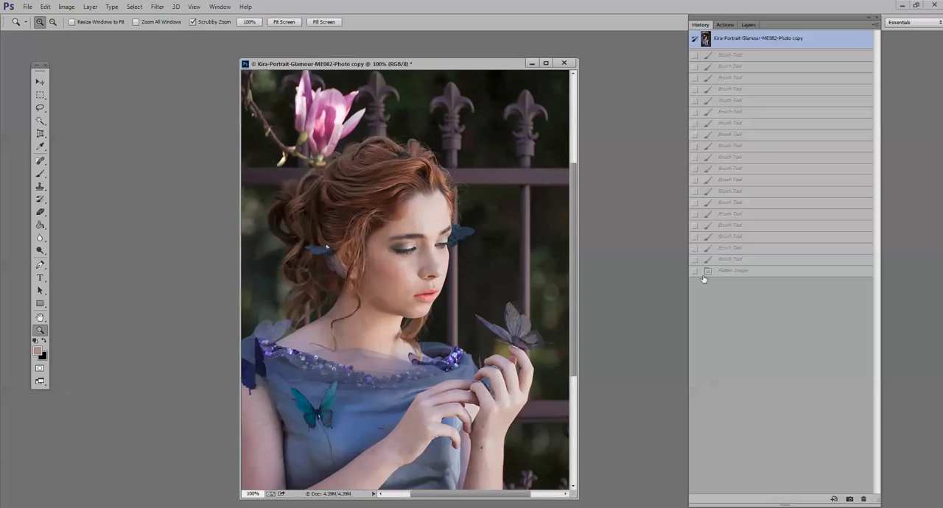
{"action": "left_click", "coordinate": [747, 273]}
{"action": "left_click", "coordinate": [380, 317], "text": "alt"}
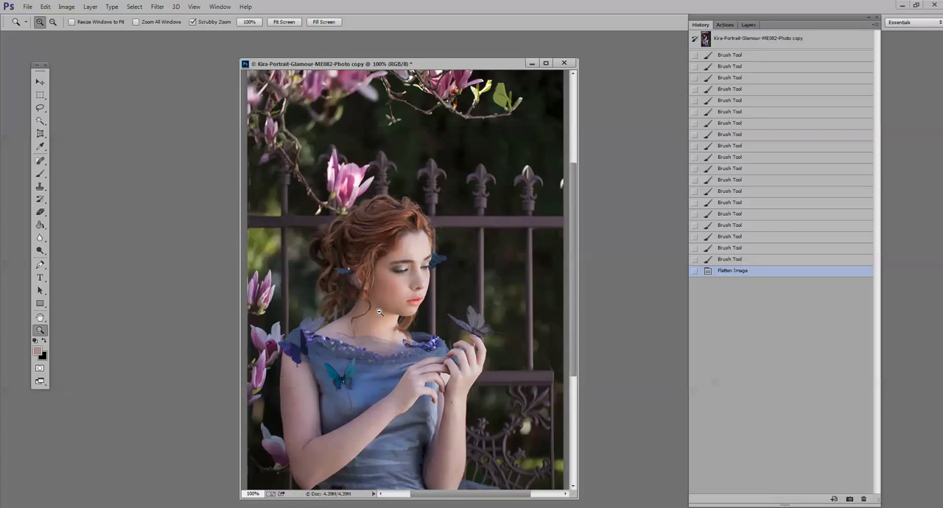
{"action": "left_click", "coordinate": [382, 324], "text": "alt"}
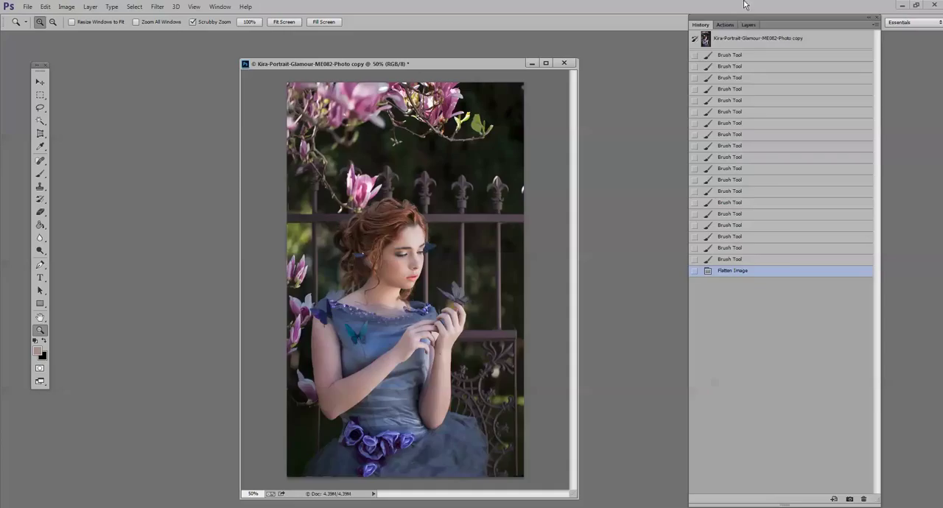
- Run the Radiance and Vitality Light action from Specialized Treatments, continuing past its message
{"action": "left_click", "coordinate": [730, 25]}
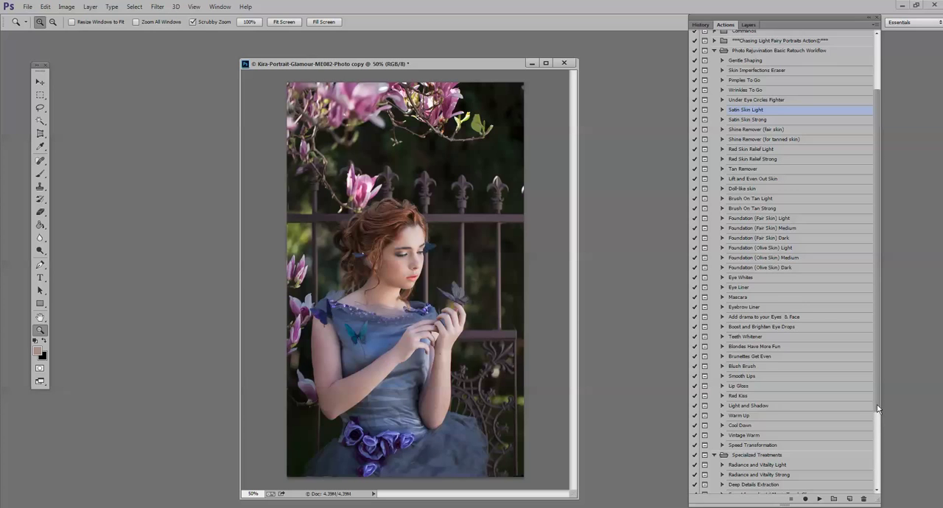
{"action": "scroll", "coordinate": [877, 409], "scroll_direction": "down", "scroll_amount": 3}
{"action": "left_click", "coordinate": [766, 401]}
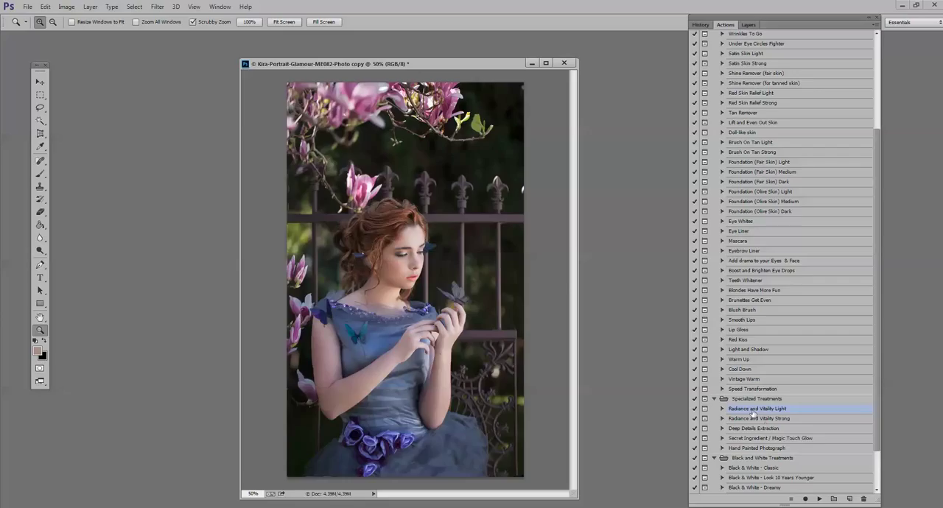
{"action": "left_click", "coordinate": [820, 500]}
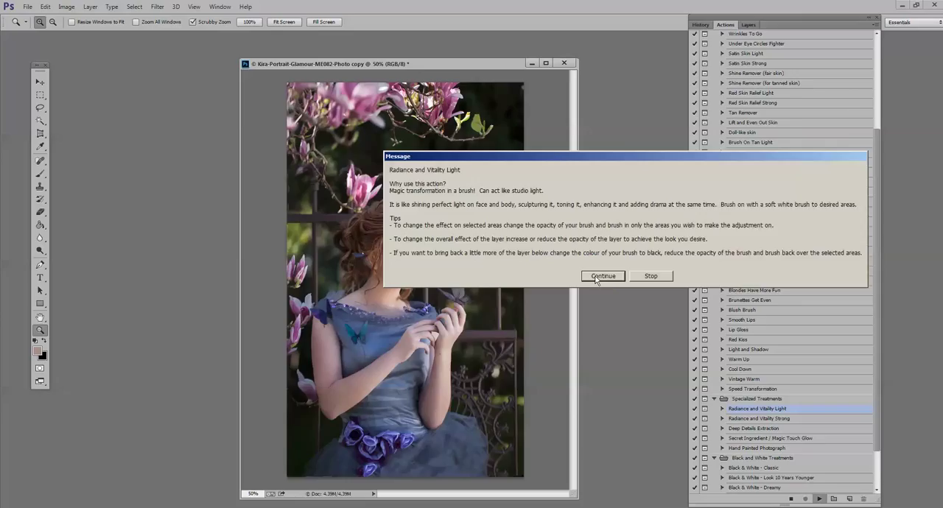
{"action": "left_click", "coordinate": [596, 278]}
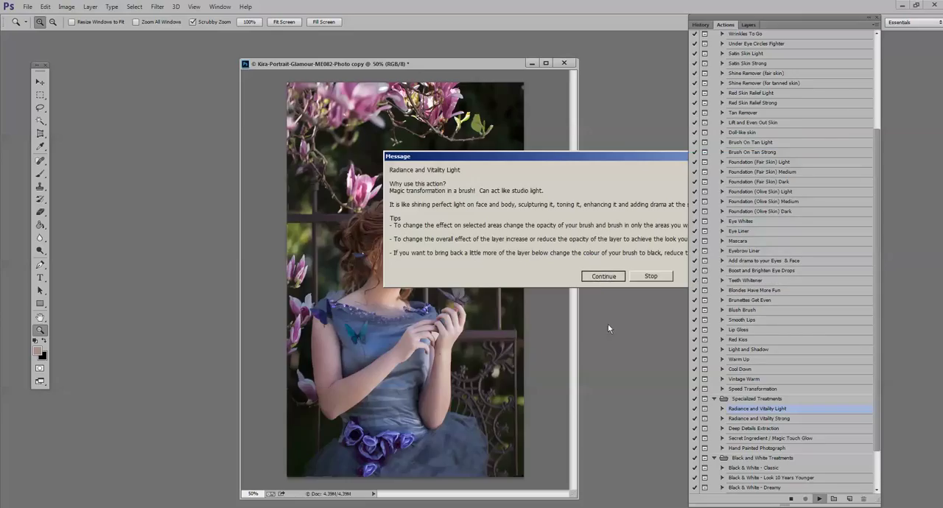
{"action": "left_click", "coordinate": [589, 279]}
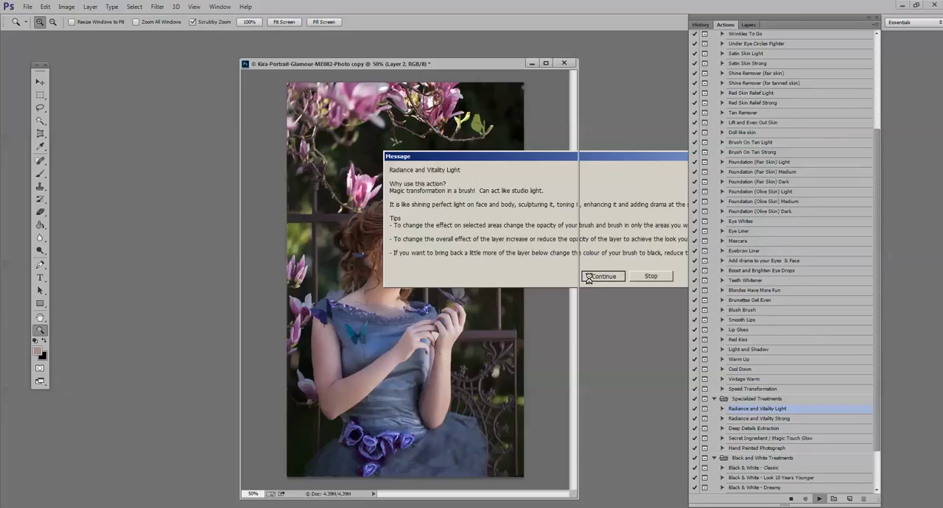
{"action": "left_click", "coordinate": [590, 279]}
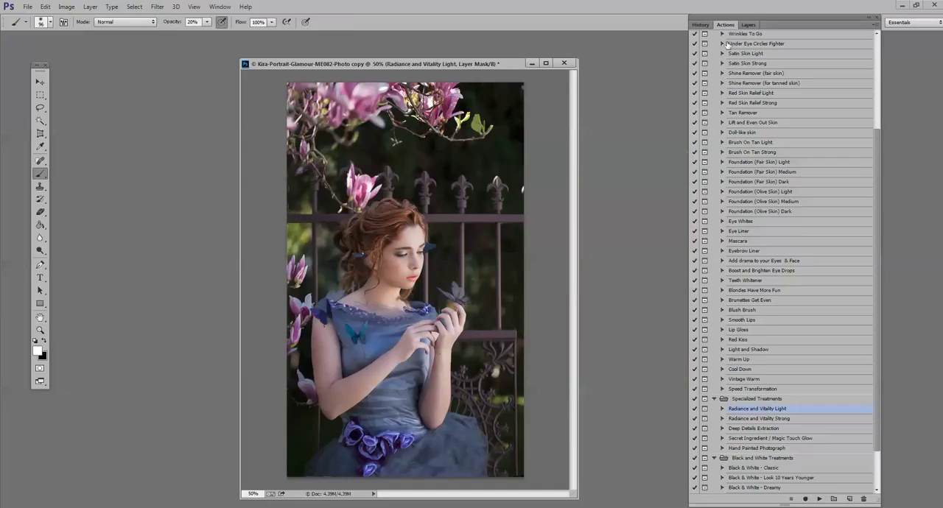
- Paint white at 100% opacity with a 149 px soft brush on the Radiance and Vitality Light mask over the face, hair, arms and dress butterfly
{"action": "left_click", "coordinate": [749, 24]}
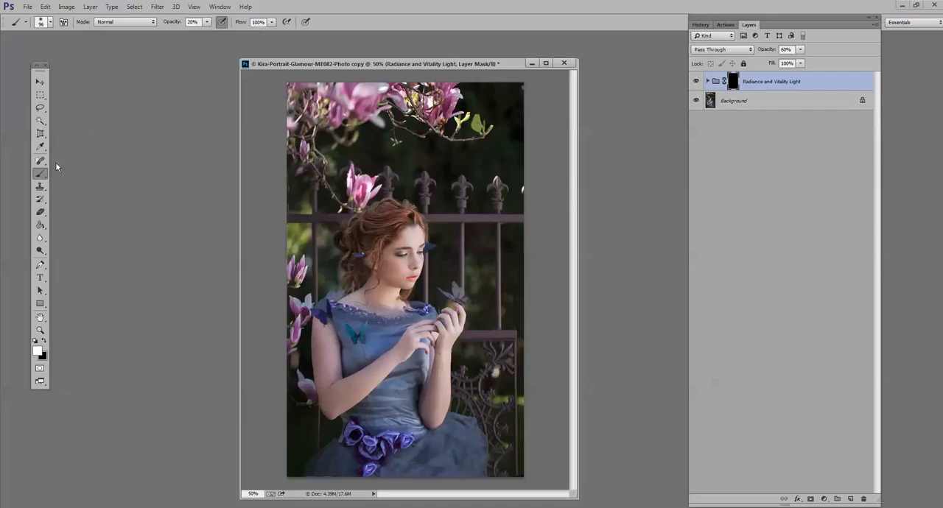
{"action": "left_click", "coordinate": [206, 23]}
{"action": "left_click_drag", "start_coordinate": [212, 34], "coordinate": [250, 35]}
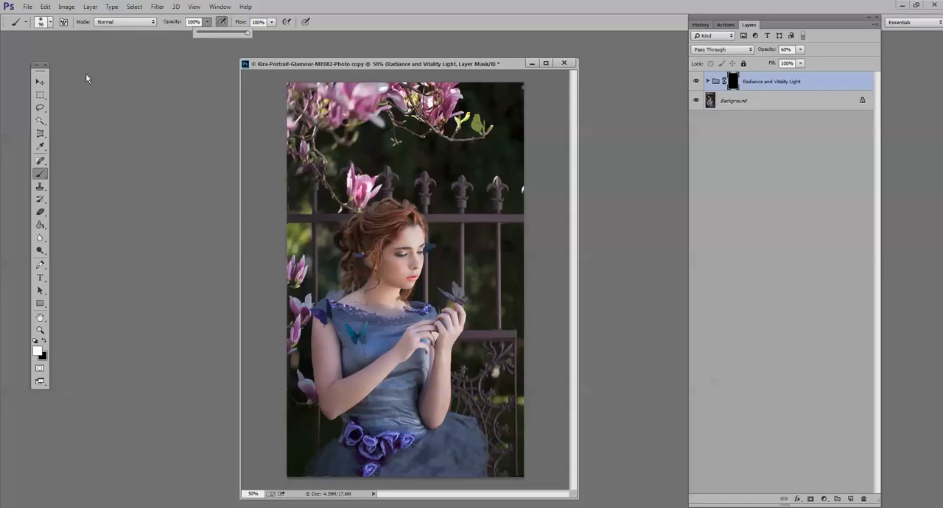
{"action": "left_click", "coordinate": [49, 22]}
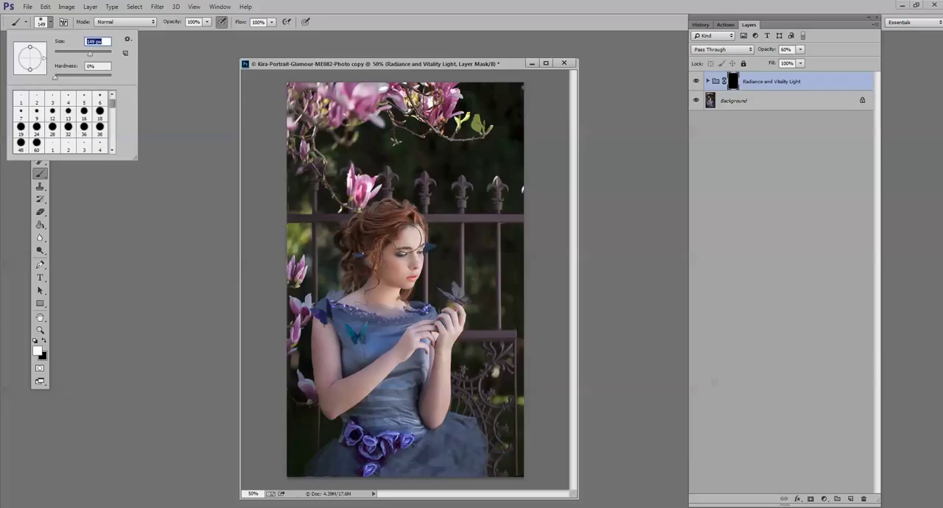
{"action": "left_click_drag", "start_coordinate": [411, 239], "coordinate": [412, 310]}
{"action": "mouse_move", "coordinate": [396, 219]}
{"action": "left_mouse_down"}
{"action": "mouse_move", "coordinate": [360, 231]}
{"action": "mouse_move", "coordinate": [349, 266]}
{"action": "left_mouse_up"}
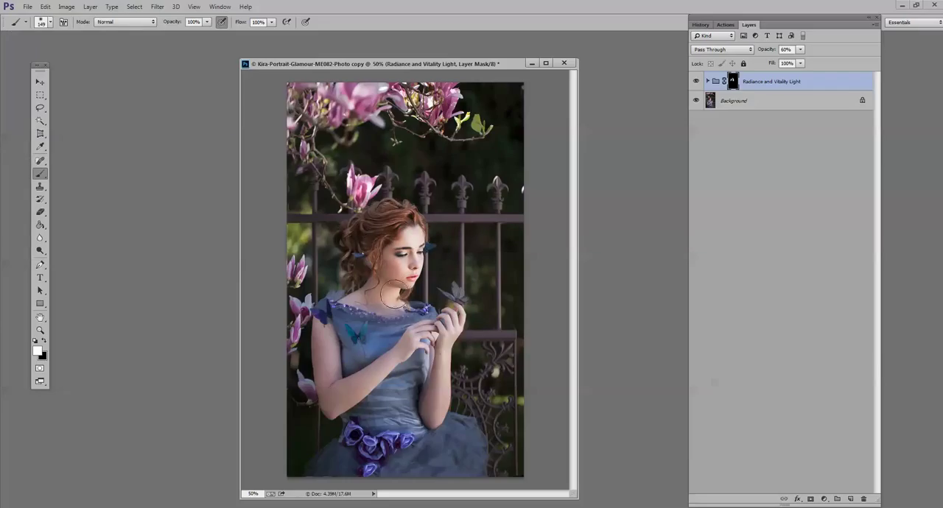
{"action": "left_click_drag", "start_coordinate": [403, 358], "coordinate": [336, 403]}
{"action": "left_click_drag", "start_coordinate": [448, 351], "coordinate": [433, 411]}
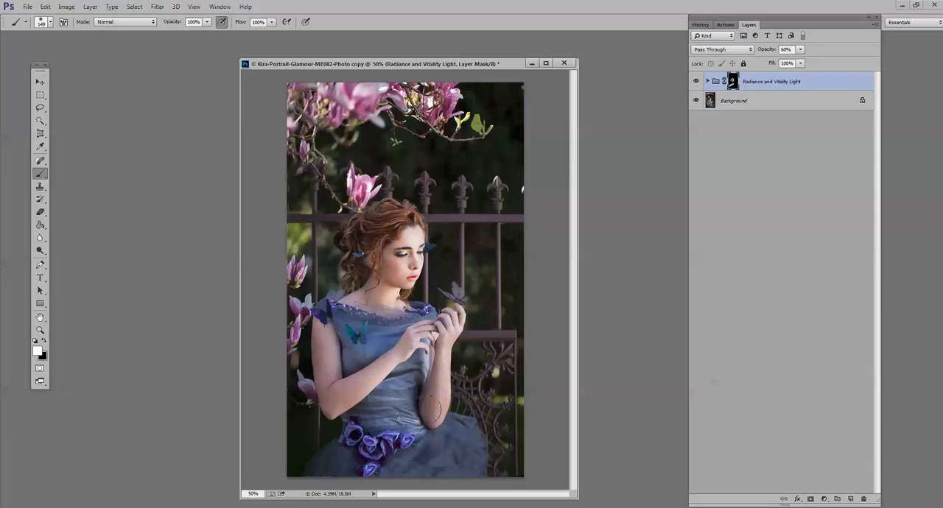
{"action": "mouse_move", "coordinate": [344, 336]}
{"action": "left_mouse_down"}
{"action": "mouse_move", "coordinate": [356, 372]}
{"action": "mouse_move", "coordinate": [363, 338]}
{"action": "left_mouse_up"}
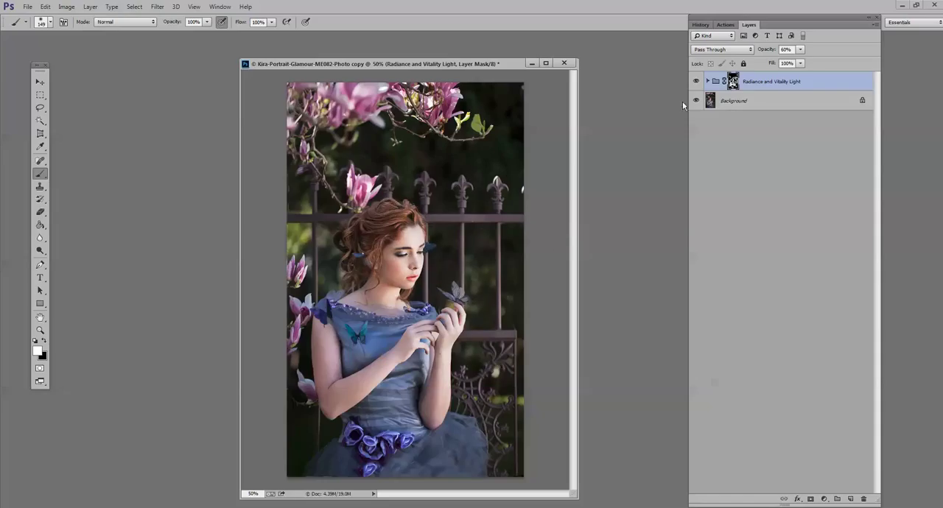
- Toggle the Radiance and Vitality Light group's visibility to compare before and after, and set its opacity to 63%
{"action": "left_click", "coordinate": [801, 51]}
{"action": "mouse_move", "coordinate": [801, 63]}
{"action": "left_mouse_down"}
{"action": "mouse_move", "coordinate": [834, 70]}
{"action": "mouse_move", "coordinate": [797, 69]}
{"action": "left_mouse_up"}
{"action": "left_click", "coordinate": [697, 83]}
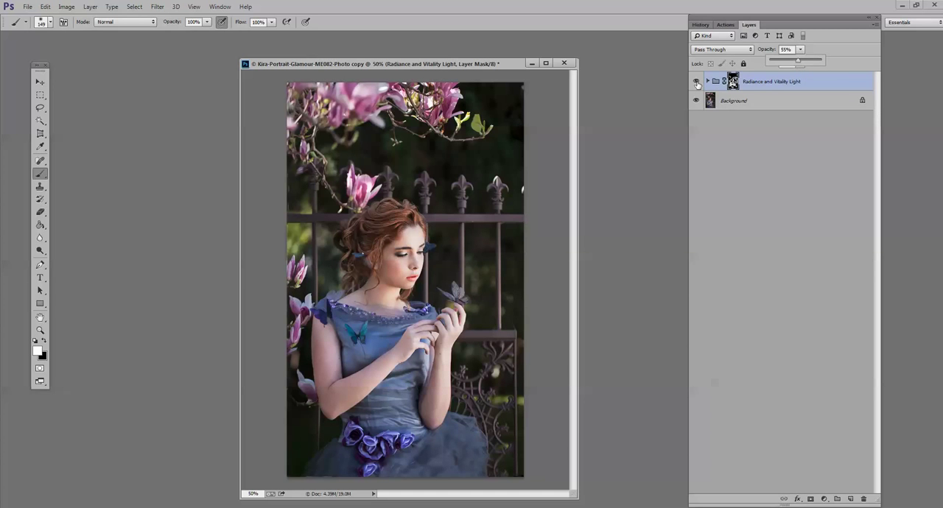
{"action": "left_click", "coordinate": [697, 82]}
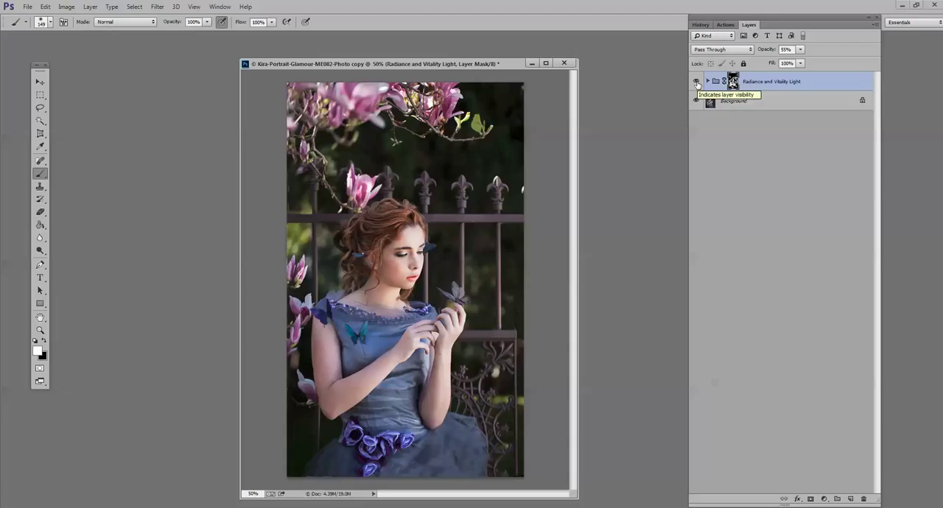
{"action": "left_click", "coordinate": [801, 50]}
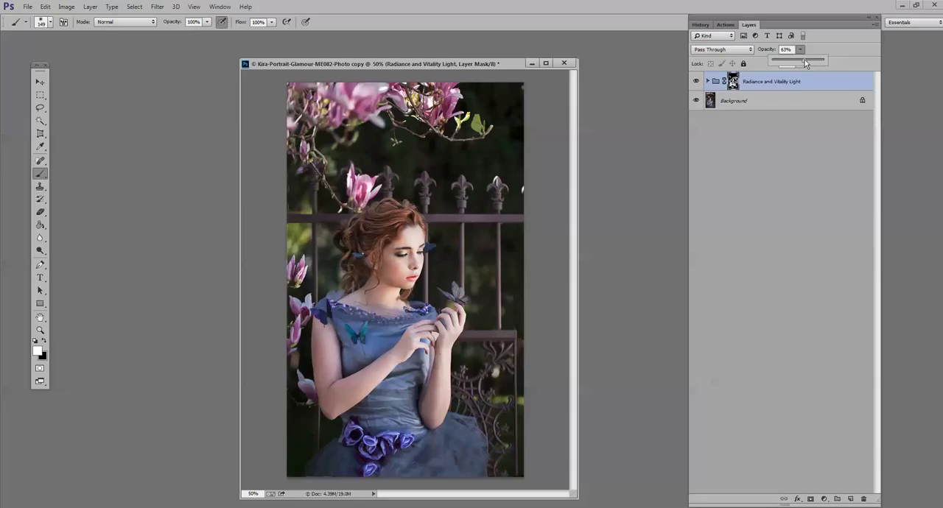
- Flatten the image and run the Deep Details Extraction action, continuing past its message
{"action": "left_click", "coordinate": [90, 7]}
{"action": "left_click", "coordinate": [145, 310]}
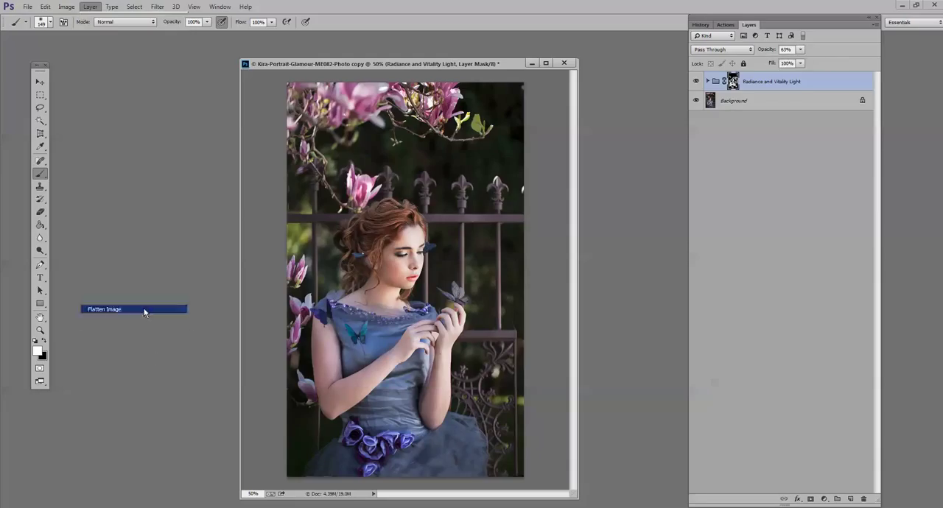
{"action": "left_click", "coordinate": [731, 27]}
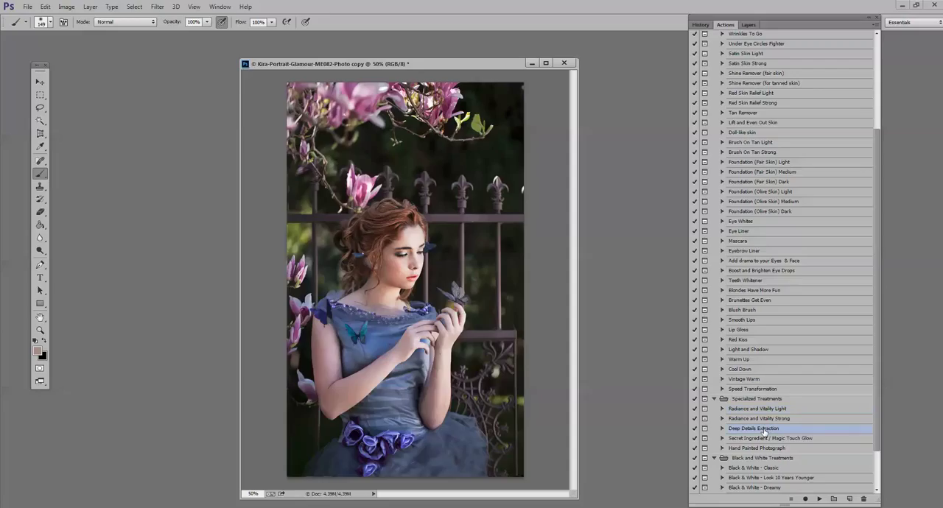
{"action": "left_click", "coordinate": [820, 500]}
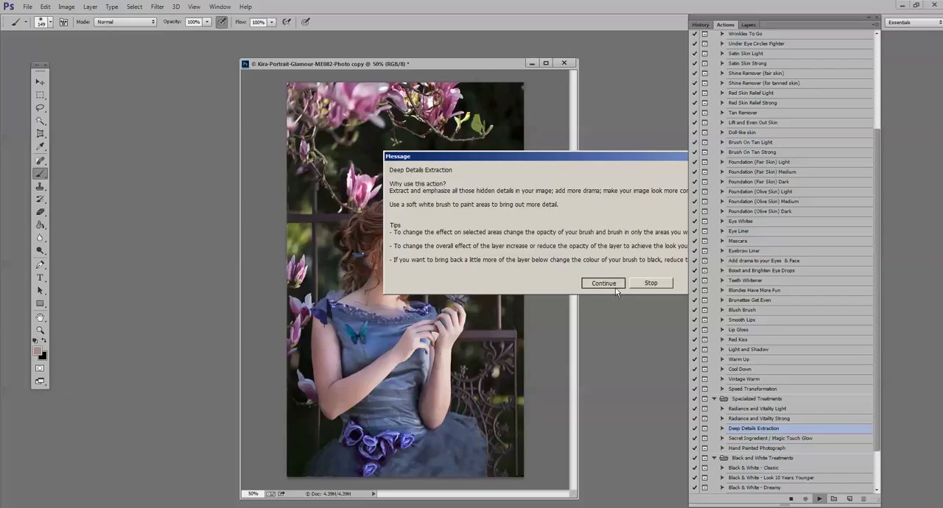
{"action": "left_click", "coordinate": [617, 287]}
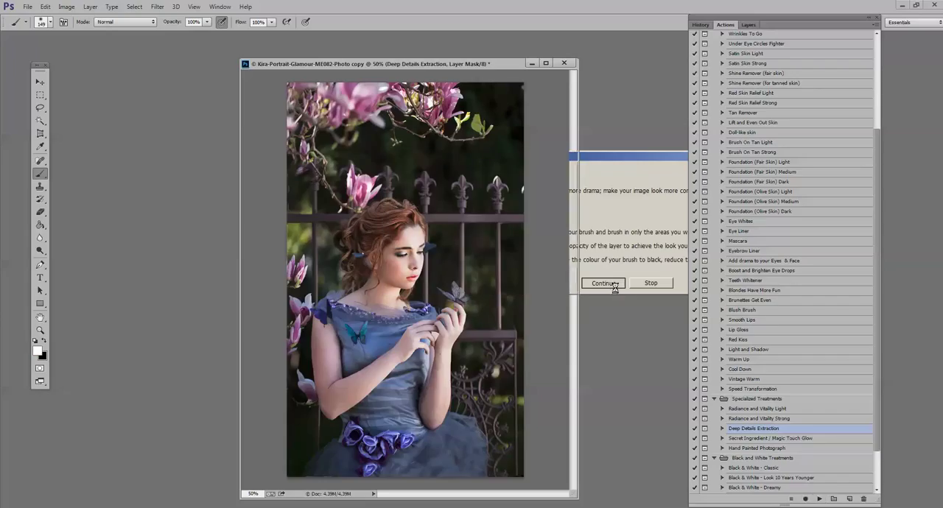
{"action": "left_click", "coordinate": [749, 24]}
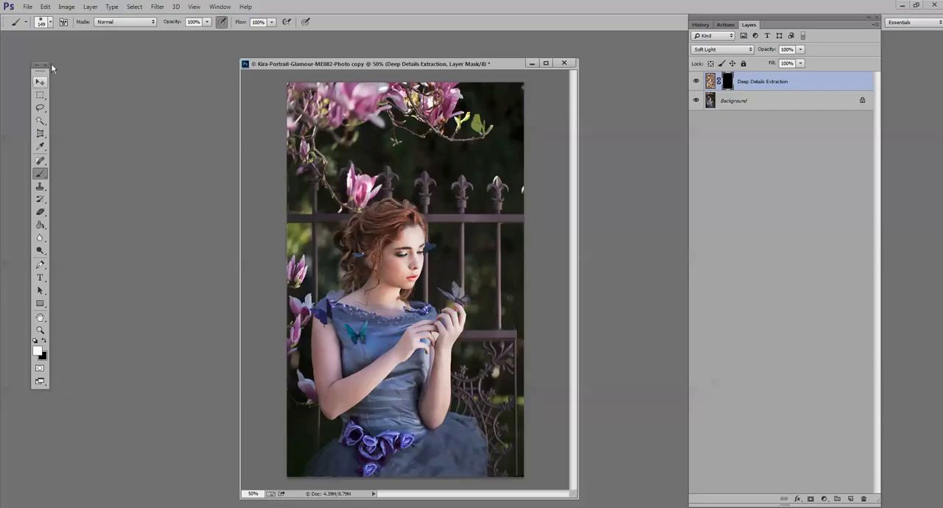
- Paint white at 100% opacity with a 244 px soft brush across the image on the Deep Details Extraction mask and compare before and after
{"action": "left_click", "coordinate": [50, 23]}
{"action": "left_click", "coordinate": [98, 54]}
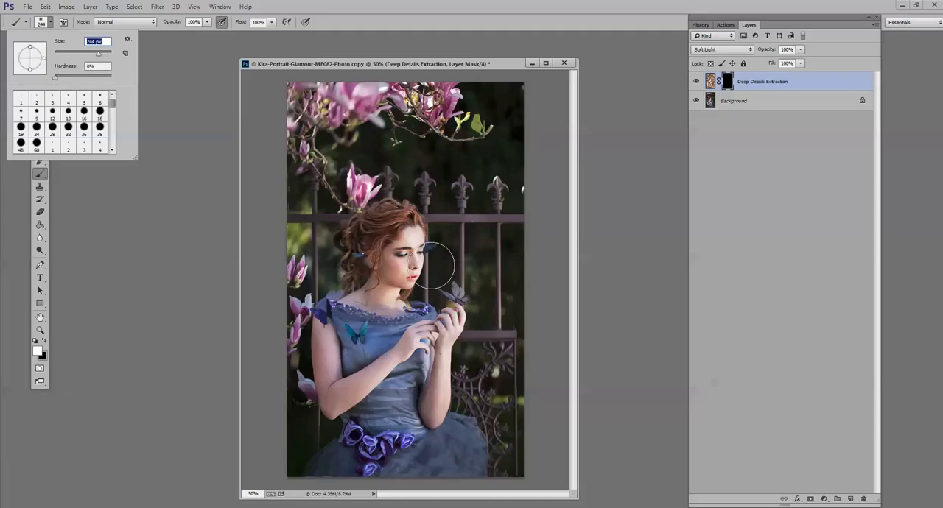
{"action": "mouse_move", "coordinate": [432, 266]}
{"action": "left_mouse_down"}
{"action": "mouse_move", "coordinate": [347, 346]}
{"action": "mouse_move", "coordinate": [268, 369]}
{"action": "mouse_move", "coordinate": [515, 428]}
{"action": "mouse_move", "coordinate": [490, 446]}
{"action": "mouse_move", "coordinate": [239, 446]}
{"action": "mouse_move", "coordinate": [218, 457]}
{"action": "mouse_move", "coordinate": [373, 488]}
{"action": "mouse_move", "coordinate": [518, 484]}
{"action": "mouse_move", "coordinate": [529, 468]}
{"action": "mouse_move", "coordinate": [340, 354]}
{"action": "mouse_move", "coordinate": [274, 301]}
{"action": "mouse_move", "coordinate": [446, 261]}
{"action": "mouse_move", "coordinate": [550, 255]}
{"action": "mouse_move", "coordinate": [406, 181]}
{"action": "mouse_move", "coordinate": [523, 179]}
{"action": "mouse_move", "coordinate": [277, 138]}
{"action": "mouse_move", "coordinate": [352, 104]}
{"action": "mouse_move", "coordinate": [464, 114]}
{"action": "mouse_move", "coordinate": [549, 107]}
{"action": "mouse_move", "coordinate": [481, 94]}
{"action": "mouse_move", "coordinate": [267, 92]}
{"action": "left_mouse_up"}
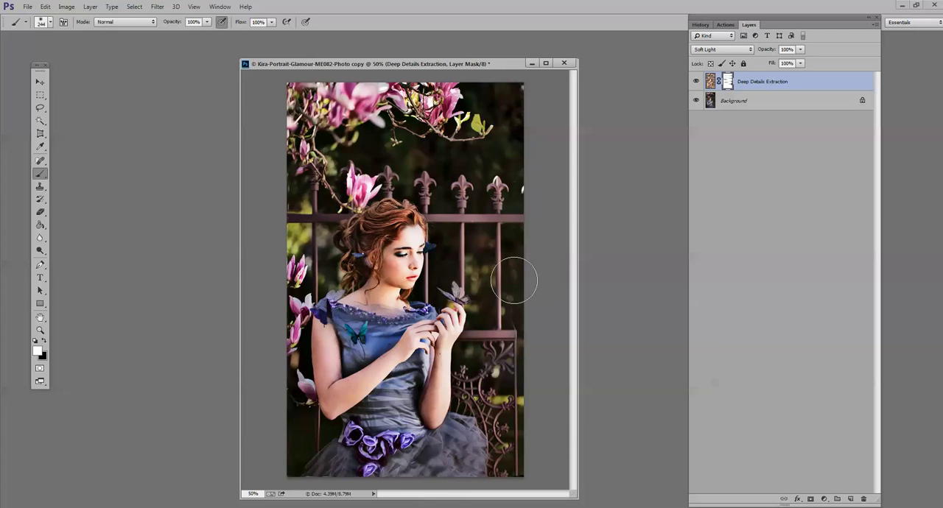
{"action": "left_click", "coordinate": [697, 82]}
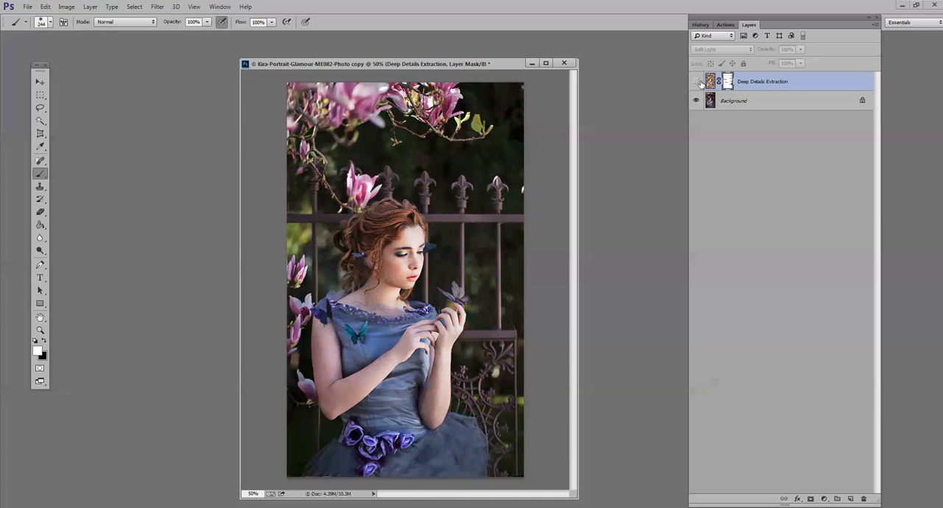
{"action": "left_click", "coordinate": [697, 82]}
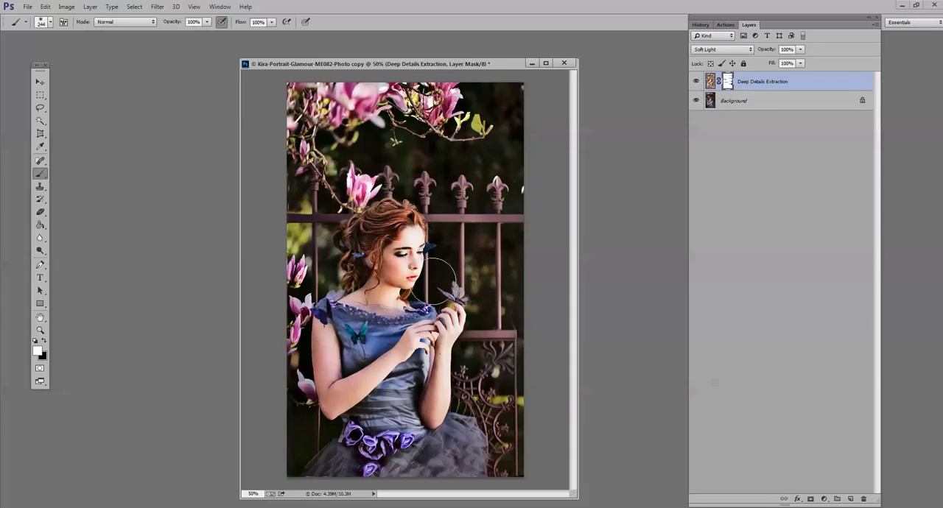
- Paint black at 37% opacity on the Deep Details Extraction mask to soften the effect around the face, reducing the soft brush to 132 px
{"action": "left_click", "coordinate": [45, 343]}
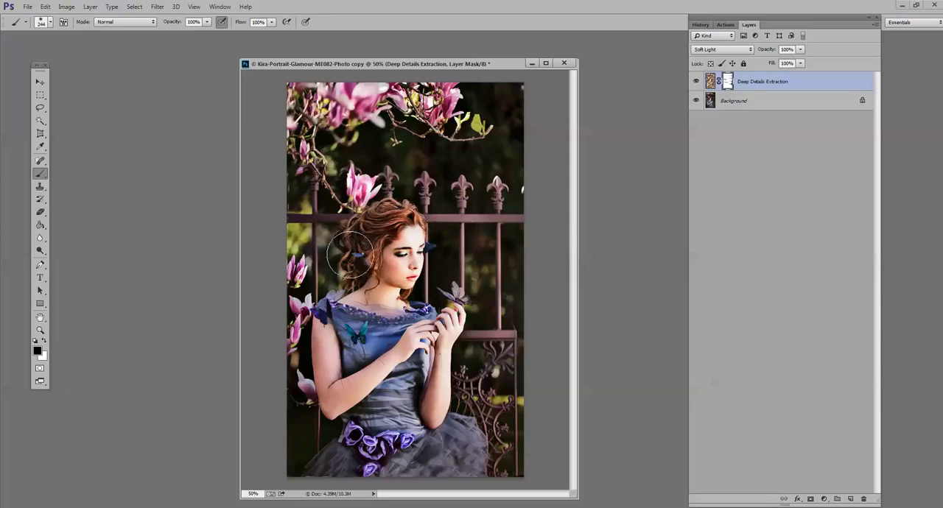
{"action": "left_click", "coordinate": [207, 22]}
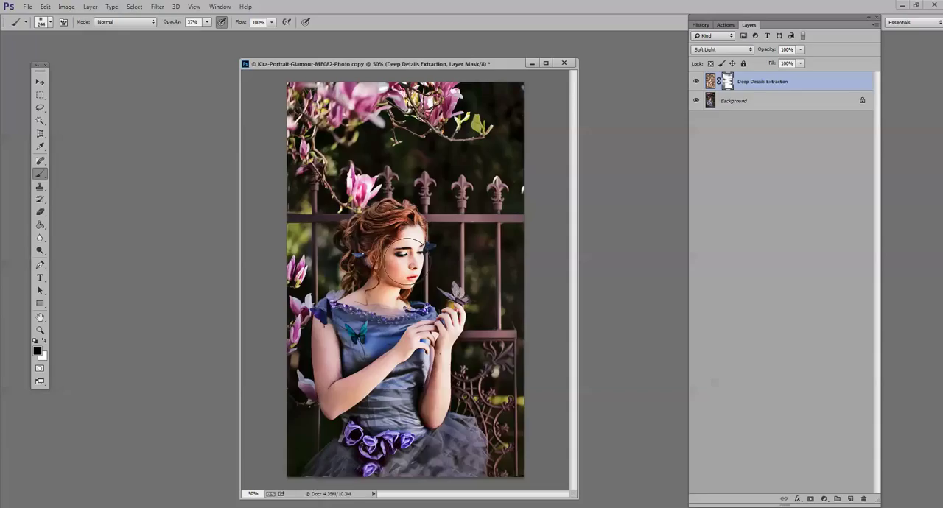
{"action": "left_click", "coordinate": [46, 23]}
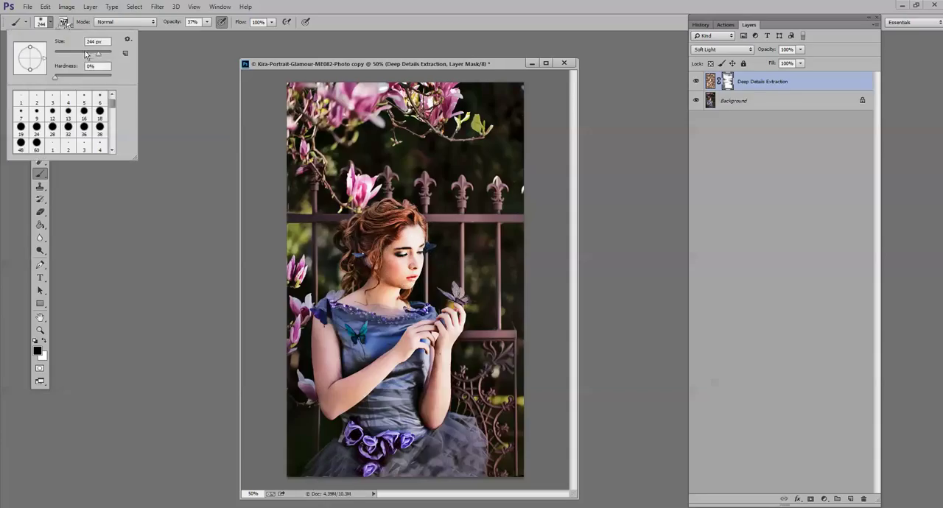
{"action": "left_click_drag", "start_coordinate": [88, 57], "coordinate": [89, 58]}
{"action": "left_click", "coordinate": [416, 186]}
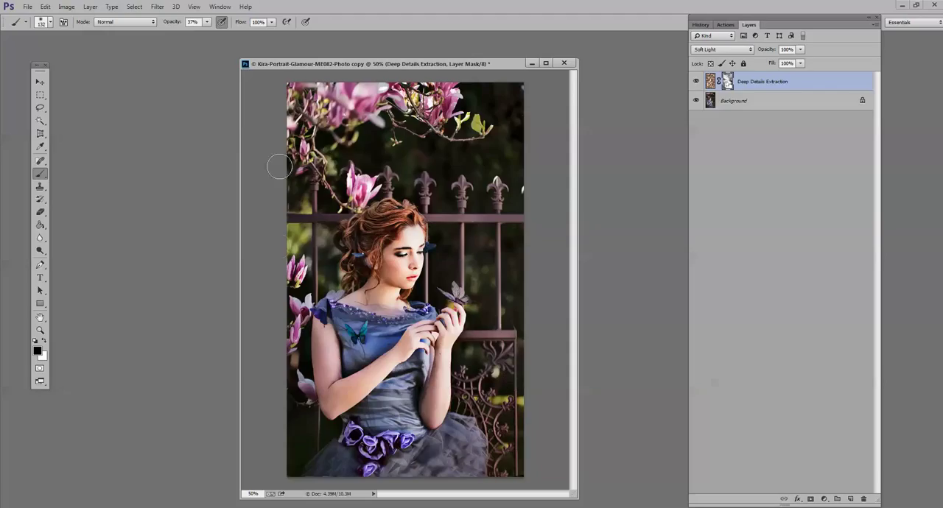
- Set the Deep Details Extraction layer's opacity to 60%, toggling its visibility to compare before and after
{"action": "left_click", "coordinate": [698, 82]}
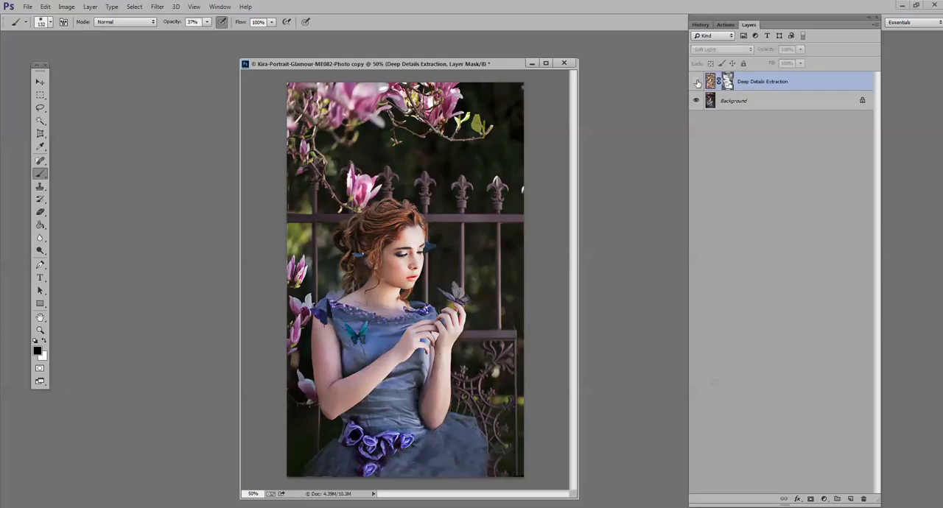
{"action": "left_click", "coordinate": [697, 81]}
{"action": "left_click", "coordinate": [801, 49]}
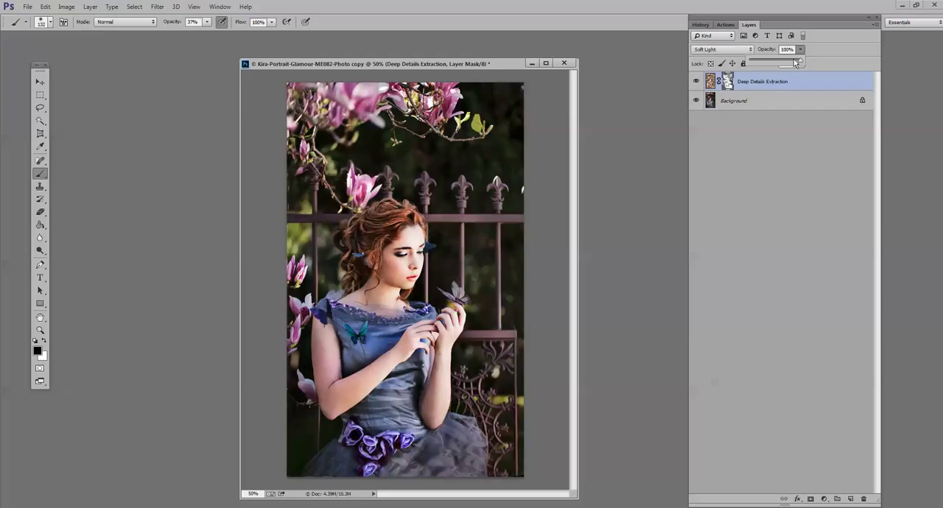
{"action": "left_click_drag", "start_coordinate": [784, 62], "coordinate": [781, 63]}
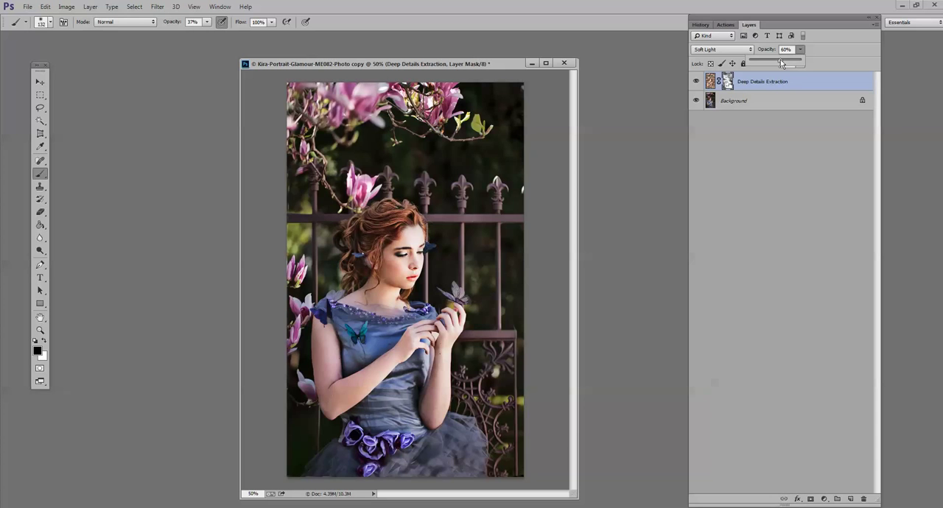
{"action": "left_click", "coordinate": [698, 82]}
{"action": "left_click", "coordinate": [698, 81]}
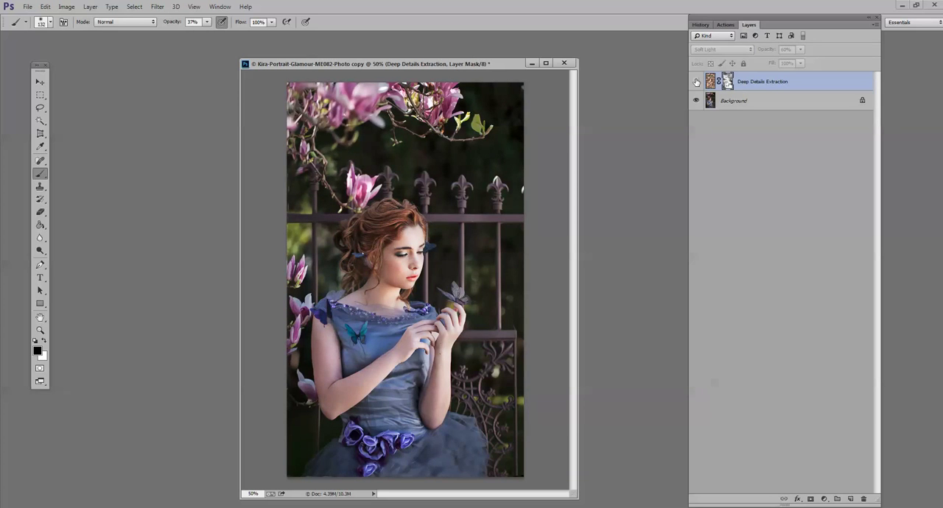
{"action": "left_click", "coordinate": [696, 82]}
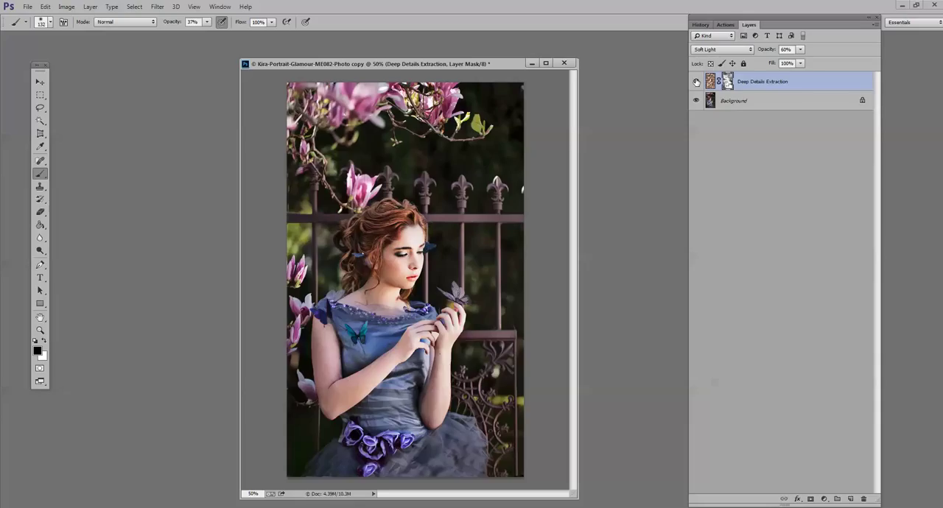
- Lower the brush opacity to 13% and paint black over the face on the Deep Details Extraction mask
{"action": "left_click", "coordinate": [207, 23]}
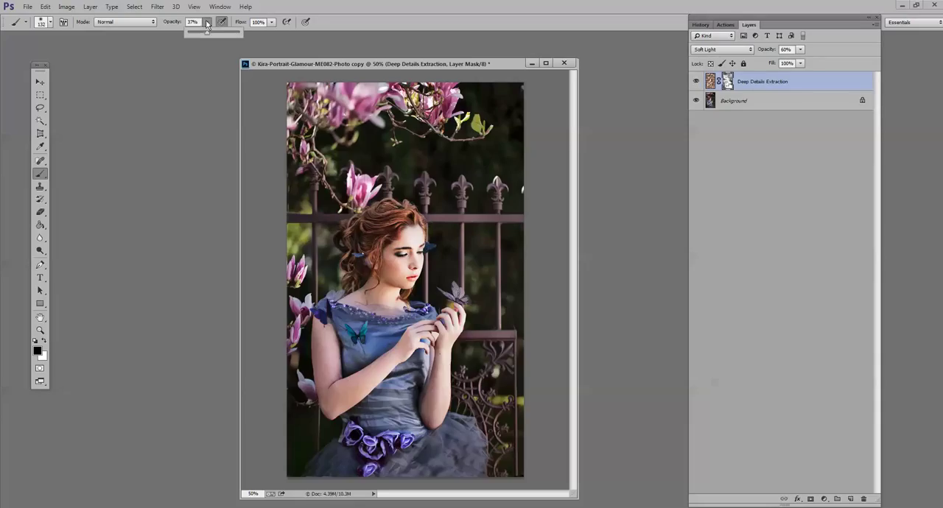
{"action": "left_click", "coordinate": [410, 262]}
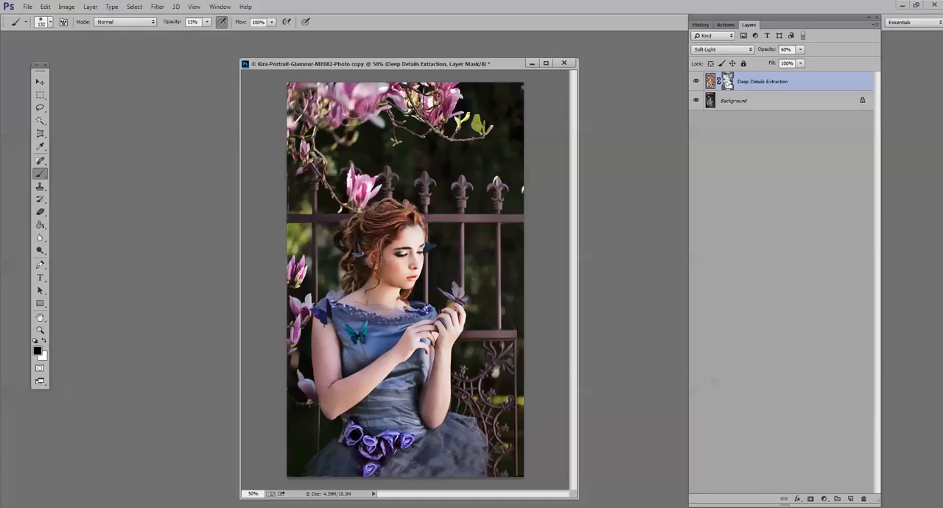
- Flatten the image and run the Secret Ingredient / Magic Touch Glow action from Specialized Treatments, continuing past its message
{"action": "left_click", "coordinate": [89, 9]}
{"action": "left_click", "coordinate": [140, 313]}
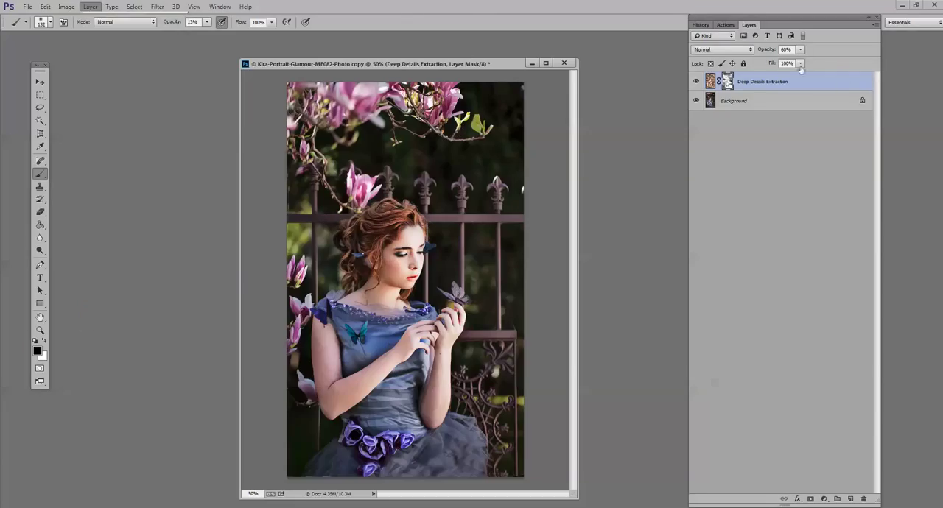
{"action": "left_click", "coordinate": [725, 25]}
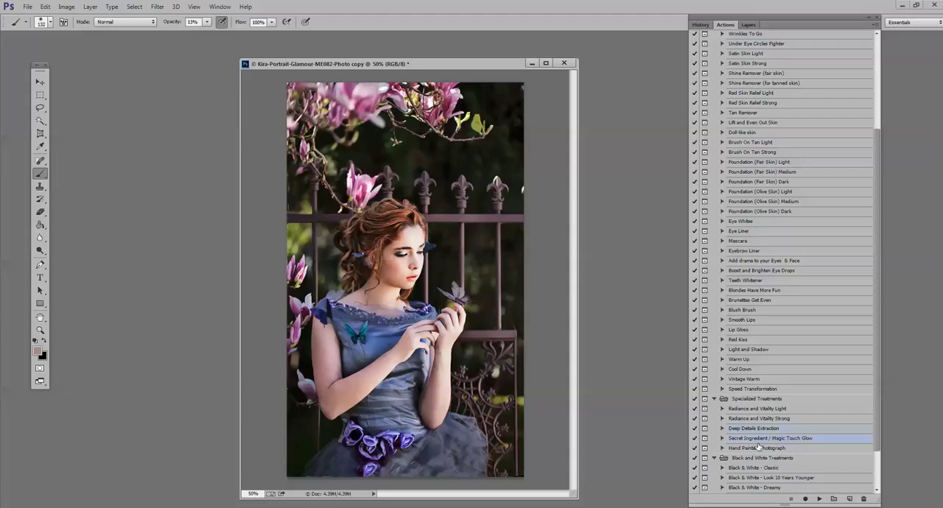
{"action": "left_click", "coordinate": [819, 500]}
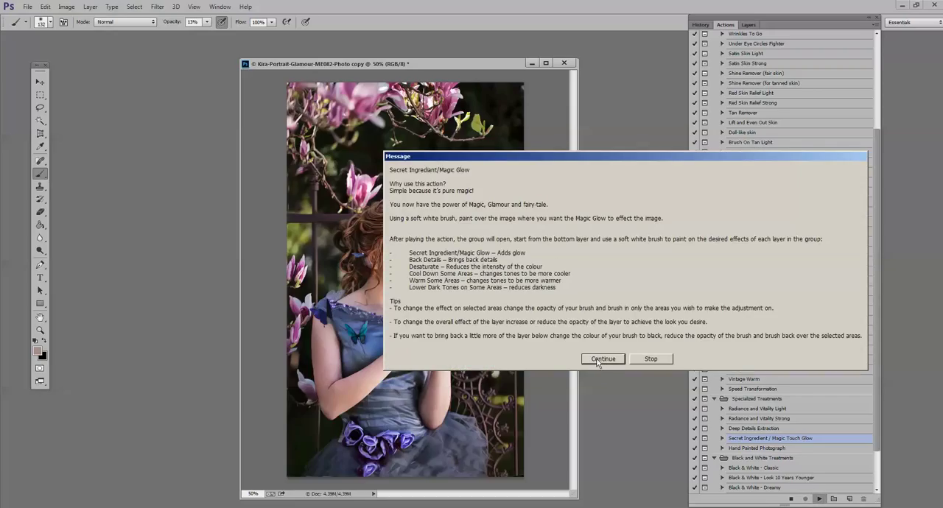
{"action": "left_click", "coordinate": [600, 361]}
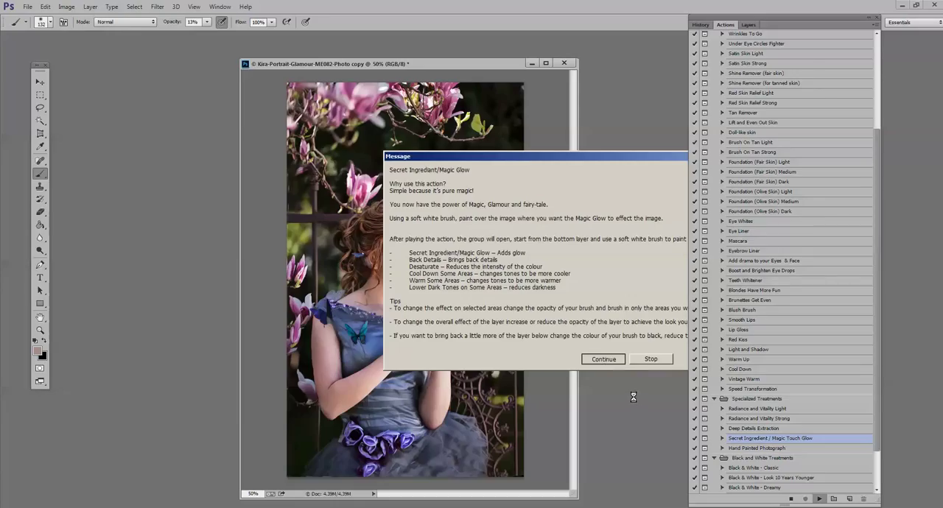
- Paint white at 64% opacity with the 132 px soft brush on the Secret Ingredient / Magic Touch Glow layer mask over the face, arms and lower background
{"action": "left_click", "coordinate": [749, 24]}
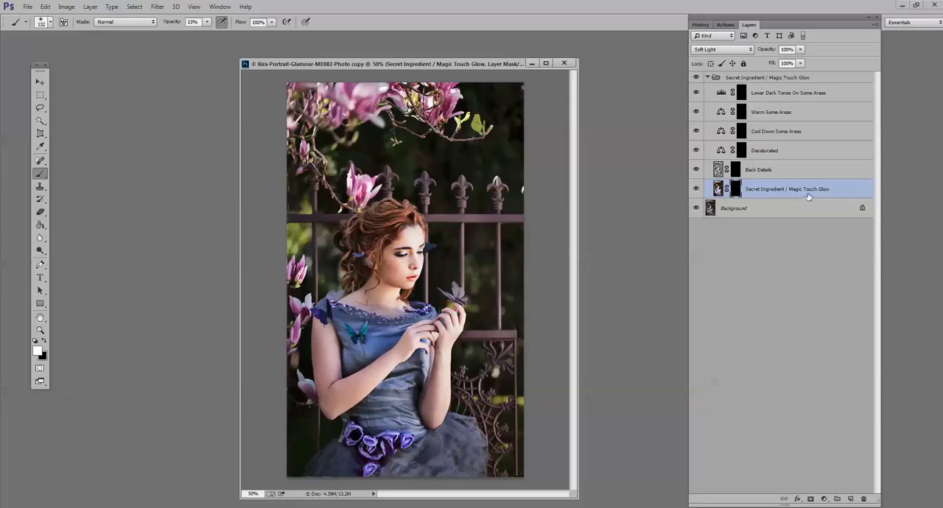
{"action": "left_click", "coordinate": [207, 23]}
{"action": "left_click_drag", "start_coordinate": [207, 37], "coordinate": [239, 38]}
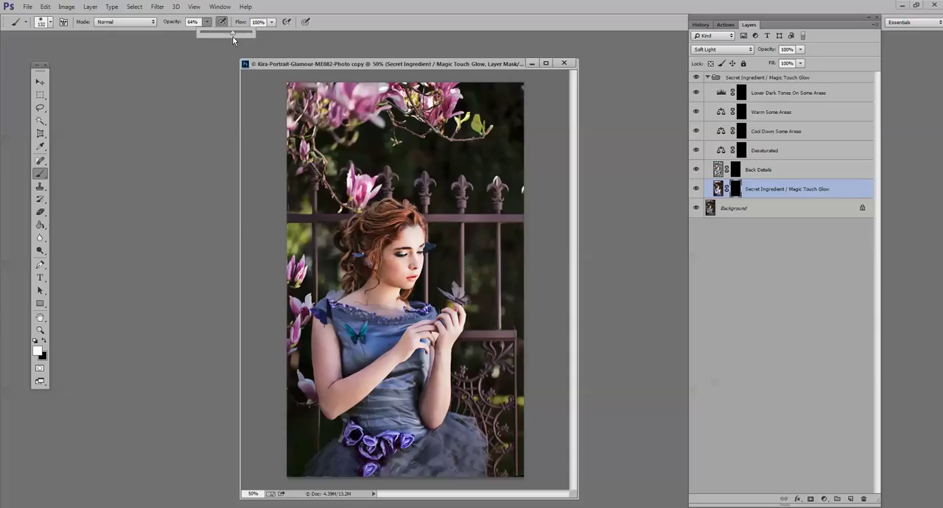
{"action": "left_click", "coordinate": [398, 269]}
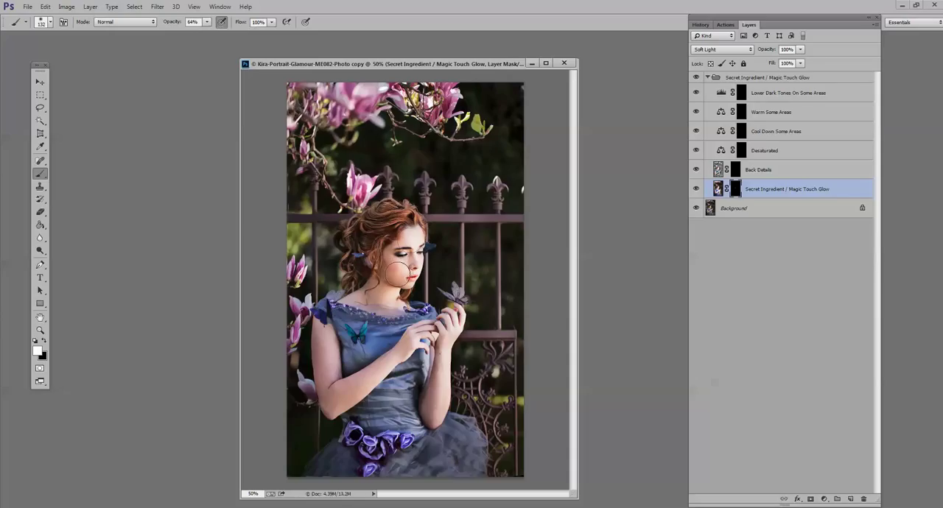
{"action": "mouse_move", "coordinate": [398, 275]}
{"action": "left_mouse_down"}
{"action": "mouse_move", "coordinate": [410, 238]}
{"action": "mouse_move", "coordinate": [387, 298]}
{"action": "mouse_move", "coordinate": [386, 272]}
{"action": "left_mouse_up"}
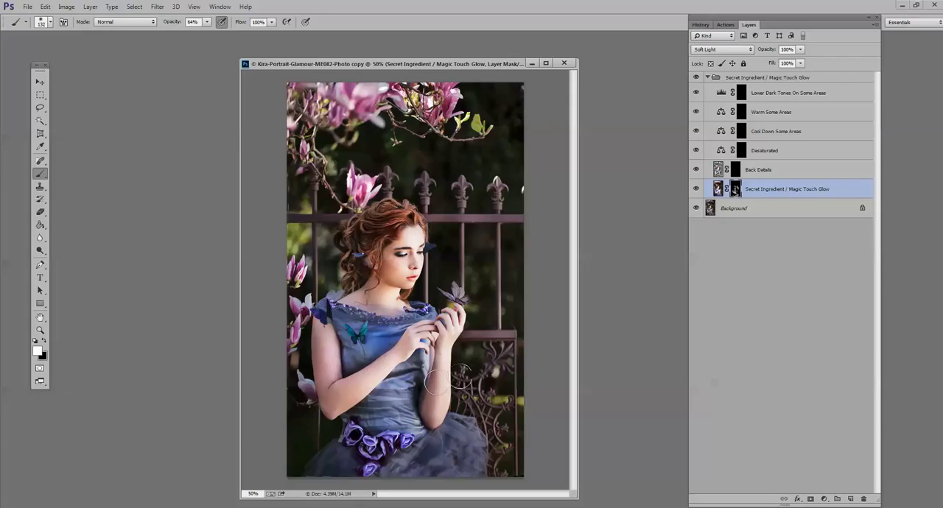
{"action": "mouse_move", "coordinate": [471, 361]}
{"action": "left_mouse_down"}
{"action": "mouse_move", "coordinate": [516, 409]}
{"action": "mouse_move", "coordinate": [521, 397]}
{"action": "mouse_move", "coordinate": [536, 442]}
{"action": "left_mouse_up"}
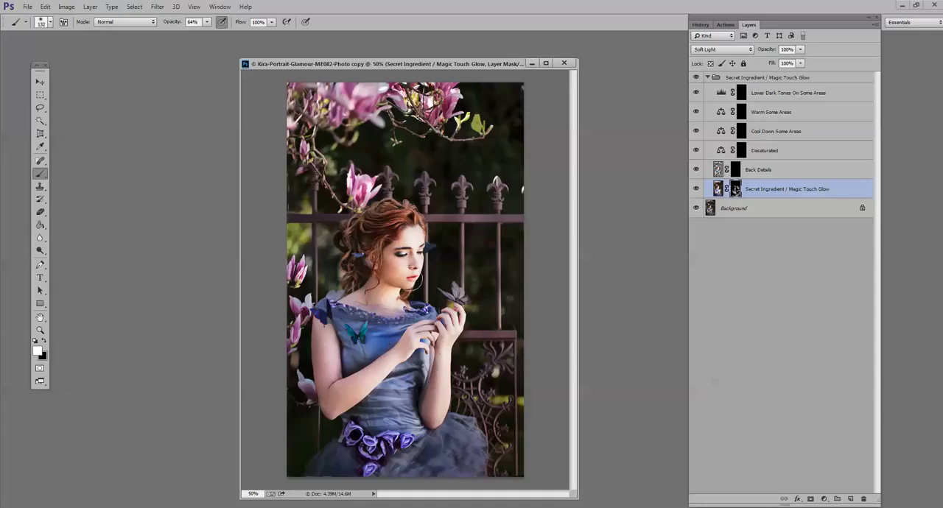
- Paint more glow into the Secret Ingredient / Magic Touch Glow layer mask at 29% brush opacity and compare the layer before and after
{"action": "left_click", "coordinate": [207, 21]}
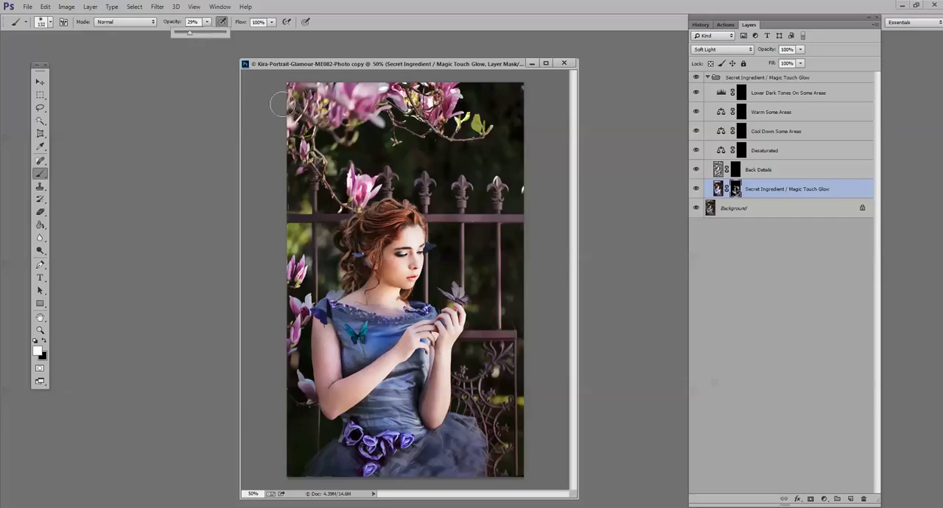
{"action": "left_click", "coordinate": [239, 95]}
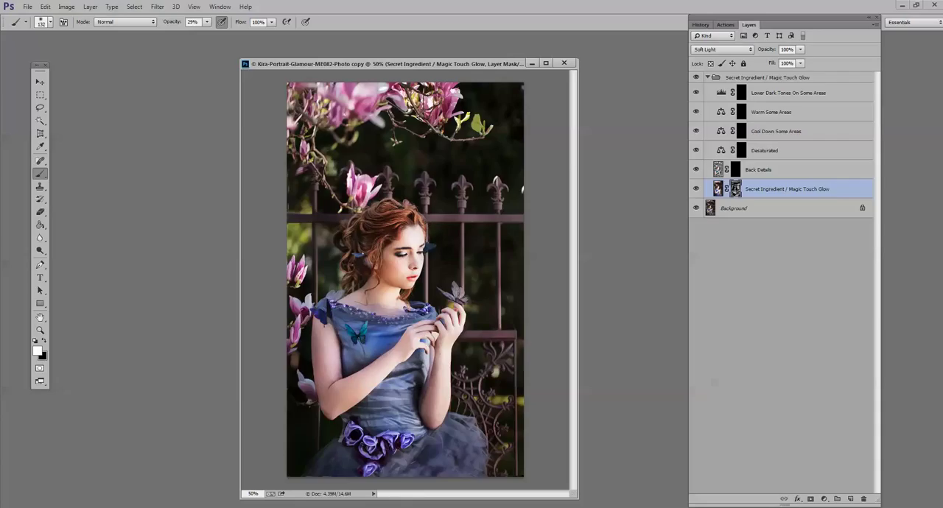
{"action": "left_click", "coordinate": [697, 191]}
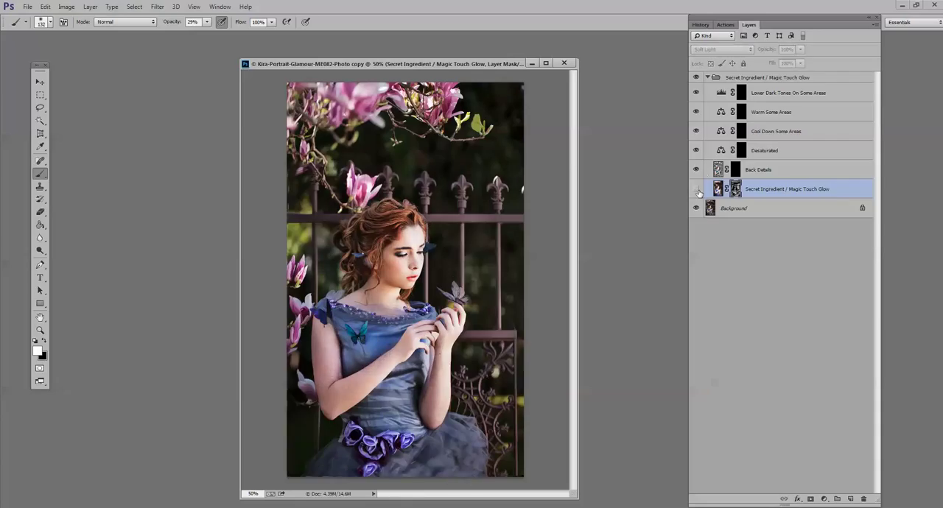
{"action": "left_click", "coordinate": [698, 191]}
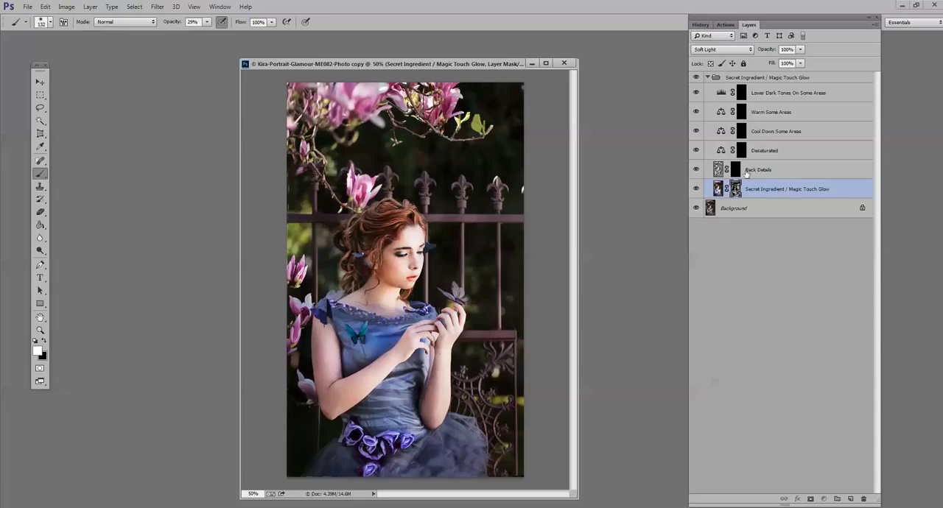
- Paint white at 100% opacity with the 132 px soft brush on the Back Details mask over the butterflies and hair
{"action": "left_click", "coordinate": [792, 173]}
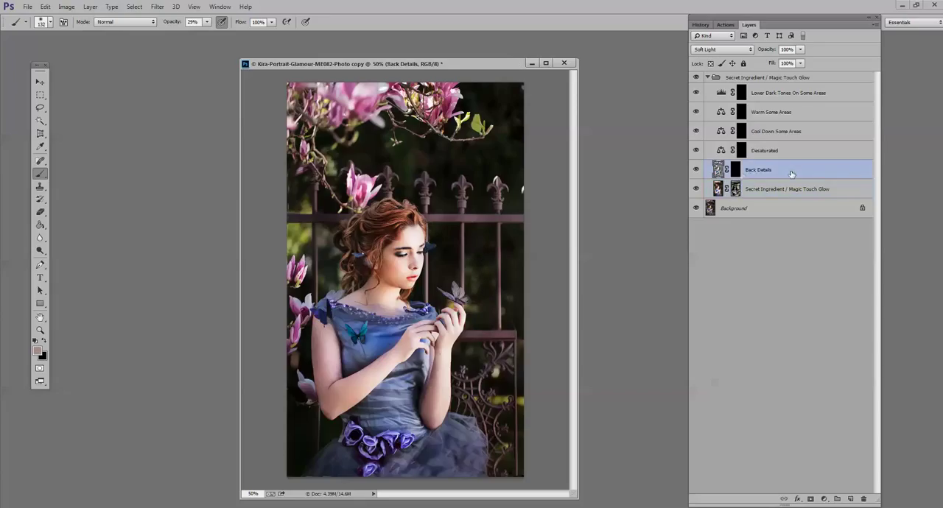
{"action": "left_click", "coordinate": [735, 172]}
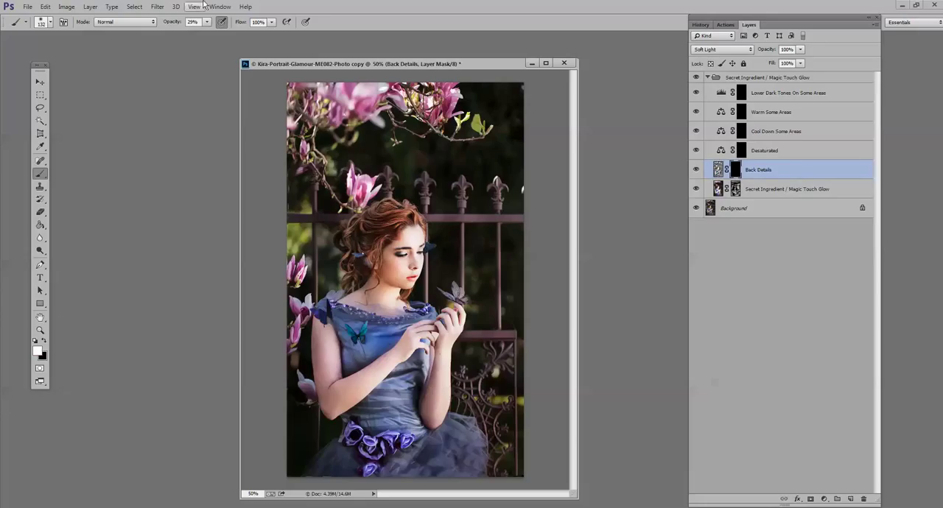
{"action": "left_click", "coordinate": [208, 22]}
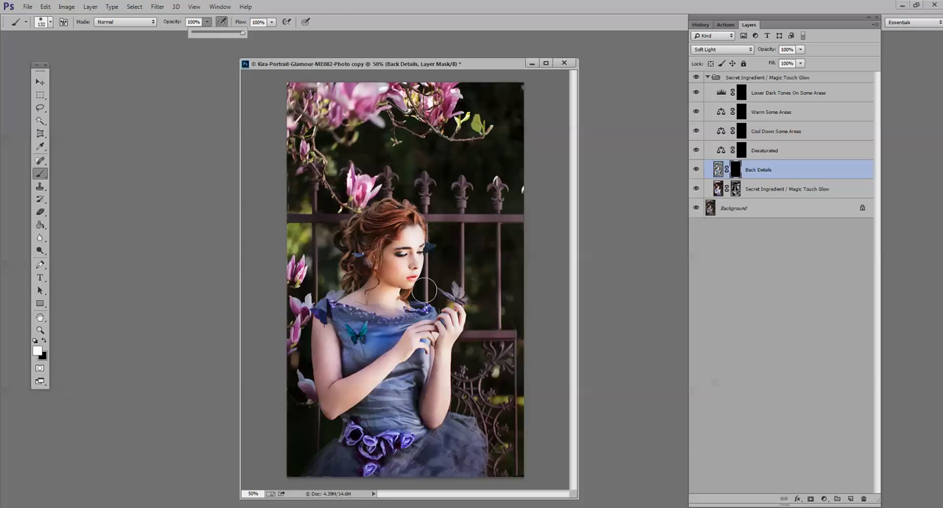
{"action": "key", "text": "z"}
{"action": "left_click", "coordinate": [477, 285]}
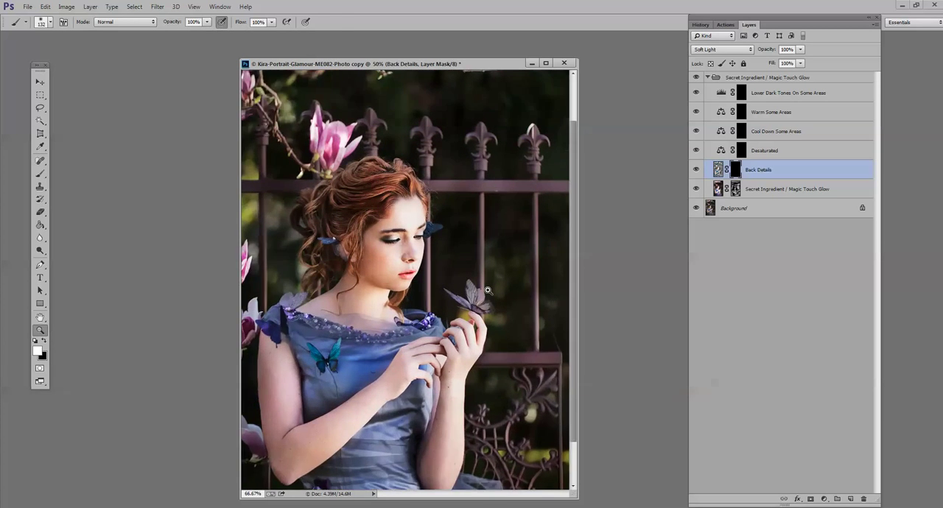
{"action": "left_click", "coordinate": [487, 291]}
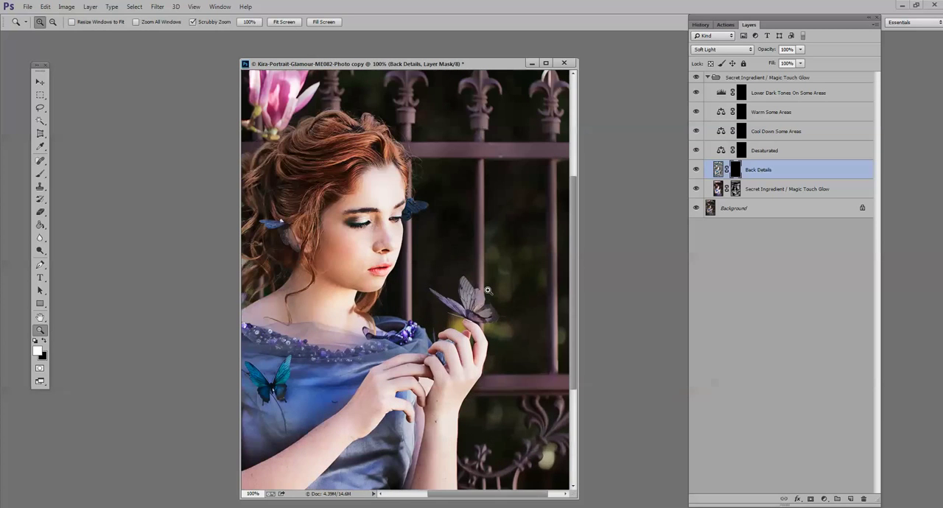
{"action": "left_click", "coordinate": [40, 174]}
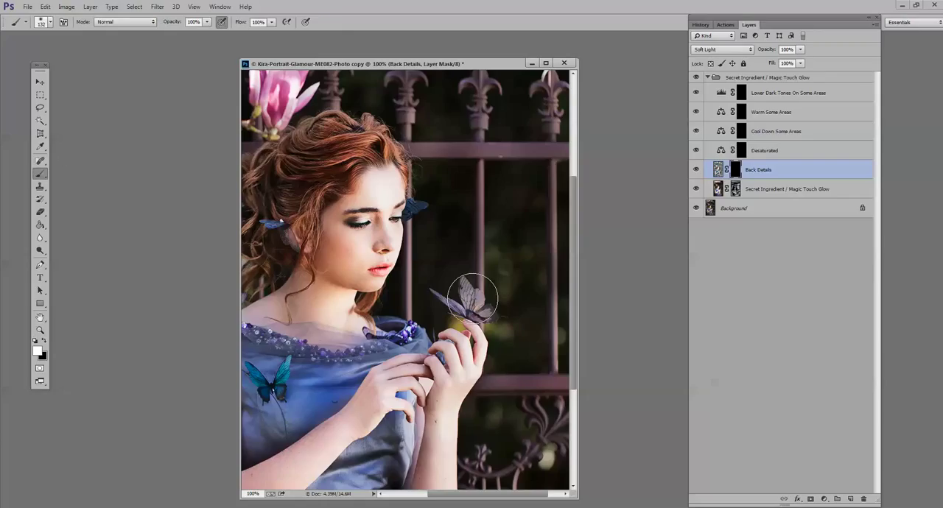
{"action": "left_click", "coordinate": [472, 298]}
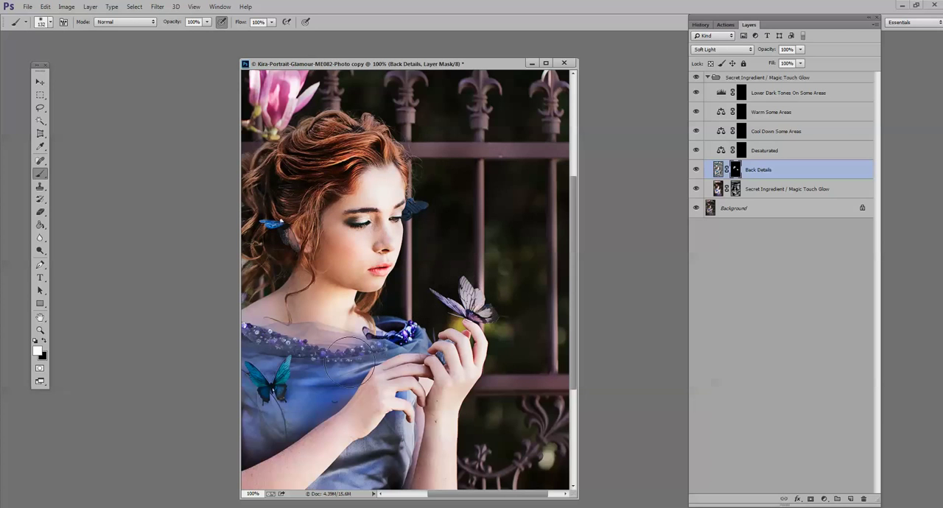
{"action": "left_click_drag", "start_coordinate": [447, 395], "coordinate": [414, 271]}
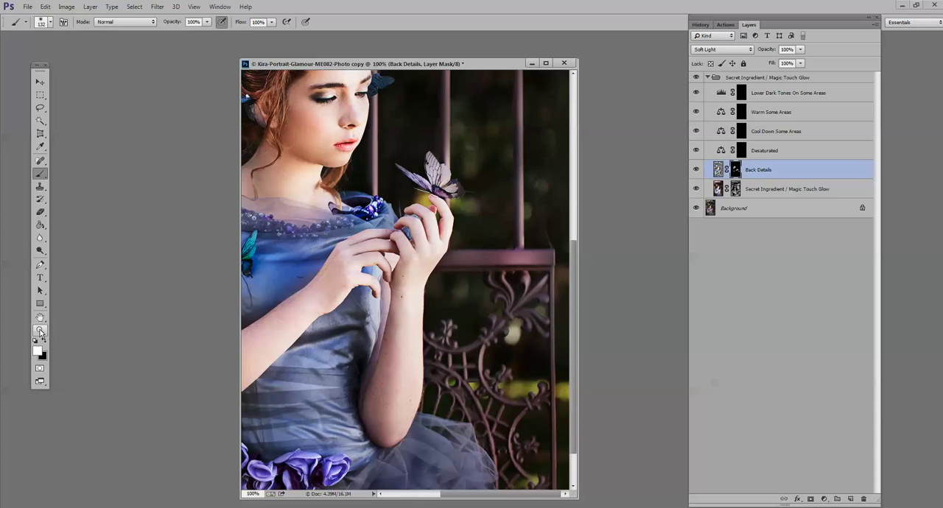
- Paint white at 49% brush opacity on the Back Details mask to restore more detail across the portrait
{"action": "left_click", "coordinate": [40, 332]}
{"action": "left_click", "coordinate": [423, 272], "text": "alt"}
{"action": "left_click", "coordinate": [423, 271], "text": "alt"}
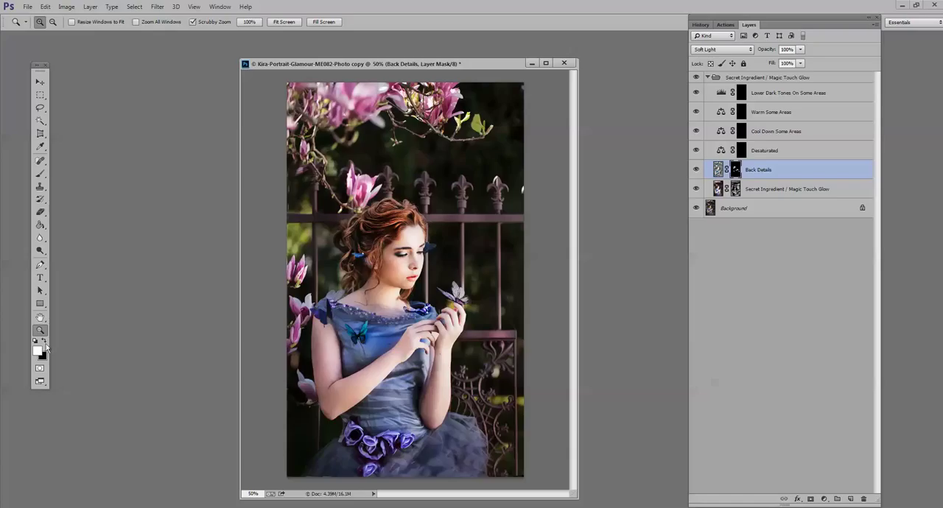
{"action": "left_click", "coordinate": [39, 173]}
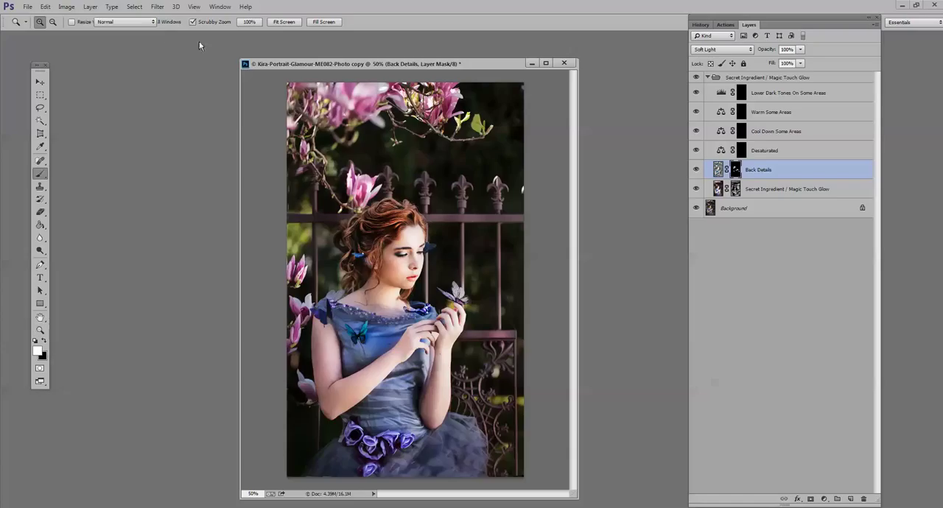
{"action": "left_click", "coordinate": [207, 21]}
{"action": "left_click_drag", "start_coordinate": [197, 34], "coordinate": [182, 35]}
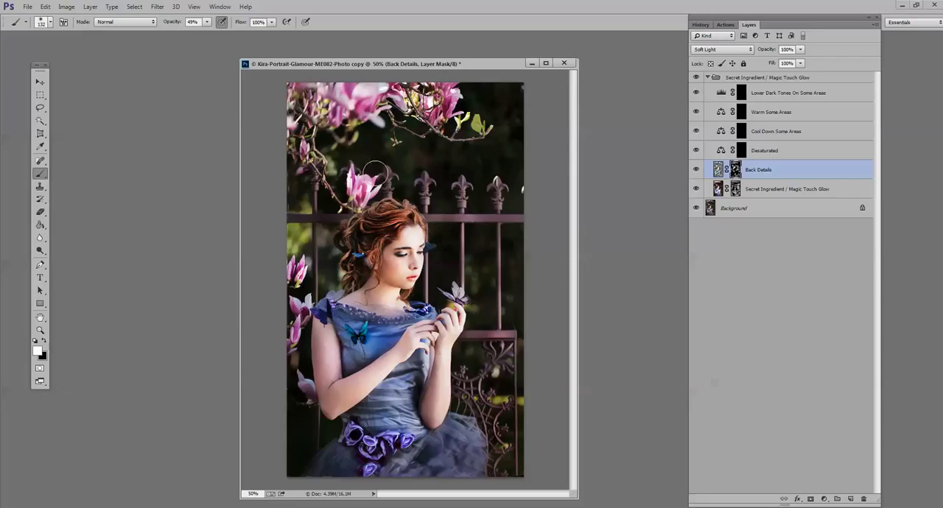
- Compare the Back Details layer on and off, and paint black at 30% brush opacity on its mask to soften the detail
{"action": "left_click", "coordinate": [696, 170]}
{"action": "left_click", "coordinate": [696, 170]}
{"action": "left_click", "coordinate": [43, 342]}
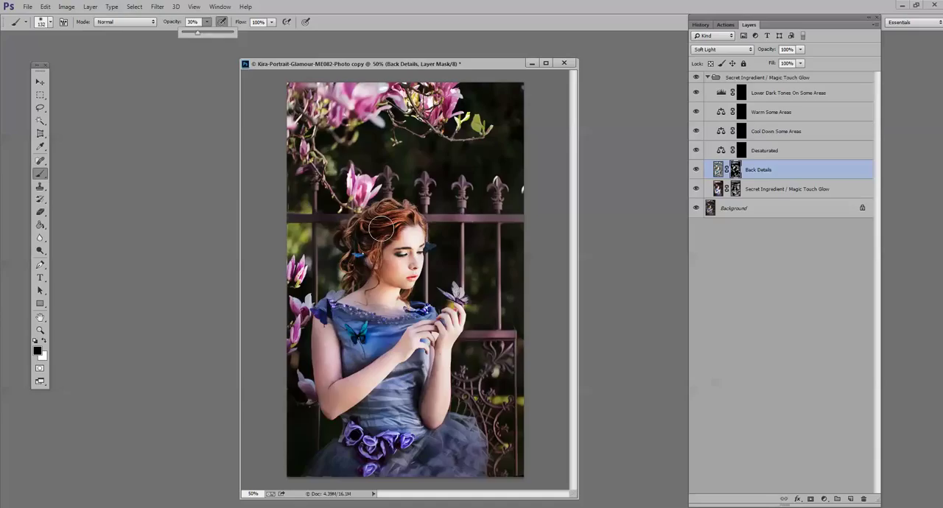
{"action": "left_click", "coordinate": [333, 227]}
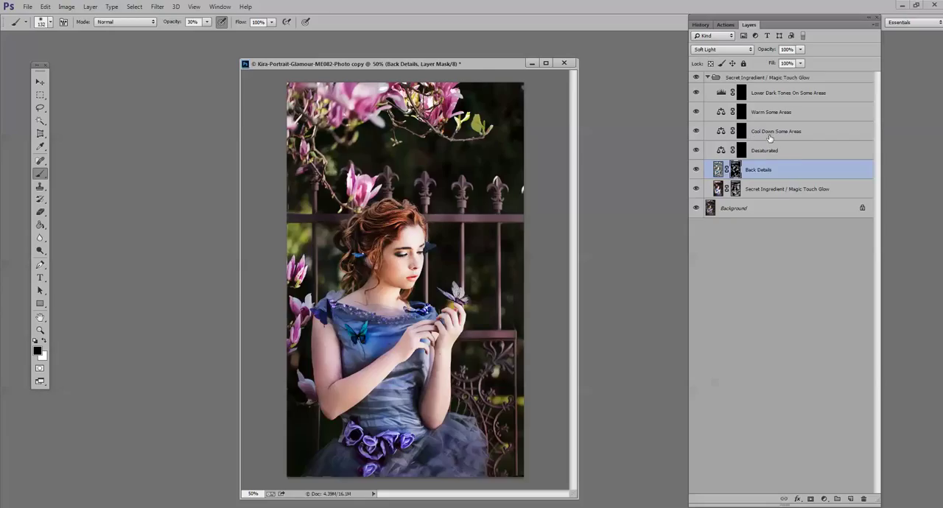
- Paint white at 100% brush opacity on the Cool Down Some Areas mask over the dress
{"action": "left_click", "coordinate": [742, 133]}
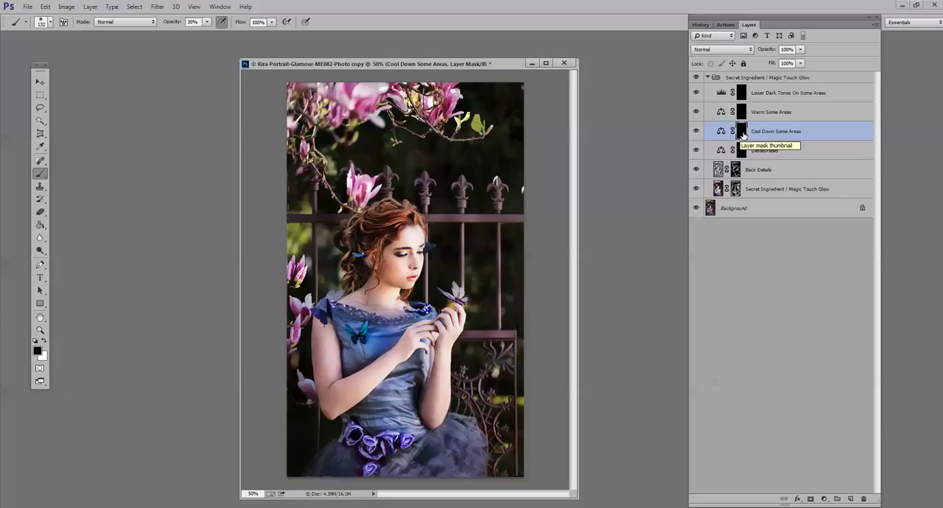
{"action": "left_click", "coordinate": [45, 343]}
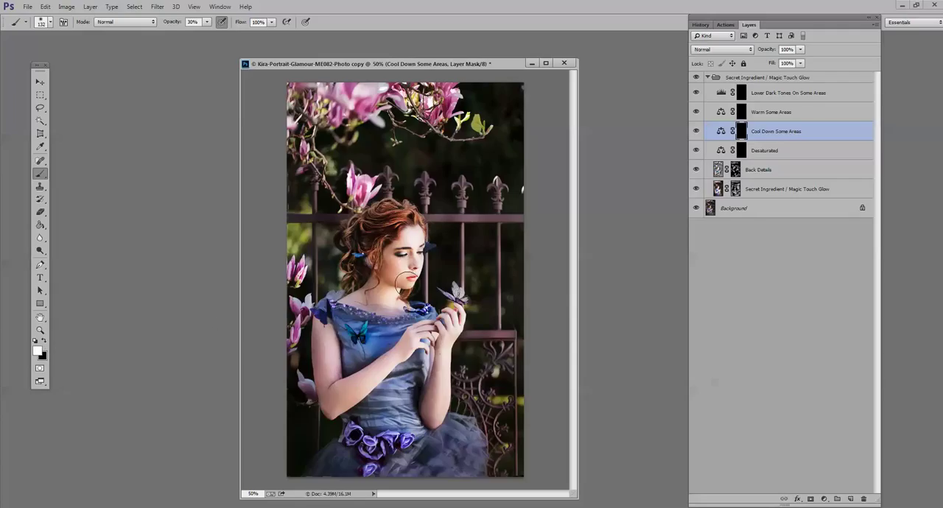
{"action": "left_click", "coordinate": [208, 23]}
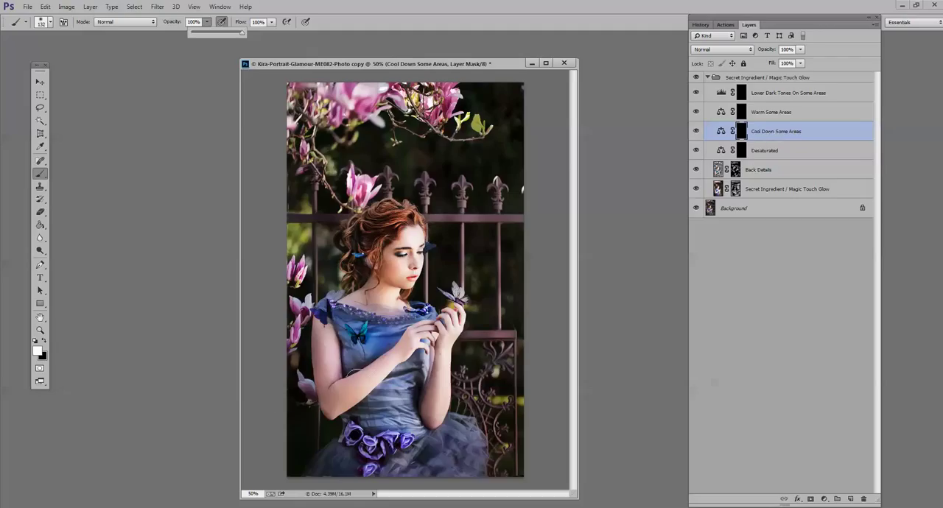
{"action": "left_click_drag", "start_coordinate": [355, 348], "coordinate": [362, 363]}
{"action": "mouse_move", "coordinate": [389, 409]}
{"action": "left_mouse_down"}
{"action": "mouse_move", "coordinate": [357, 414]}
{"action": "mouse_move", "coordinate": [381, 397]}
{"action": "mouse_move", "coordinate": [388, 427]}
{"action": "mouse_move", "coordinate": [338, 463]}
{"action": "mouse_move", "coordinate": [342, 479]}
{"action": "mouse_move", "coordinate": [426, 459]}
{"action": "mouse_move", "coordinate": [403, 444]}
{"action": "mouse_move", "coordinate": [424, 468]}
{"action": "left_mouse_up"}
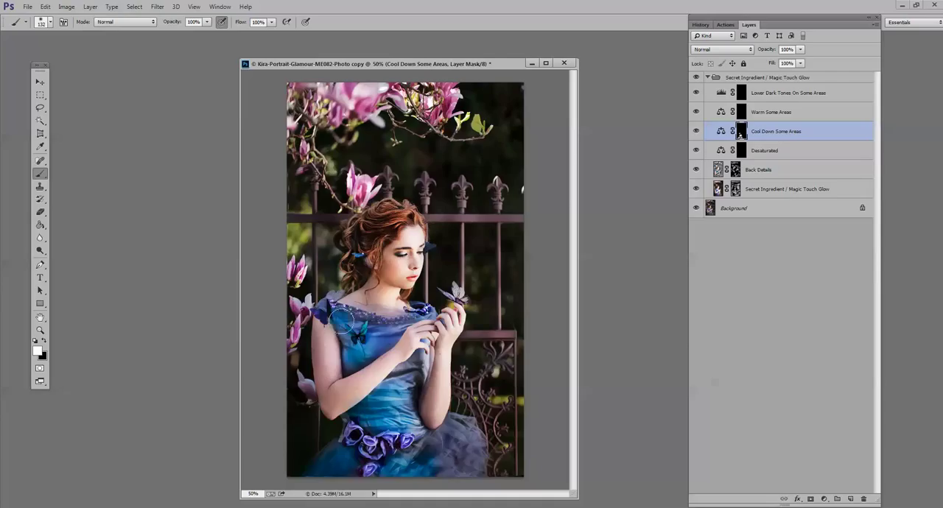
{"action": "mouse_move", "coordinate": [342, 317]}
{"action": "left_mouse_down"}
{"action": "mouse_move", "coordinate": [390, 322]}
{"action": "mouse_move", "coordinate": [369, 346]}
{"action": "mouse_move", "coordinate": [341, 462]}
{"action": "mouse_move", "coordinate": [325, 473]}
{"action": "left_mouse_up"}
- Try painting the cool tones over the face, neck and arms on the Cool Down Some Areas mask, and undo those strokes
{"action": "left_click_drag", "start_coordinate": [398, 272], "coordinate": [411, 245]}
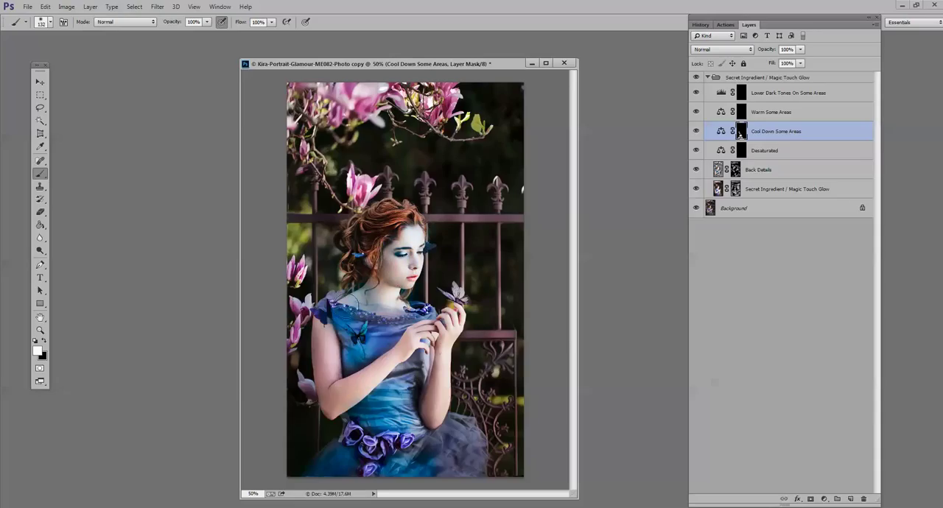
{"action": "mouse_move", "coordinate": [330, 333]}
{"action": "left_mouse_down"}
{"action": "mouse_move", "coordinate": [336, 404]}
{"action": "mouse_move", "coordinate": [409, 363]}
{"action": "mouse_move", "coordinate": [447, 381]}
{"action": "left_mouse_up"}
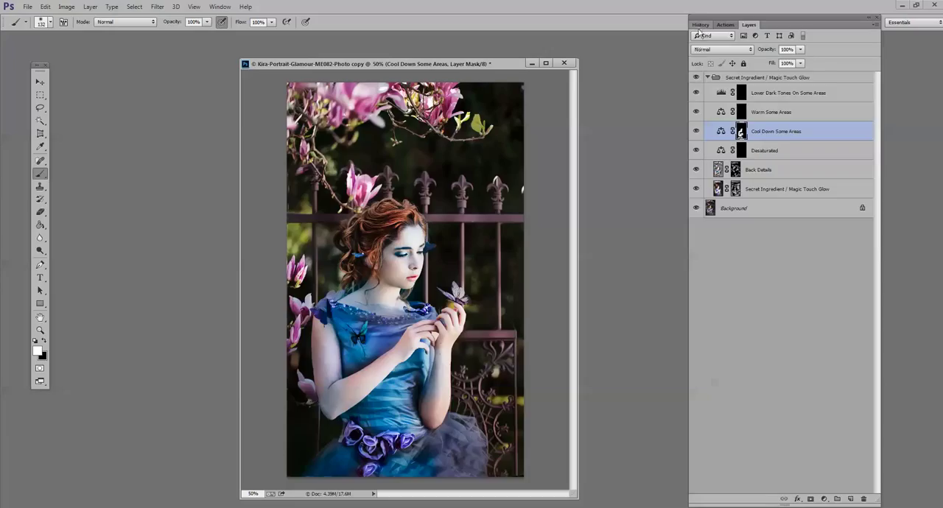
{"action": "left_click", "coordinate": [700, 24]}
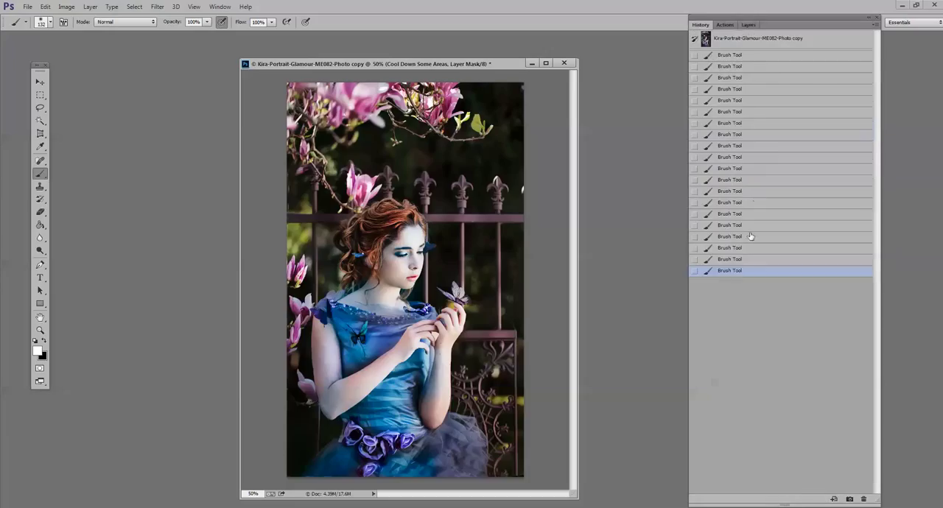
{"action": "left_click", "coordinate": [748, 24]}
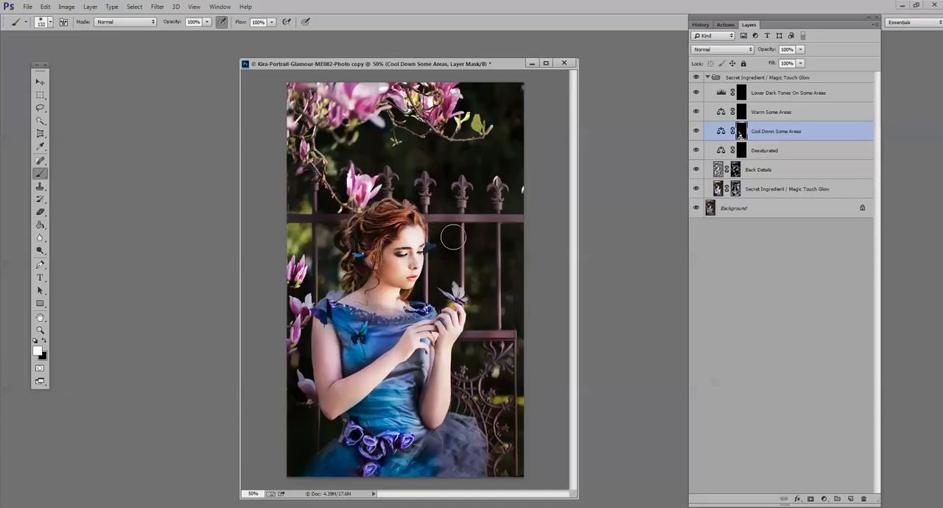
- Try cooling the upper background and magnolias on the Cool Down Some Areas mask, and remove the effect with black
{"action": "mouse_move", "coordinate": [454, 236]}
{"action": "left_mouse_down"}
{"action": "mouse_move", "coordinate": [400, 147]}
{"action": "mouse_move", "coordinate": [494, 114]}
{"action": "left_mouse_up"}
{"action": "mouse_move", "coordinate": [372, 77]}
{"action": "left_mouse_down"}
{"action": "mouse_move", "coordinate": [475, 239]}
{"action": "mouse_move", "coordinate": [448, 270]}
{"action": "mouse_move", "coordinate": [427, 178]}
{"action": "mouse_move", "coordinate": [377, 134]}
{"action": "mouse_move", "coordinate": [366, 166]}
{"action": "left_mouse_up"}
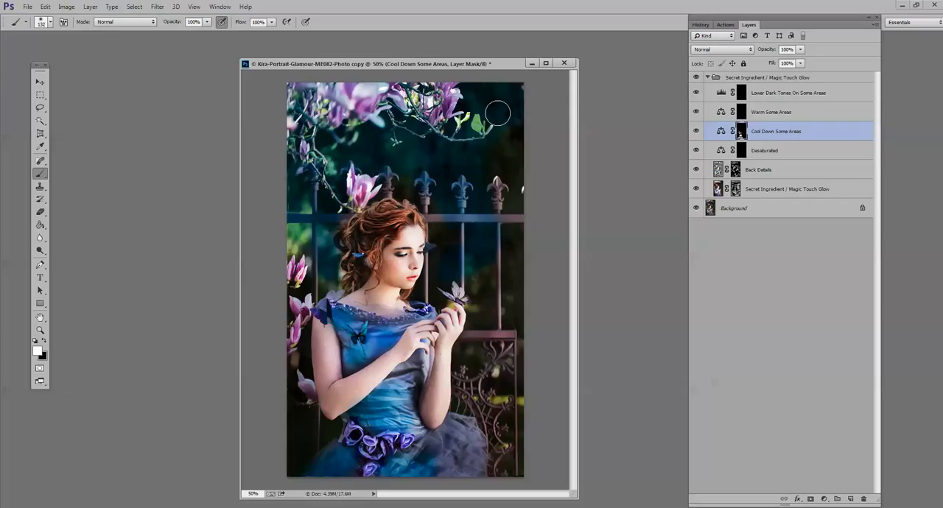
{"action": "left_click_drag", "start_coordinate": [498, 113], "coordinate": [500, 113]}
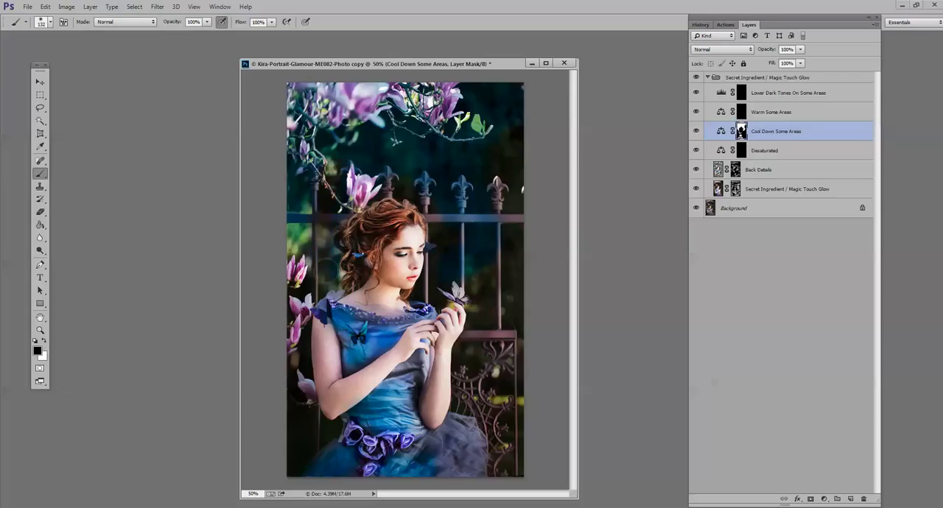
{"action": "mouse_move", "coordinate": [325, 199]}
{"action": "left_mouse_down"}
{"action": "mouse_move", "coordinate": [387, 162]}
{"action": "mouse_move", "coordinate": [413, 183]}
{"action": "mouse_move", "coordinate": [473, 194]}
{"action": "left_mouse_up"}
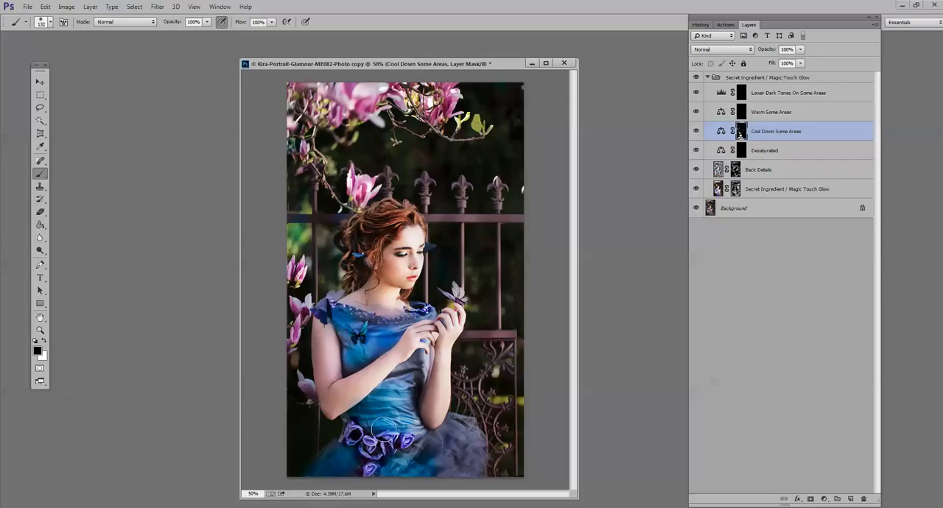
- Set the Cool Down Some Areas layer to 54% opacity and paint black at 22% brush opacity on its mask over the lower dress
{"action": "left_click_drag", "start_coordinate": [801, 50], "coordinate": [778, 66]}
{"action": "left_click", "coordinate": [207, 21]}
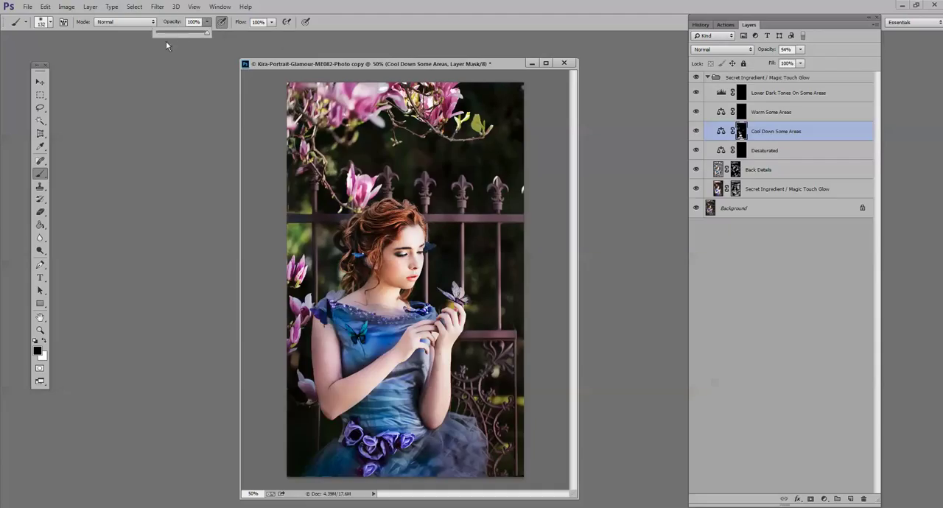
{"action": "left_click_drag", "start_coordinate": [383, 412], "coordinate": [410, 468]}
- Flatten the image and compare the flattened result with the original snapshot in the history
{"action": "left_click", "coordinate": [90, 7]}
{"action": "left_click", "coordinate": [144, 313]}
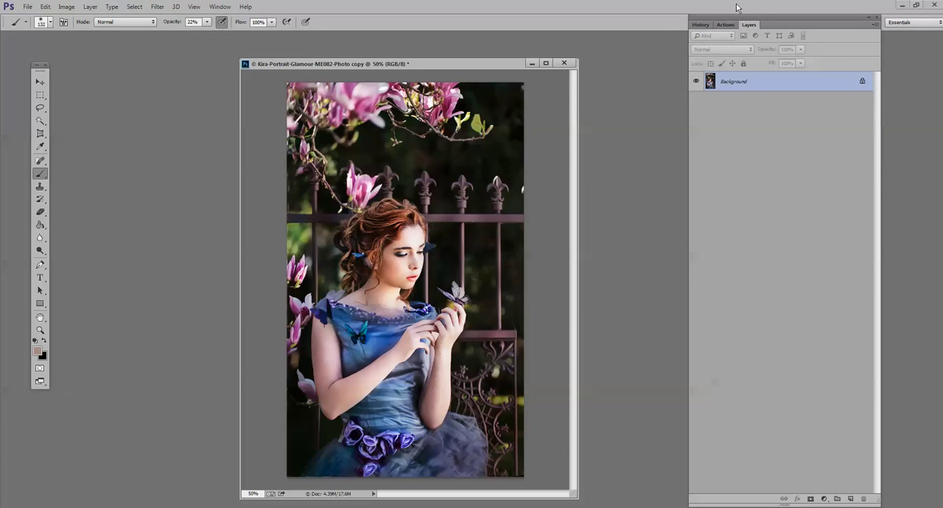
{"action": "left_click", "coordinate": [700, 25]}
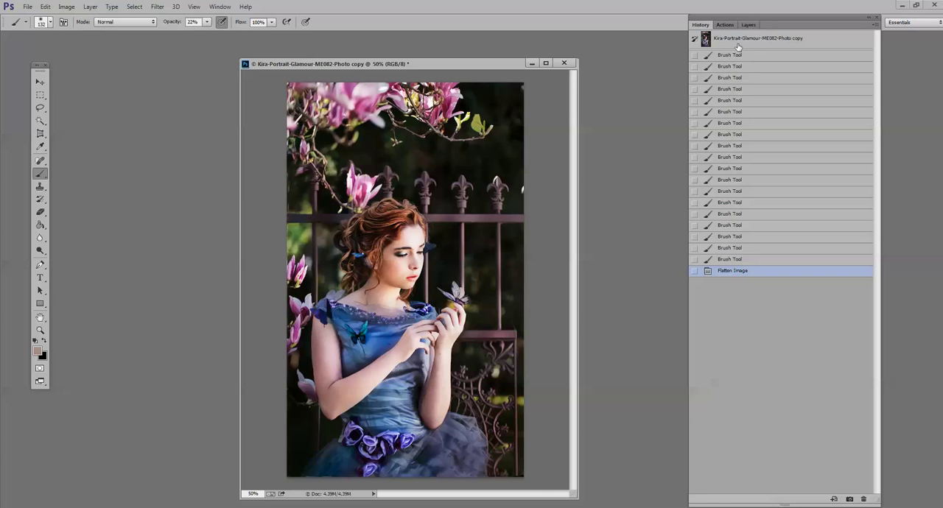
{"action": "left_click", "coordinate": [739, 40]}
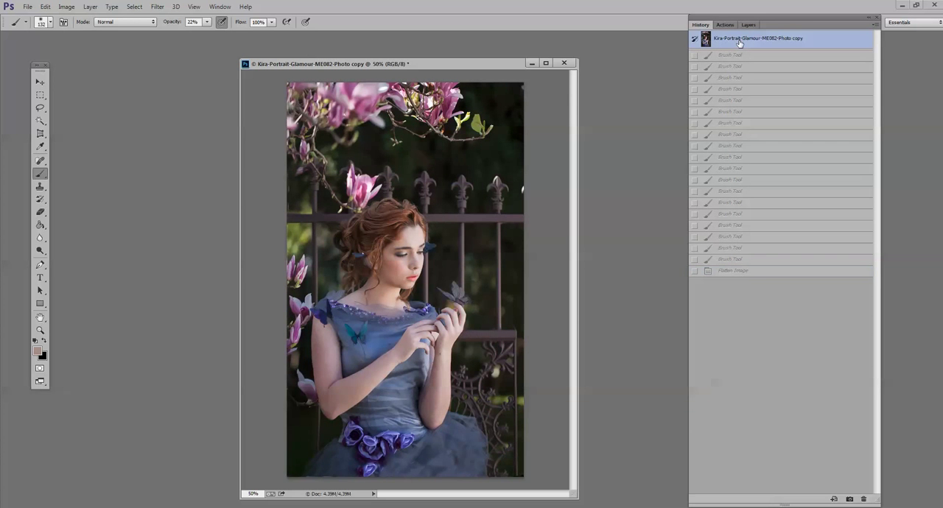
{"action": "left_click", "coordinate": [760, 274]}
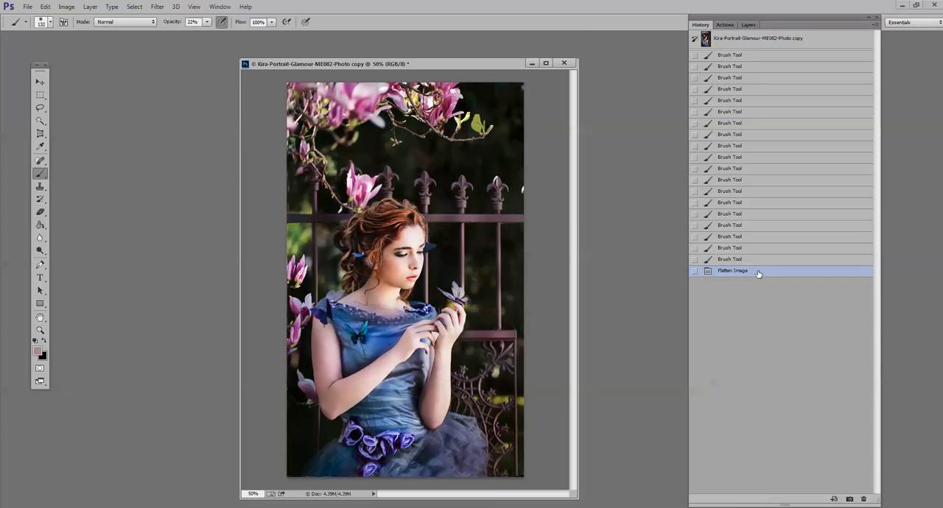
- Move the finished glamour portrait aside and bring Kira-Portrait-Boudoir-AM026-Photo.jpg to the middle of the workspace
{"action": "left_click_drag", "start_coordinate": [505, 68], "coordinate": [828, 113]}
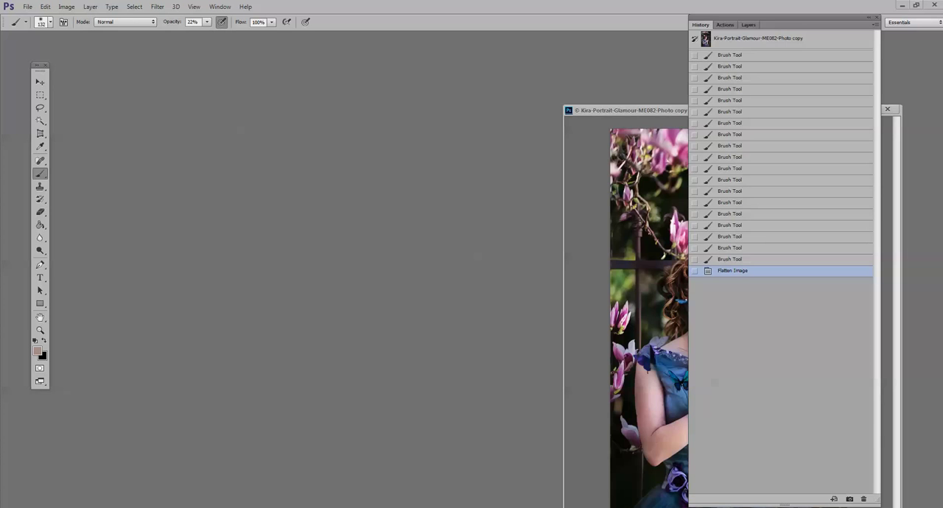
{"action": "left_click", "coordinate": [320, 467]}
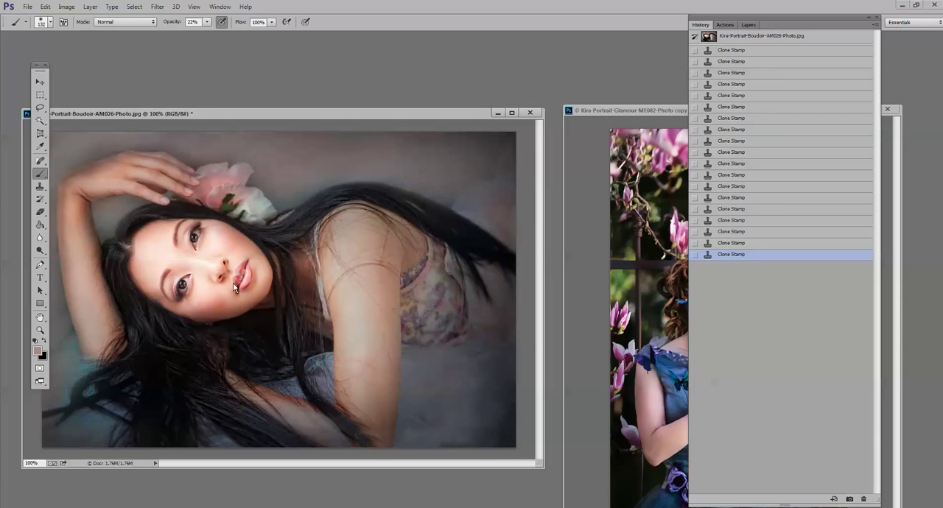
{"action": "left_click_drag", "start_coordinate": [235, 287], "coordinate": [120, 310]}
{"action": "left_click", "coordinate": [370, 306]}
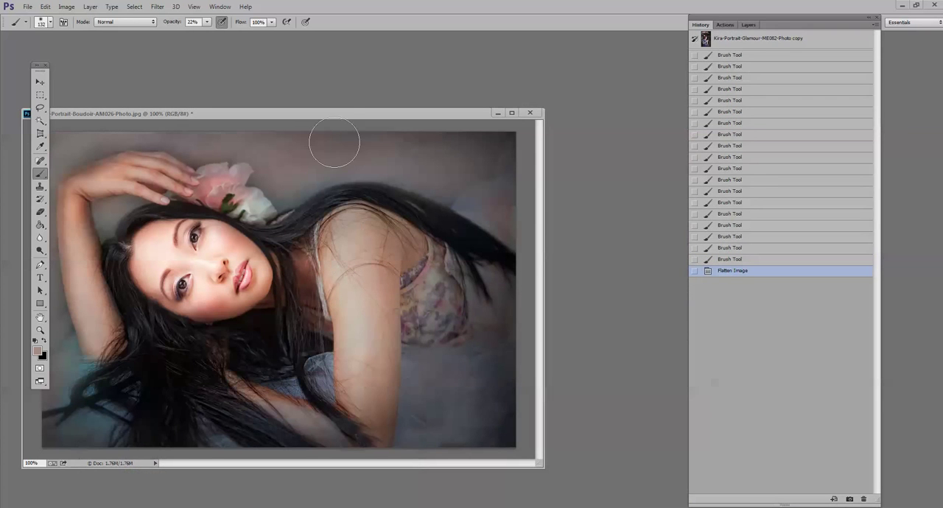
{"action": "left_click_drag", "start_coordinate": [327, 117], "coordinate": [440, 96]}
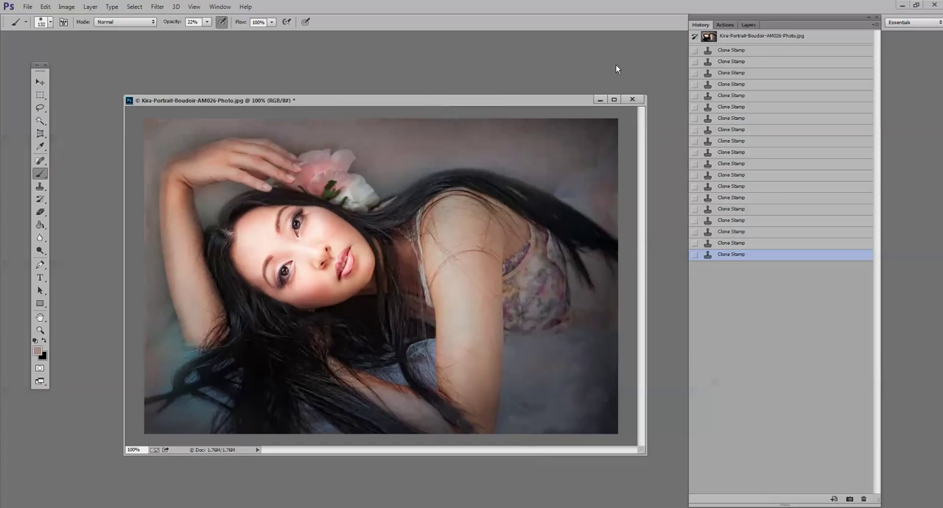
- Run the Secret Ingredient / Magic Touch Glow action on the boudoir portrait, continuing past its message
{"action": "left_click", "coordinate": [727, 26]}
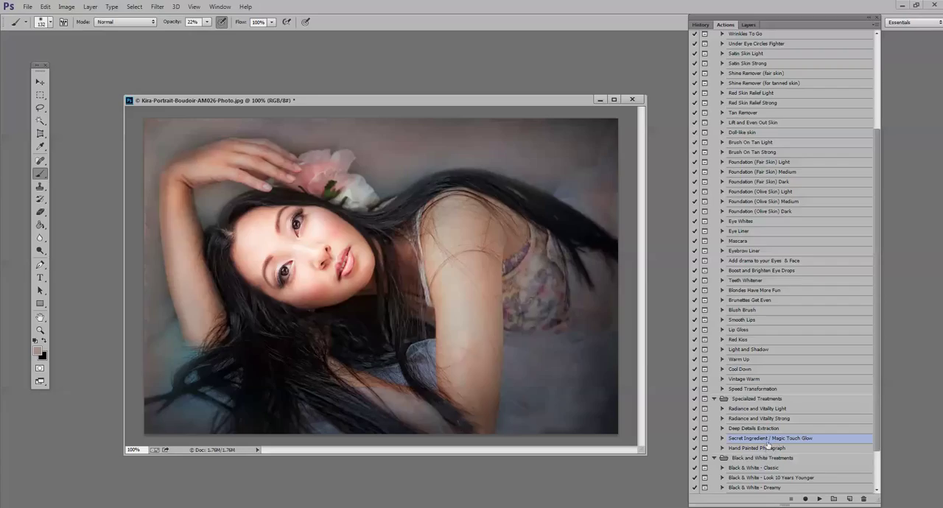
{"action": "left_click", "coordinate": [820, 499]}
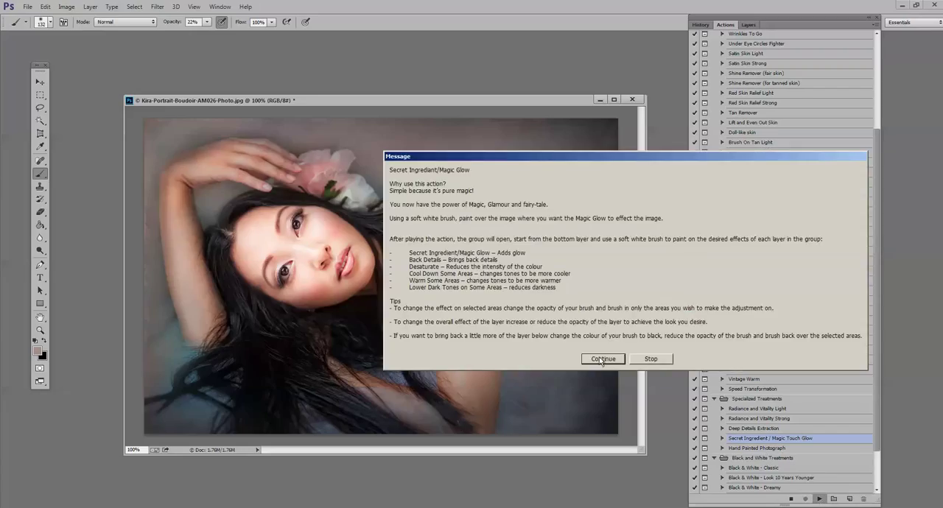
{"action": "left_click", "coordinate": [602, 359]}
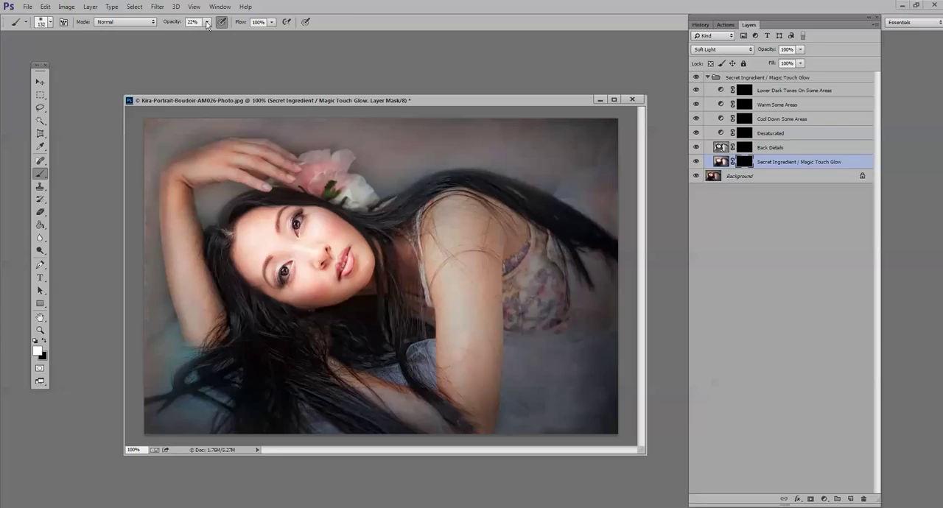
- Paint white on the Secret Ingredient / Magic Touch Glow mask over the face and raised arm, at 60% and 100% brush opacity
{"action": "left_click_drag", "start_coordinate": [207, 24], "coordinate": [227, 35]}
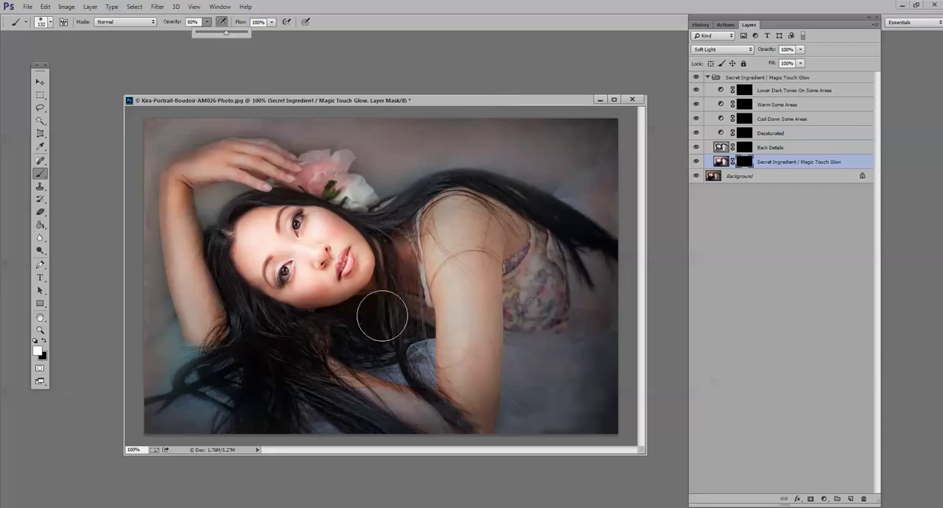
{"action": "left_click", "coordinate": [314, 281]}
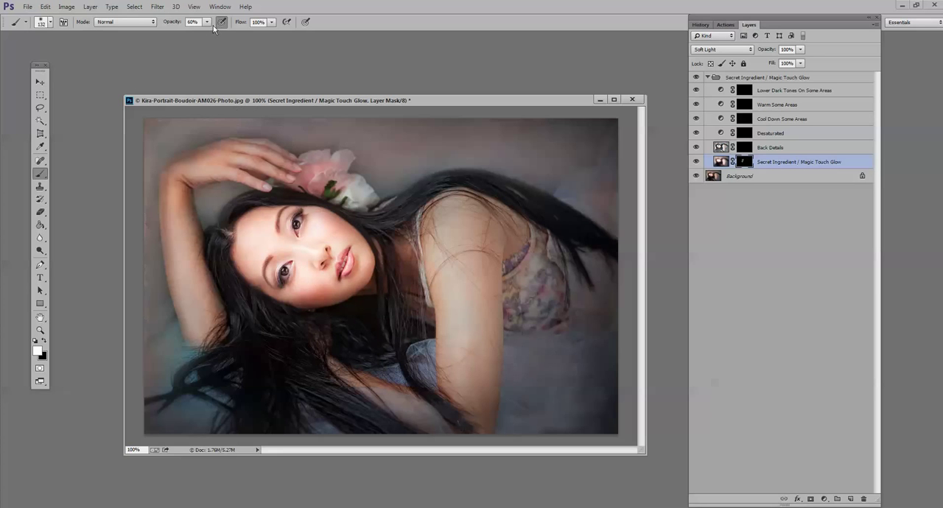
{"action": "left_click_drag", "start_coordinate": [207, 22], "coordinate": [227, 33]}
{"action": "left_click", "coordinate": [255, 247]}
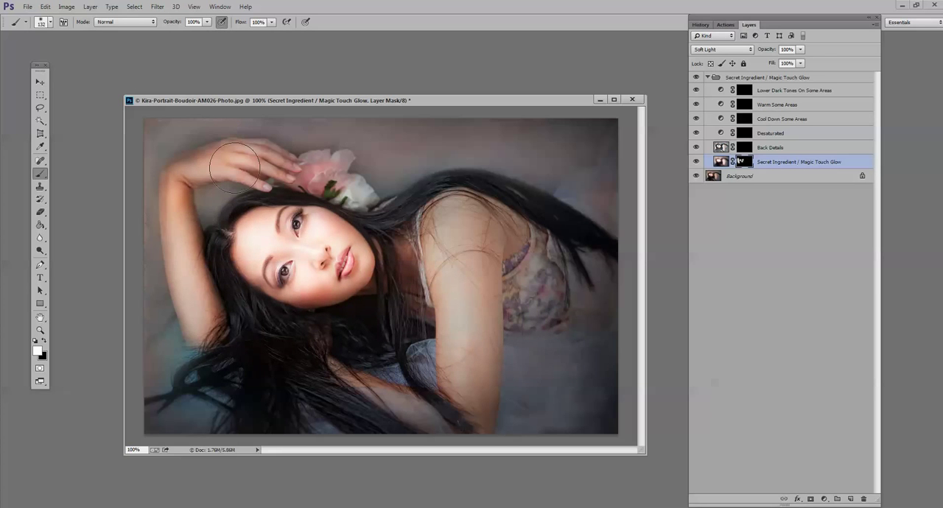
- Extend the glow mask over the shoulder and foreground arm at 100% brush opacity, and over the hair and surroundings at 36%
{"action": "mouse_move", "coordinate": [461, 274]}
{"action": "left_mouse_down"}
{"action": "mouse_move", "coordinate": [413, 389]}
{"action": "mouse_move", "coordinate": [396, 384]}
{"action": "left_mouse_up"}
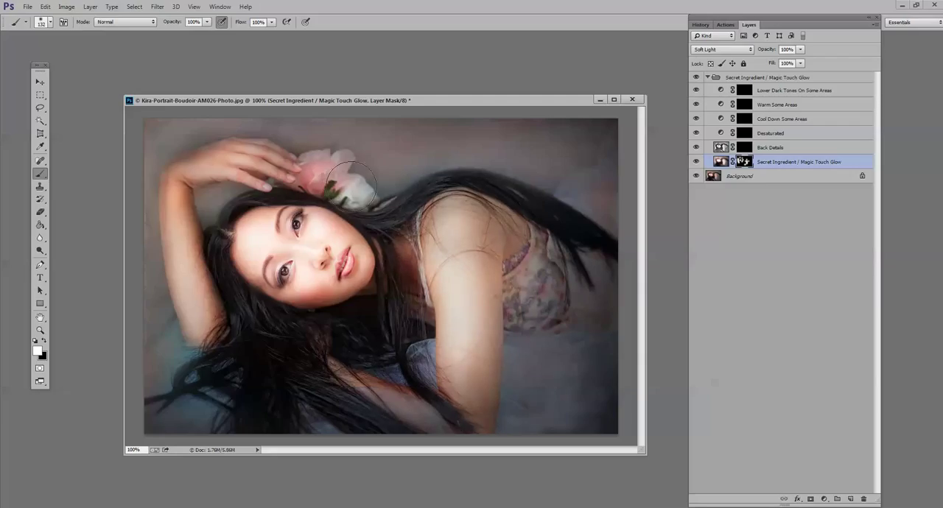
{"action": "left_click", "coordinate": [207, 21]}
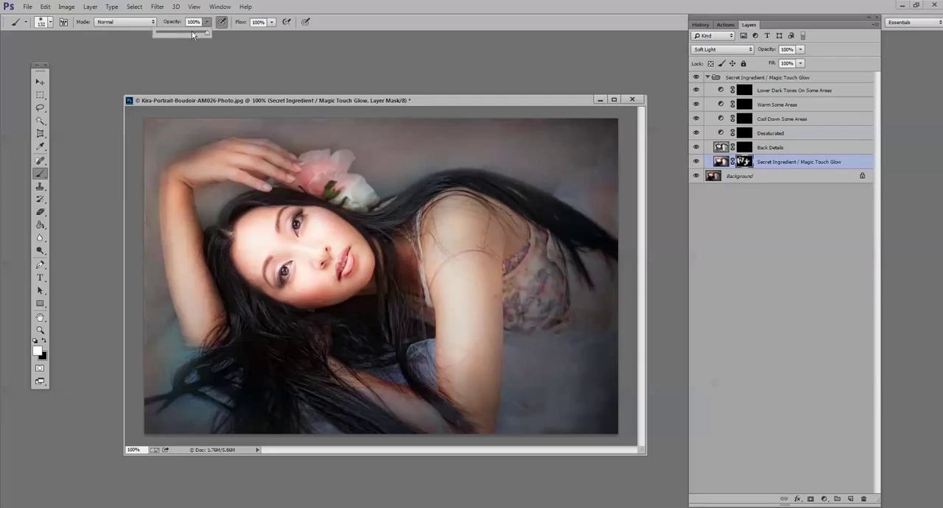
{"action": "left_click_drag", "start_coordinate": [195, 33], "coordinate": [174, 33]}
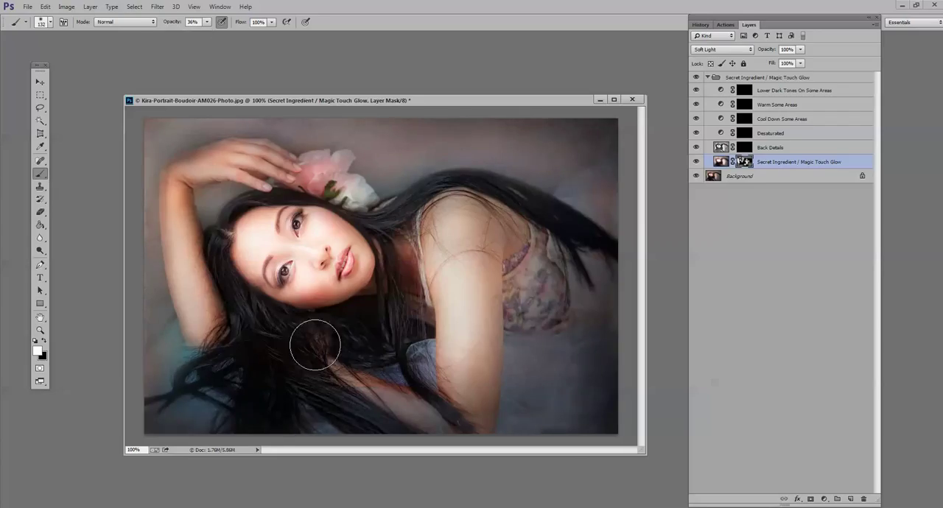
- Set the brush to black at 20% opacity and compare the portrait without and with the Secret Ingredient / Magic Touch Glow layer
{"action": "left_click_drag", "start_coordinate": [207, 25], "coordinate": [199, 31]}
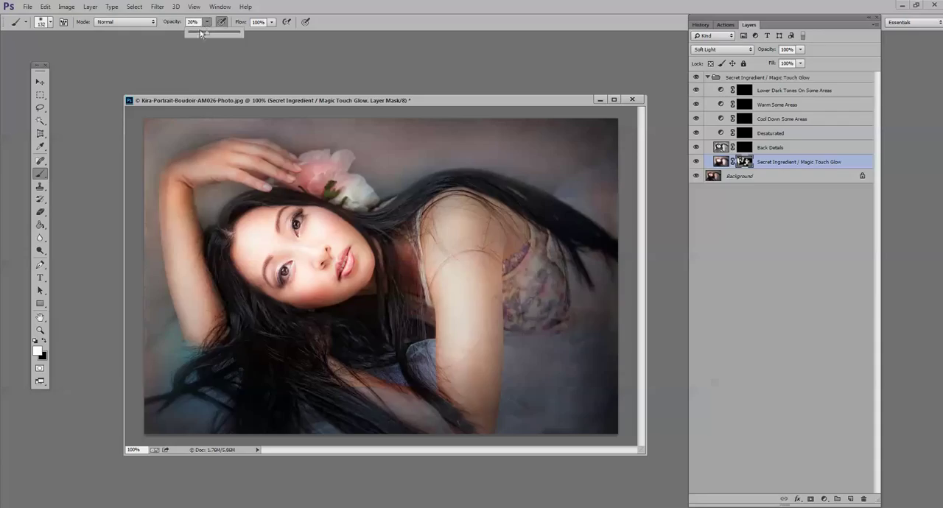
{"action": "left_click", "coordinate": [44, 341]}
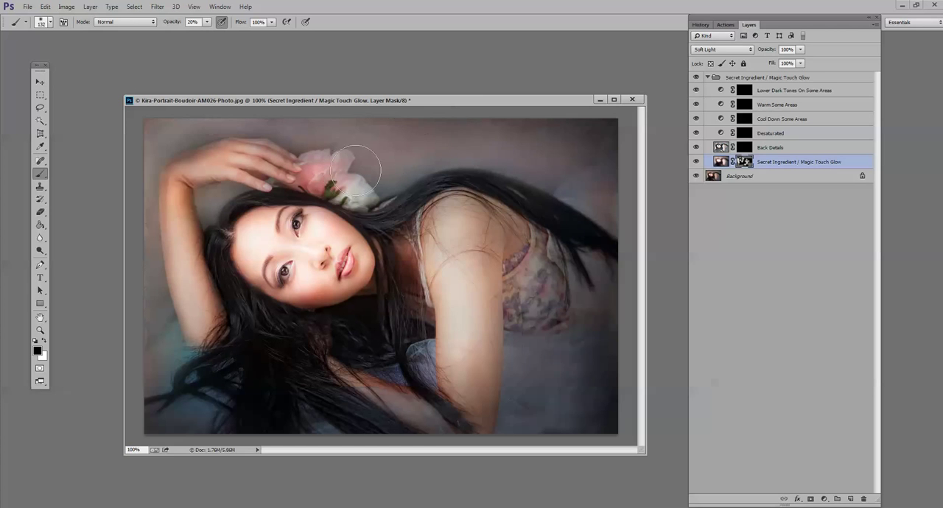
{"action": "left_click", "coordinate": [697, 162]}
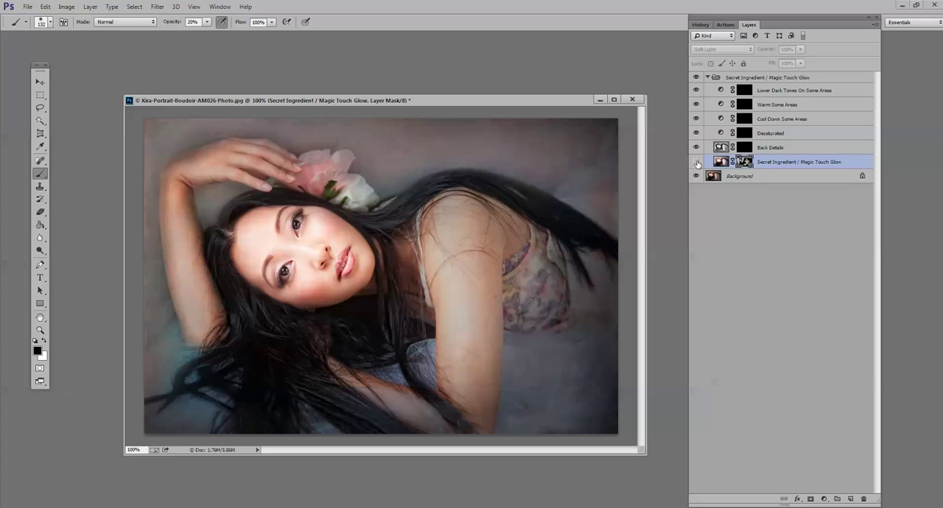
{"action": "left_click", "coordinate": [697, 162]}
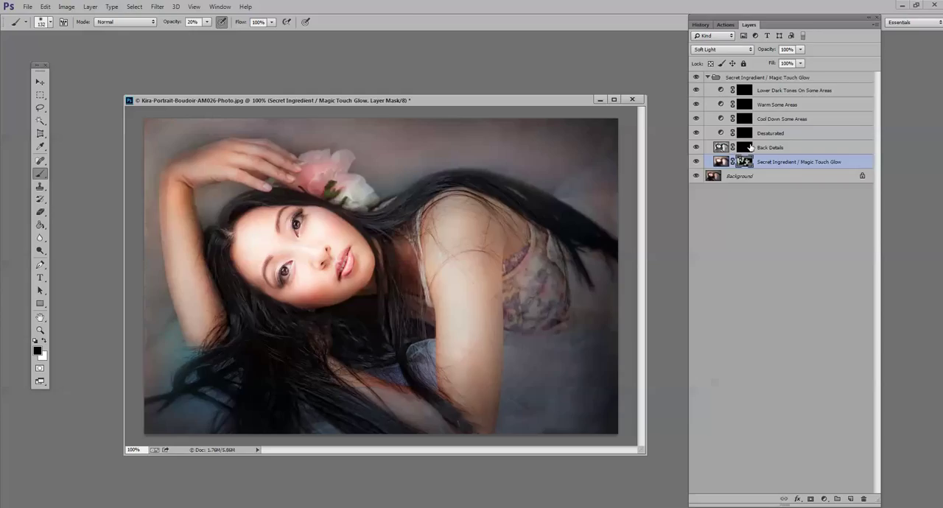
- Paint white over the background on the Back Details mask at 100% brush opacity, and set the layer's opacity to 56%
{"action": "left_click", "coordinate": [749, 147]}
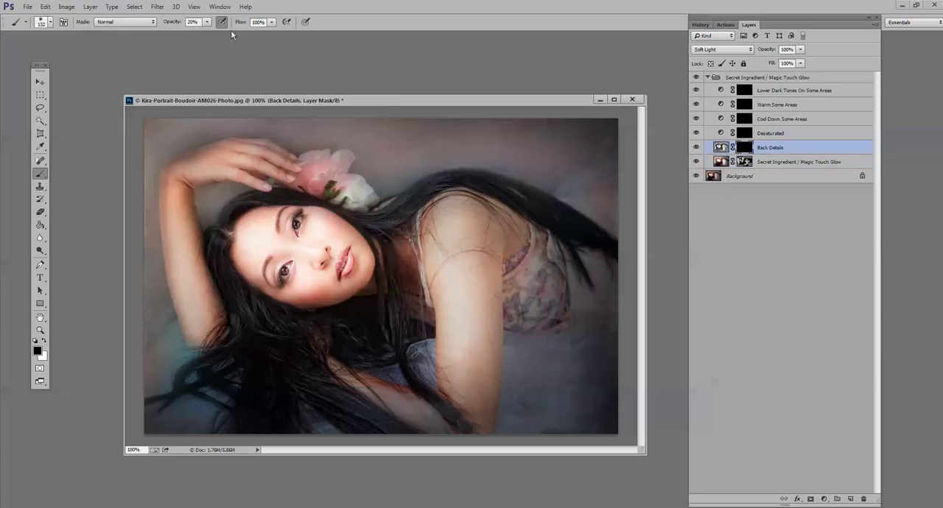
{"action": "left_click", "coordinate": [207, 22]}
{"action": "left_click_drag", "start_coordinate": [208, 33], "coordinate": [248, 32]}
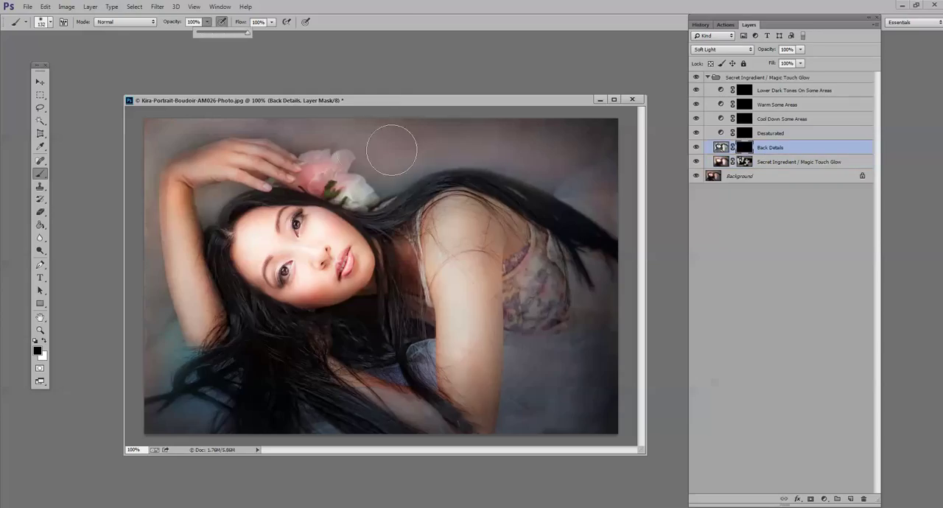
{"action": "left_click", "coordinate": [359, 148]}
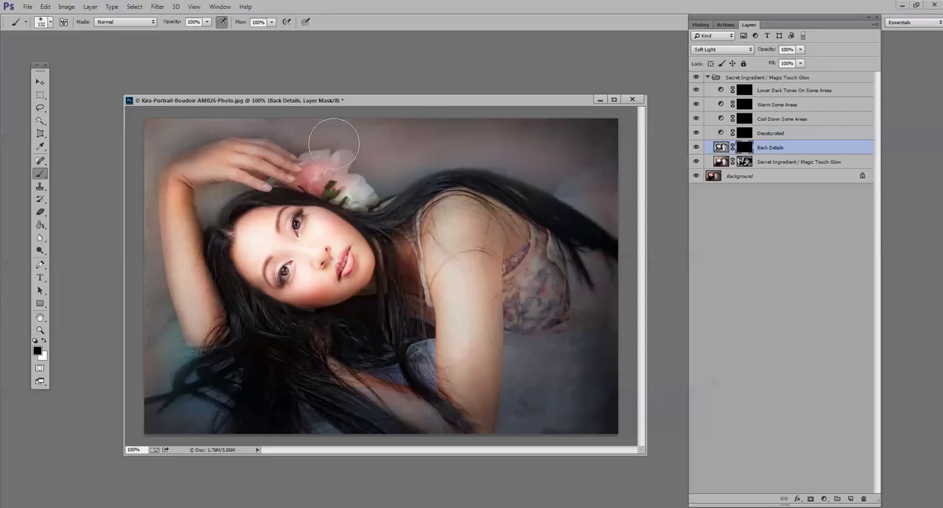
{"action": "left_click", "coordinate": [44, 344]}
{"action": "mouse_move", "coordinate": [362, 146]}
{"action": "left_mouse_down"}
{"action": "mouse_move", "coordinate": [634, 137]}
{"action": "mouse_move", "coordinate": [412, 162]}
{"action": "left_mouse_up"}
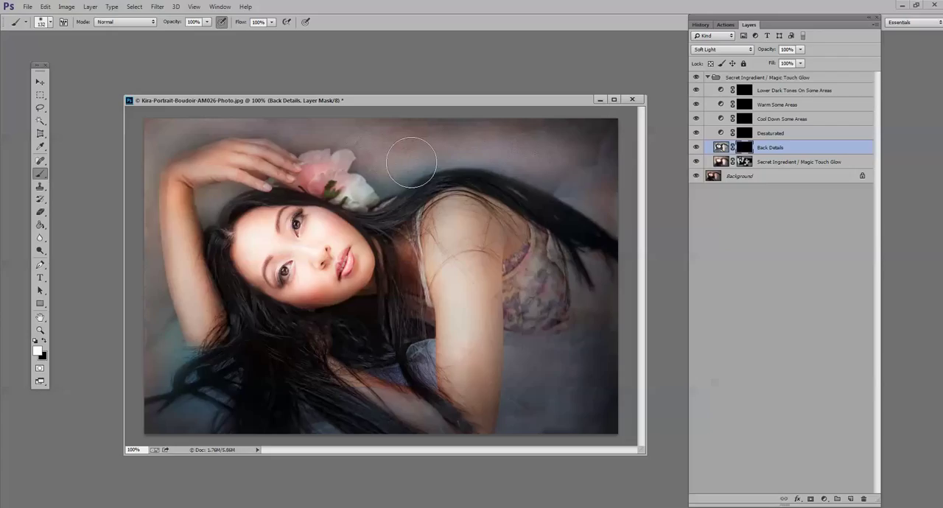
{"action": "left_click_drag", "start_coordinate": [411, 163], "coordinate": [167, 364]}
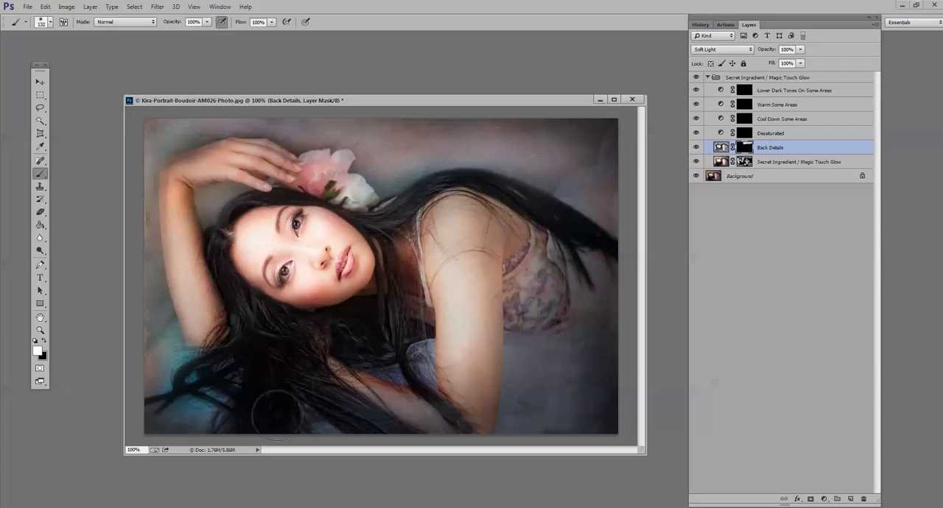
{"action": "mouse_move", "coordinate": [539, 418]}
{"action": "left_mouse_down"}
{"action": "mouse_move", "coordinate": [540, 384]}
{"action": "mouse_move", "coordinate": [585, 389]}
{"action": "mouse_move", "coordinate": [553, 415]}
{"action": "mouse_move", "coordinate": [604, 355]}
{"action": "mouse_move", "coordinate": [588, 284]}
{"action": "mouse_move", "coordinate": [638, 246]}
{"action": "left_mouse_up"}
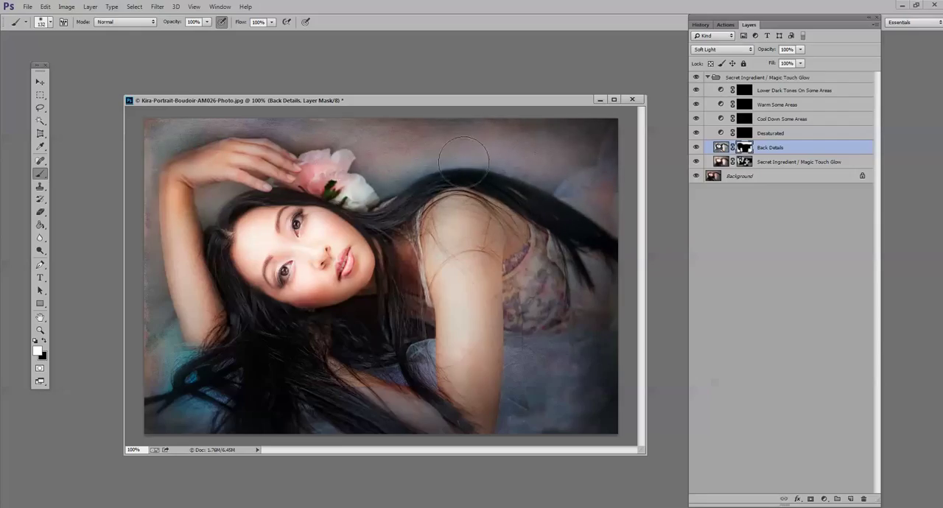
{"action": "left_click_drag", "start_coordinate": [801, 52], "coordinate": [784, 63]}
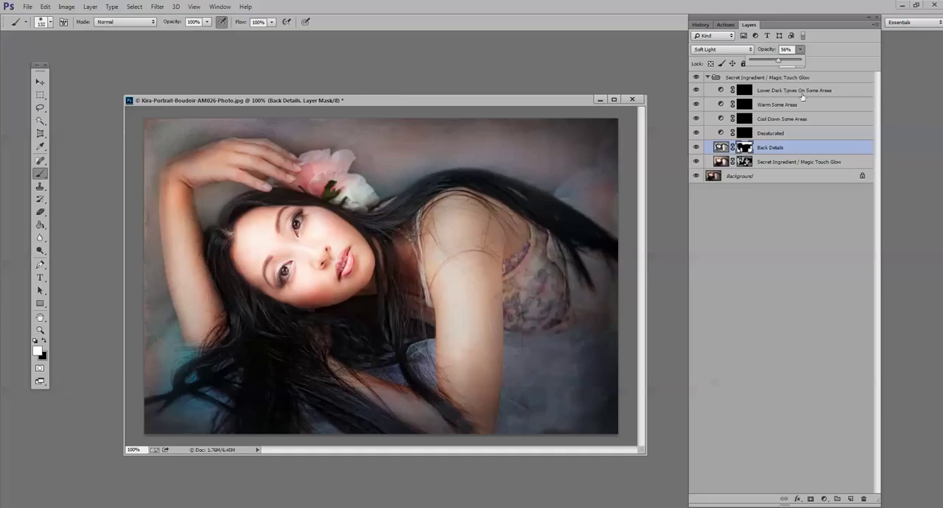
- Paint white on the Lower Dark Tones On Some Areas mask over the hair below the face, around the head and behind the shoulder
{"action": "left_click", "coordinate": [745, 91]}
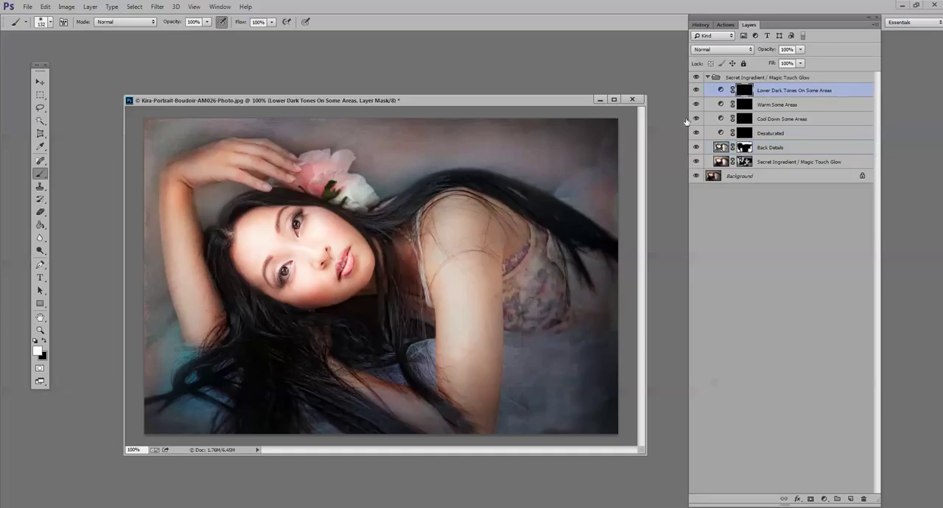
{"action": "mouse_move", "coordinate": [268, 355]}
{"action": "left_mouse_down"}
{"action": "mouse_move", "coordinate": [255, 420]}
{"action": "mouse_move", "coordinate": [259, 330]}
{"action": "mouse_move", "coordinate": [283, 369]}
{"action": "left_mouse_up"}
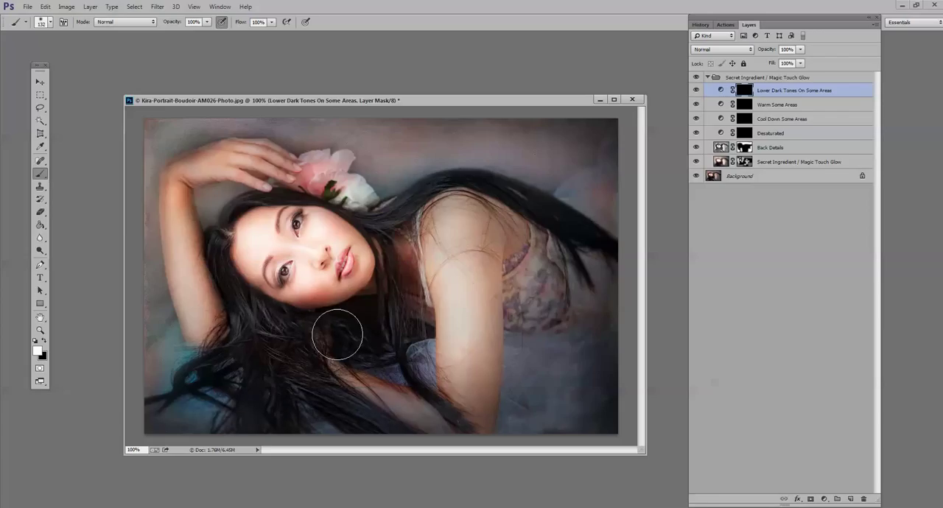
{"action": "left_click_drag", "start_coordinate": [338, 335], "coordinate": [362, 338]}
{"action": "left_click", "coordinate": [402, 202]}
{"action": "left_click_drag", "start_coordinate": [299, 193], "coordinate": [261, 187]}
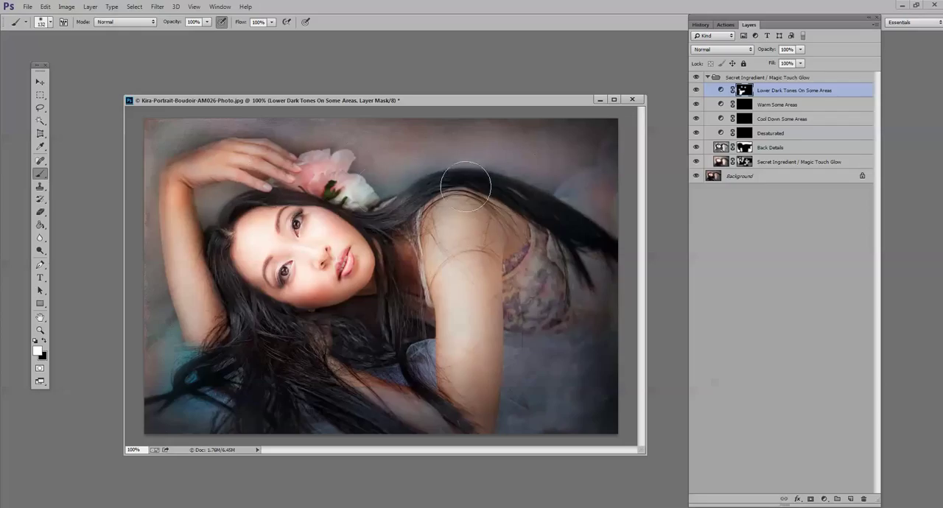
{"action": "mouse_move", "coordinate": [465, 187]}
{"action": "left_mouse_down"}
{"action": "mouse_move", "coordinate": [502, 191]}
{"action": "mouse_move", "coordinate": [596, 226]}
{"action": "left_mouse_up"}
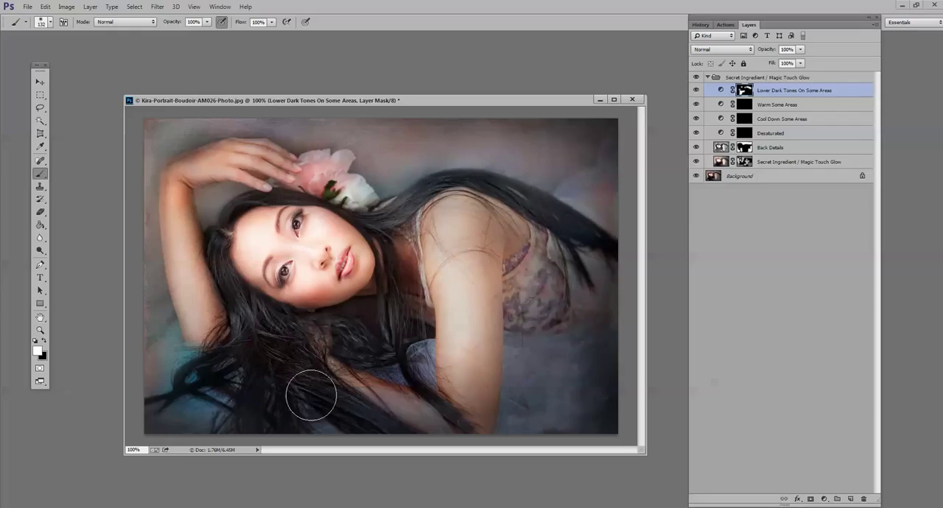
{"action": "mouse_move", "coordinate": [252, 322]}
{"action": "left_mouse_down"}
{"action": "mouse_move", "coordinate": [322, 391]}
{"action": "mouse_move", "coordinate": [227, 279]}
{"action": "mouse_move", "coordinate": [262, 391]}
{"action": "left_mouse_up"}
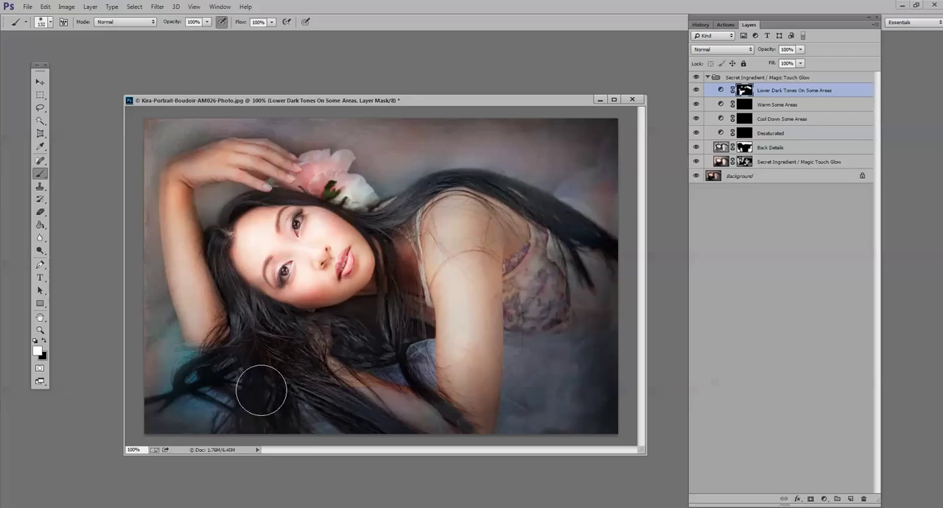
{"action": "left_click_drag", "start_coordinate": [574, 318], "coordinate": [577, 302]}
- Paint white on the Cool Down Some Areas mask over the background around the woman and the gap between the raised arm and hair
{"action": "left_click", "coordinate": [752, 123]}
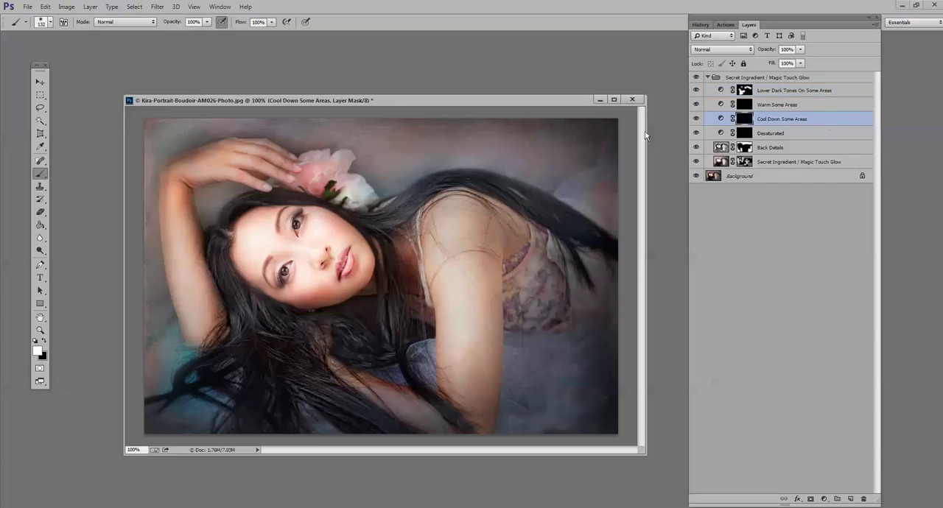
{"action": "left_click_drag", "start_coordinate": [404, 138], "coordinate": [126, 363]}
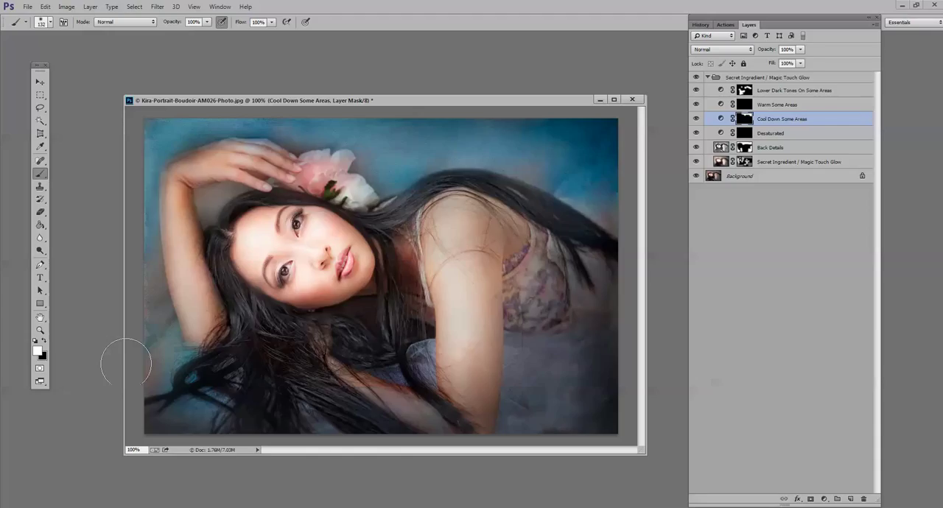
{"action": "mouse_move", "coordinate": [126, 363]}
{"action": "left_mouse_down"}
{"action": "mouse_move", "coordinate": [157, 362]}
{"action": "mouse_move", "coordinate": [112, 383]}
{"action": "mouse_move", "coordinate": [180, 425]}
{"action": "left_mouse_up"}
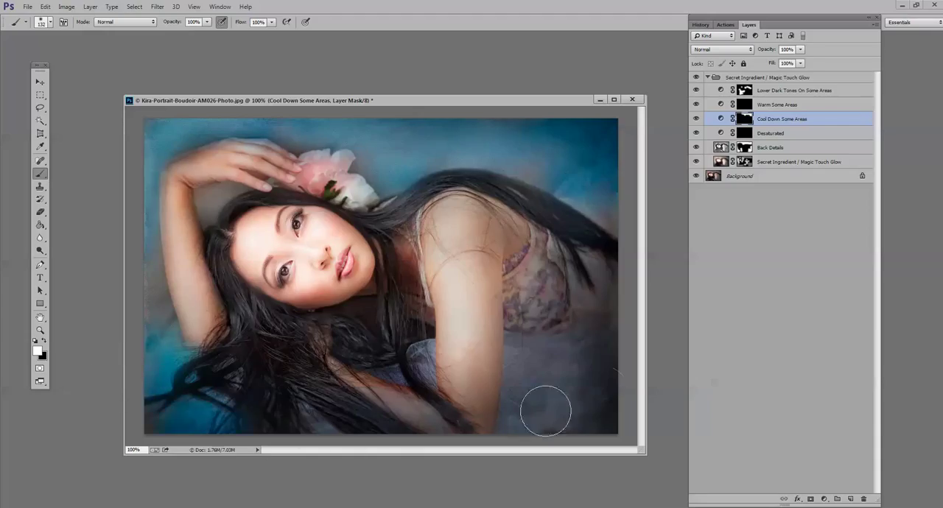
{"action": "mouse_move", "coordinate": [544, 406]}
{"action": "left_mouse_down"}
{"action": "mouse_move", "coordinate": [603, 392]}
{"action": "mouse_move", "coordinate": [535, 380]}
{"action": "mouse_move", "coordinate": [512, 337]}
{"action": "mouse_move", "coordinate": [574, 342]}
{"action": "left_mouse_up"}
{"action": "left_click_drag", "start_coordinate": [618, 390], "coordinate": [608, 408]}
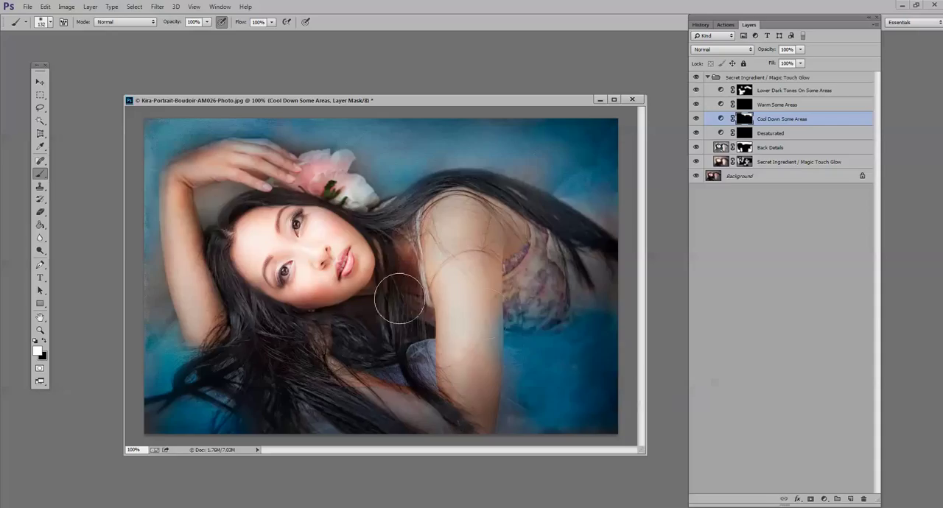
{"action": "left_click_drag", "start_coordinate": [231, 196], "coordinate": [212, 194]}
- Fill in the remaining background edges on the Cool Down Some Areas mask with an 85 px brush, and set the layer's opacity to 28%
{"action": "left_click", "coordinate": [49, 23]}
{"action": "left_click_drag", "start_coordinate": [88, 54], "coordinate": [79, 54]}
{"action": "key", "text": "Return"}
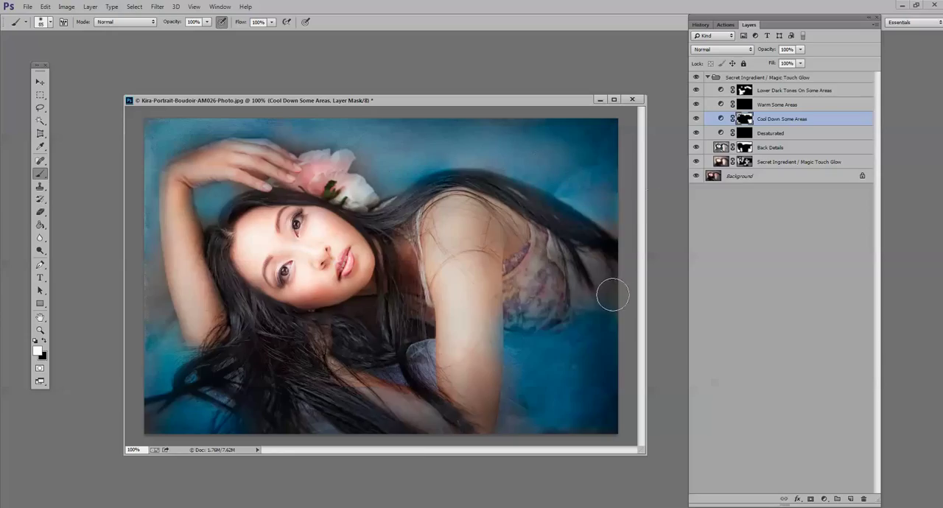
{"action": "left_click_drag", "start_coordinate": [157, 362], "coordinate": [153, 294]}
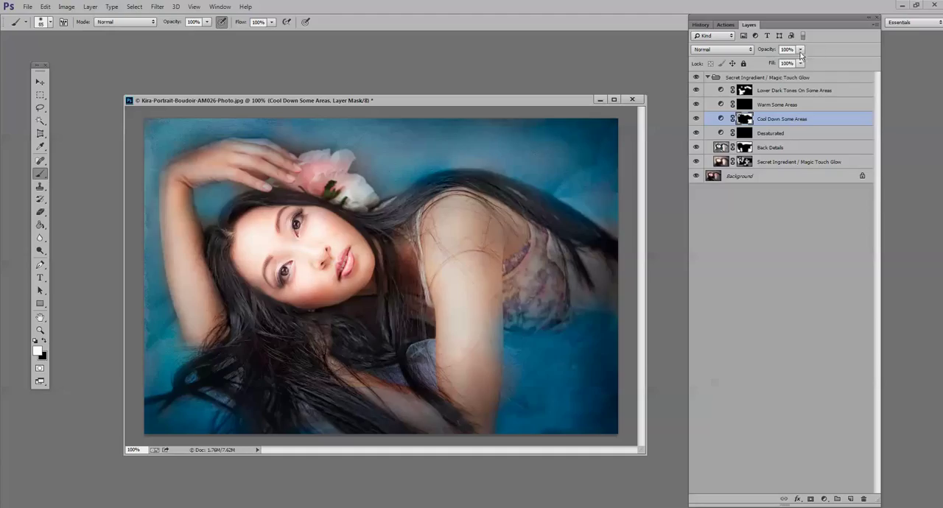
{"action": "left_click_drag", "start_coordinate": [801, 50], "coordinate": [766, 62]}
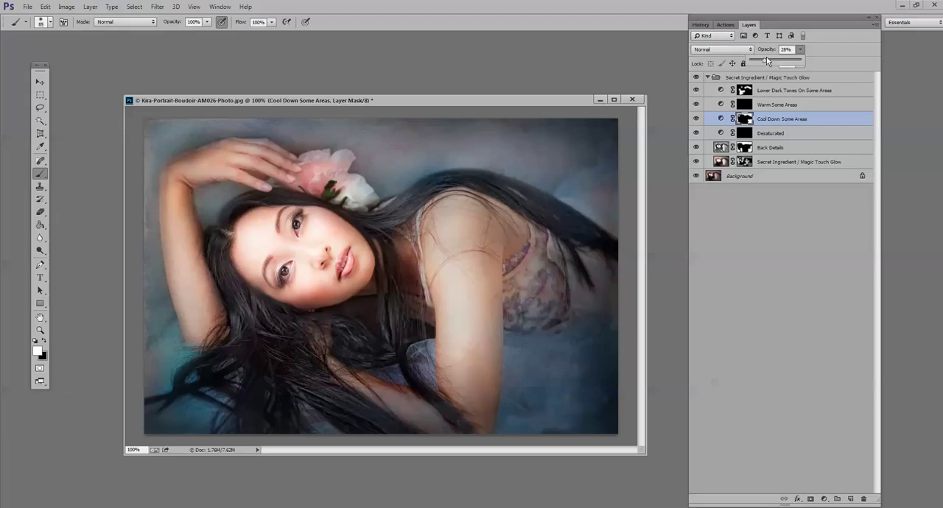
{"action": "left_click", "coordinate": [707, 78]}
{"action": "left_click", "coordinate": [708, 78]}
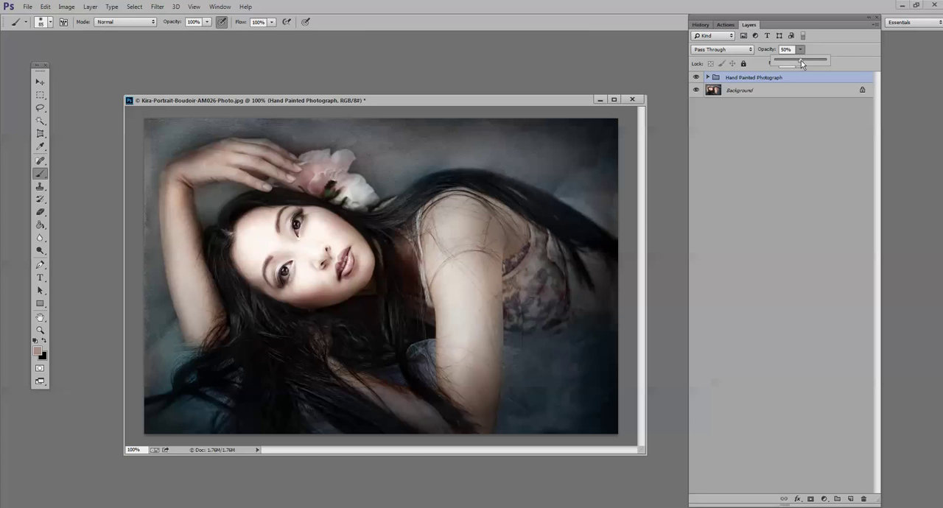
- Adjust the Hand Painted Photograph group's opacity, trying 22% and 26% before setting it to 51%
{"action": "left_click_drag", "start_coordinate": [802, 64], "coordinate": [815, 63]}
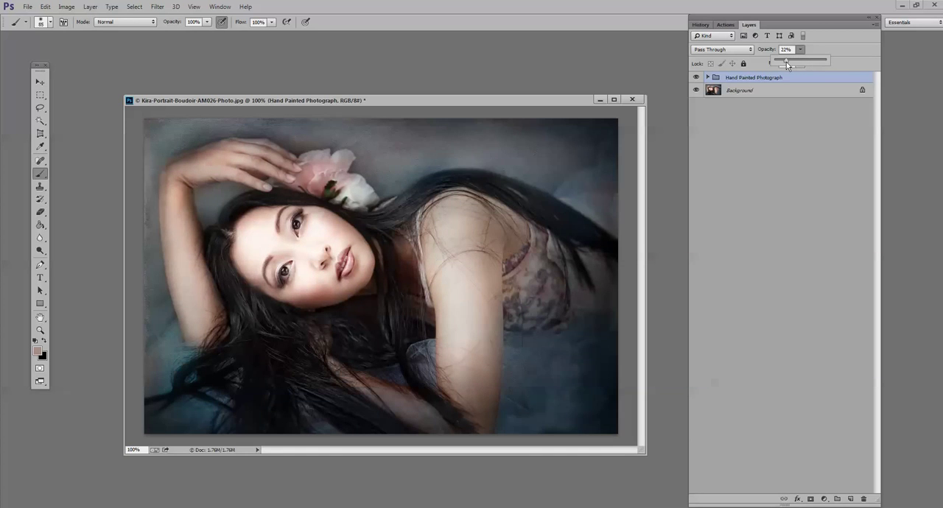
{"action": "left_click_drag", "start_coordinate": [787, 64], "coordinate": [789, 63]}
{"action": "left_click", "coordinate": [726, 25]}
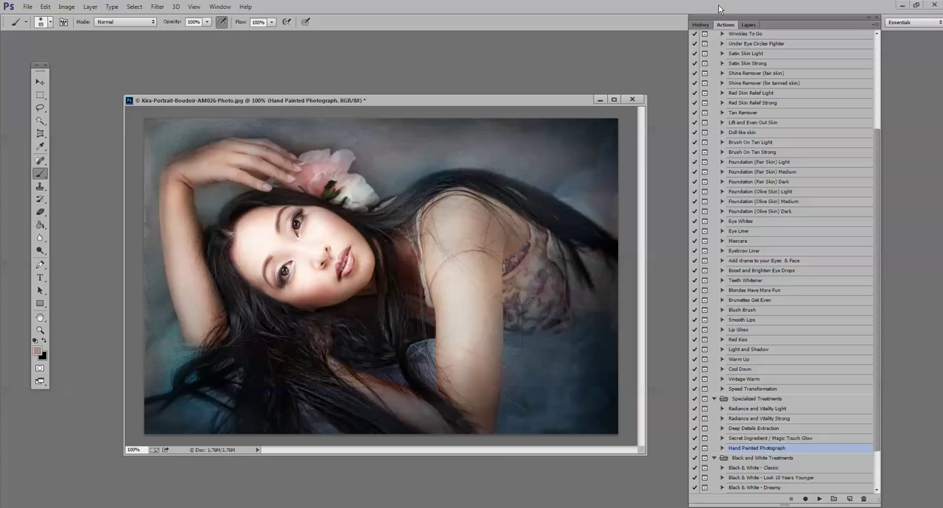
{"action": "left_click", "coordinate": [748, 25]}
{"action": "left_click", "coordinate": [800, 50]}
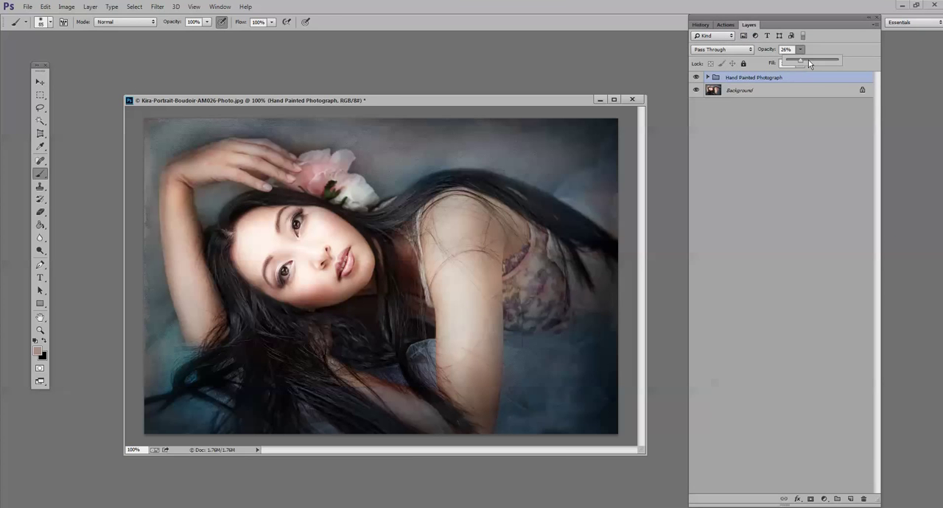
{"action": "left_click", "coordinate": [808, 61]}
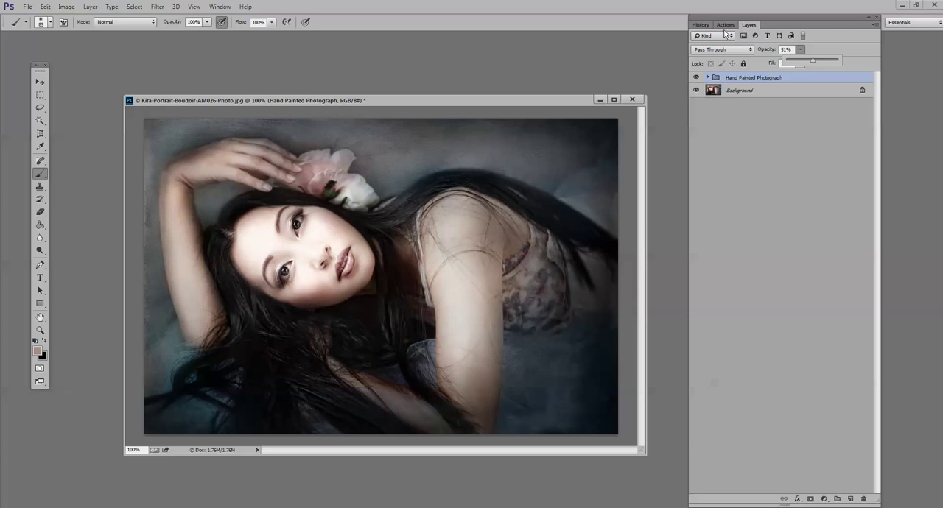
- Run the Vintage Warm action on the boudoir portrait, continuing past its message
{"action": "left_click", "coordinate": [727, 26]}
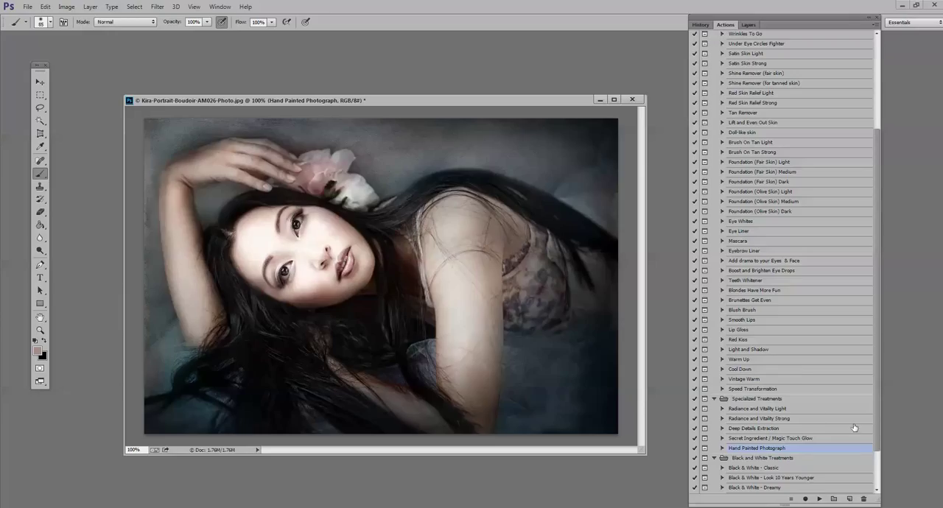
{"action": "left_click", "coordinate": [753, 383]}
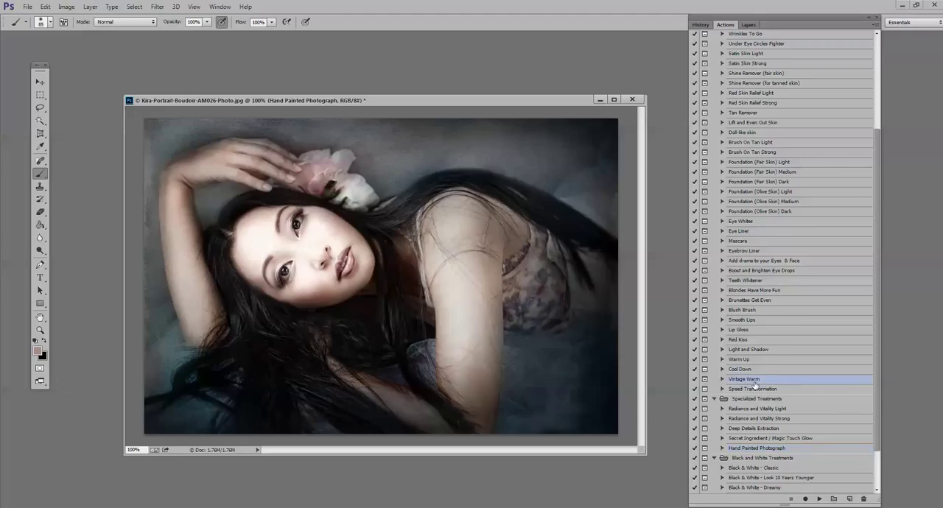
{"action": "left_click", "coordinate": [819, 500]}
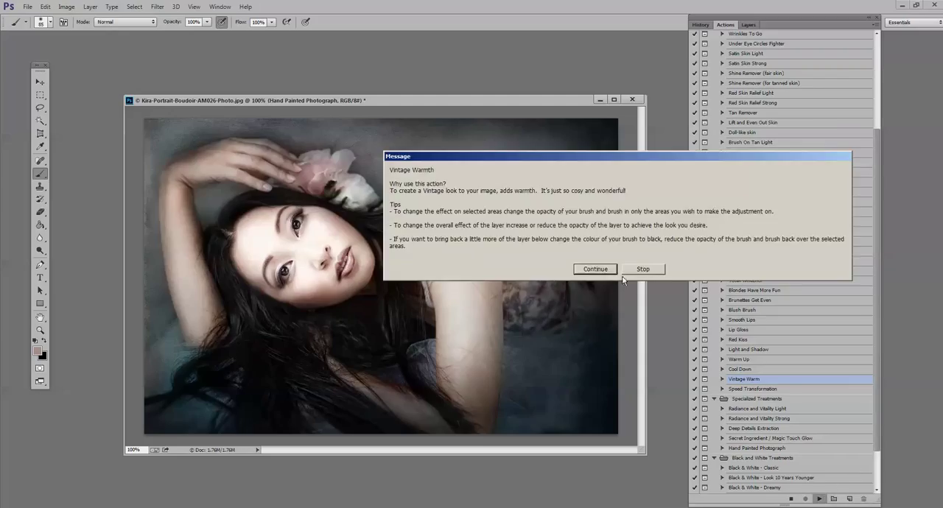
{"action": "left_click", "coordinate": [602, 270]}
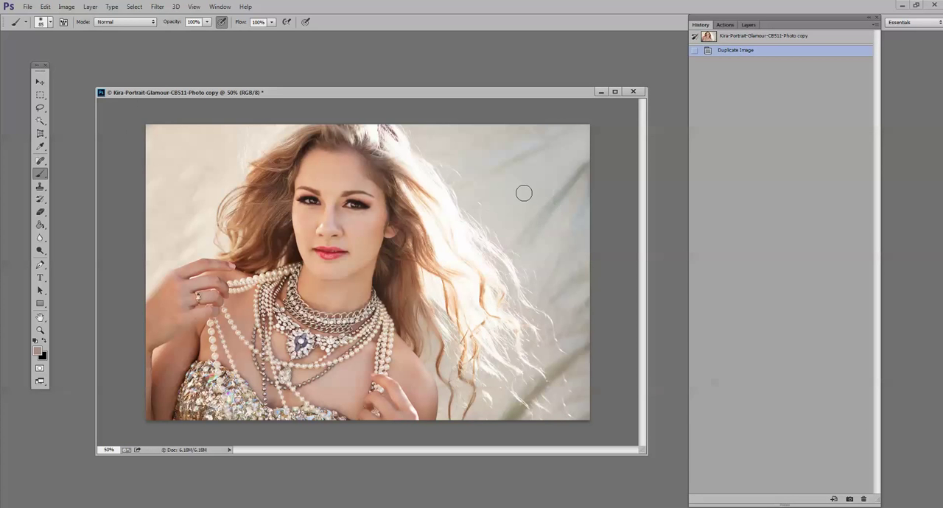
- Run the Secret Ingredient / Magic Touch Glow action on the Kira-Portrait-Glamour-CB511-Photo copy
{"action": "left_click", "coordinate": [724, 25]}
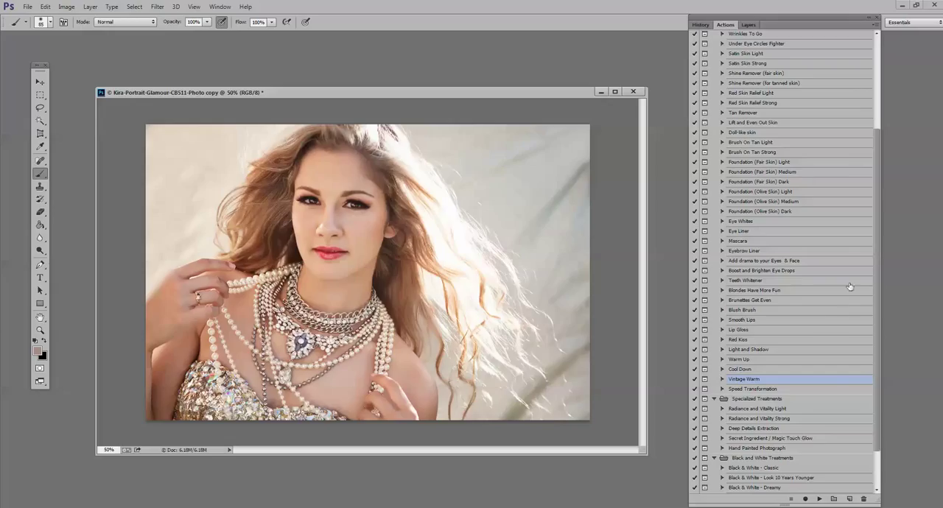
{"action": "left_click", "coordinate": [771, 440]}
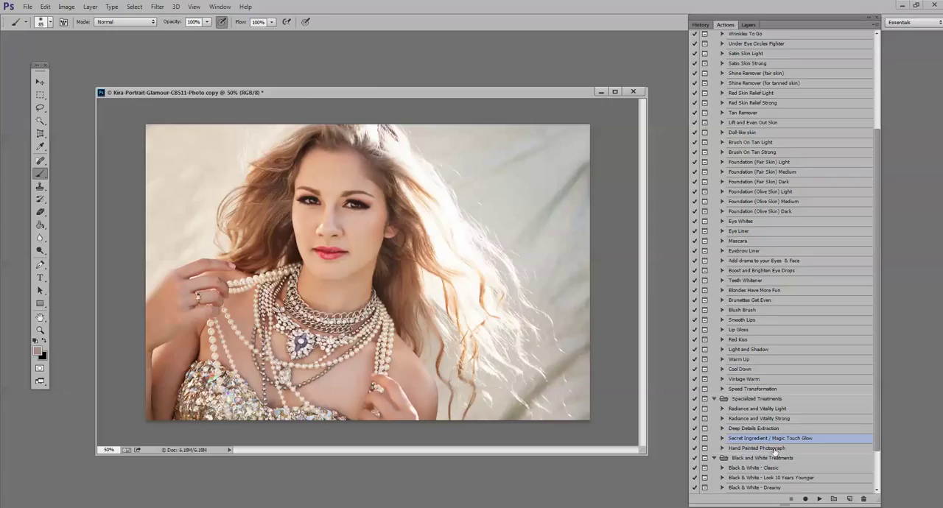
{"action": "left_click", "coordinate": [819, 499]}
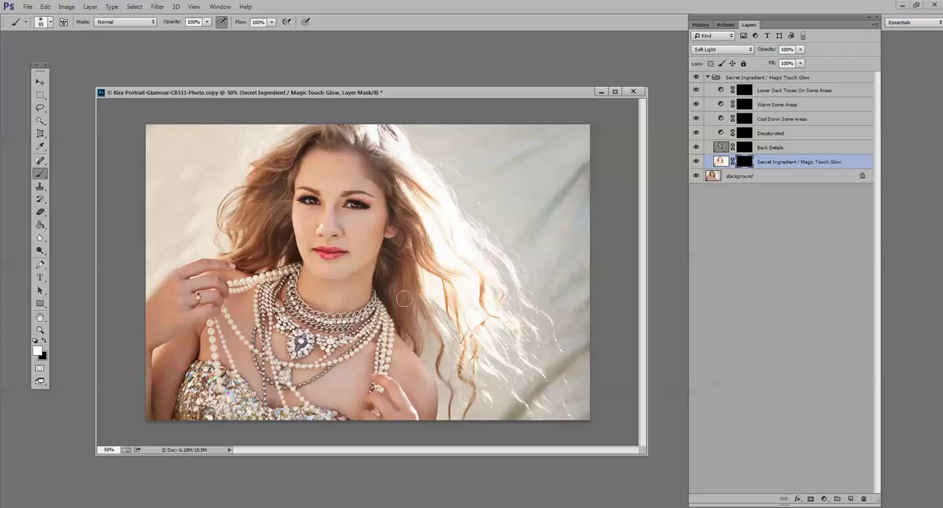
- Paint the background and hair into the Secret Ingredient / Magic Touch Glow mask with a 195 px white brush at 100% opacity
{"action": "left_click", "coordinate": [44, 24]}
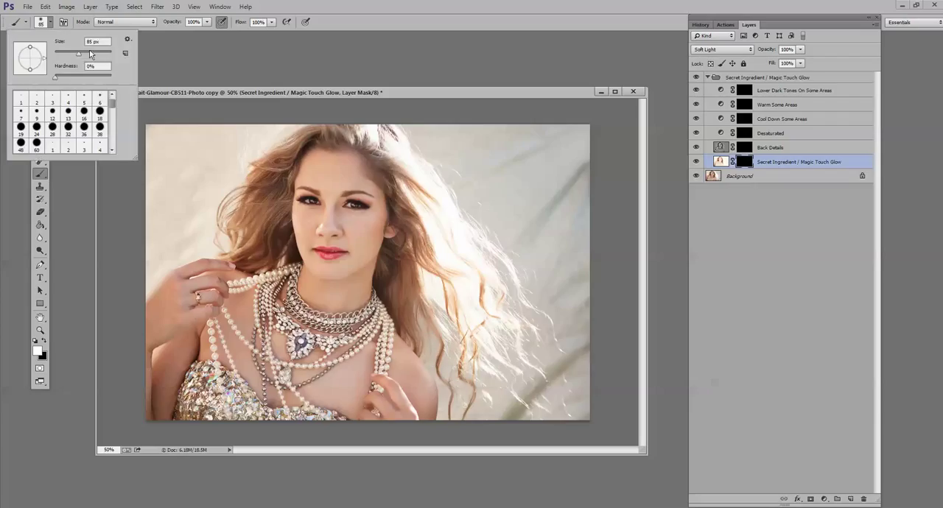
{"action": "left_click_drag", "start_coordinate": [91, 53], "coordinate": [96, 54]}
{"action": "mouse_move", "coordinate": [212, 197]}
{"action": "left_mouse_down"}
{"action": "mouse_move", "coordinate": [230, 213]}
{"action": "mouse_move", "coordinate": [241, 187]}
{"action": "left_mouse_up"}
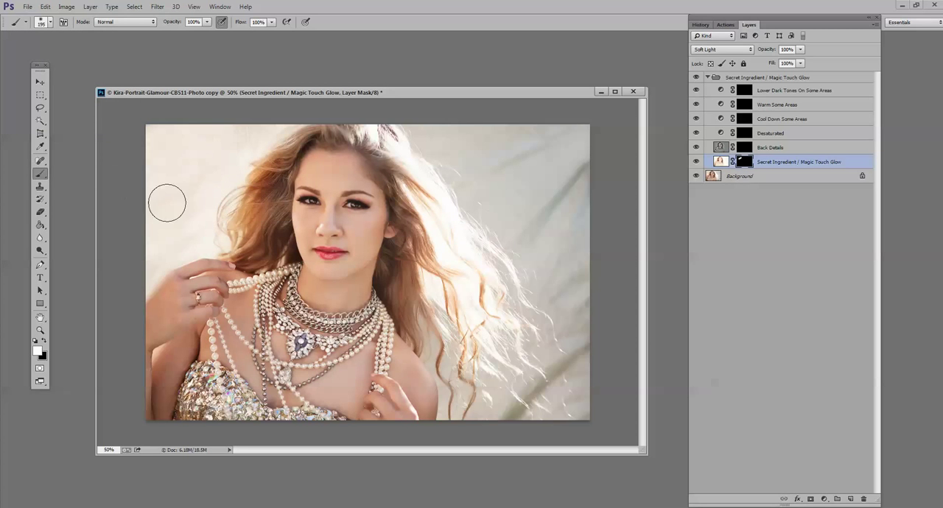
{"action": "mouse_move", "coordinate": [414, 152]}
{"action": "left_mouse_down"}
{"action": "mouse_move", "coordinate": [528, 266]}
{"action": "mouse_move", "coordinate": [562, 283]}
{"action": "mouse_move", "coordinate": [445, 178]}
{"action": "mouse_move", "coordinate": [453, 138]}
{"action": "mouse_move", "coordinate": [401, 119]}
{"action": "mouse_move", "coordinate": [494, 225]}
{"action": "mouse_move", "coordinate": [612, 245]}
{"action": "mouse_move", "coordinate": [562, 213]}
{"action": "mouse_move", "coordinate": [546, 283]}
{"action": "mouse_move", "coordinate": [588, 333]}
{"action": "mouse_move", "coordinate": [523, 407]}
{"action": "mouse_move", "coordinate": [503, 377]}
{"action": "mouse_move", "coordinate": [513, 369]}
{"action": "mouse_move", "coordinate": [466, 375]}
{"action": "mouse_move", "coordinate": [437, 433]}
{"action": "mouse_move", "coordinate": [403, 329]}
{"action": "mouse_move", "coordinate": [427, 411]}
{"action": "mouse_move", "coordinate": [421, 451]}
{"action": "mouse_move", "coordinate": [439, 370]}
{"action": "mouse_move", "coordinate": [422, 354]}
{"action": "mouse_move", "coordinate": [427, 413]}
{"action": "mouse_move", "coordinate": [435, 386]}
{"action": "mouse_move", "coordinate": [391, 364]}
{"action": "mouse_move", "coordinate": [372, 282]}
{"action": "mouse_move", "coordinate": [320, 350]}
{"action": "mouse_move", "coordinate": [340, 356]}
{"action": "mouse_move", "coordinate": [237, 308]}
{"action": "mouse_move", "coordinate": [213, 240]}
{"action": "left_mouse_up"}
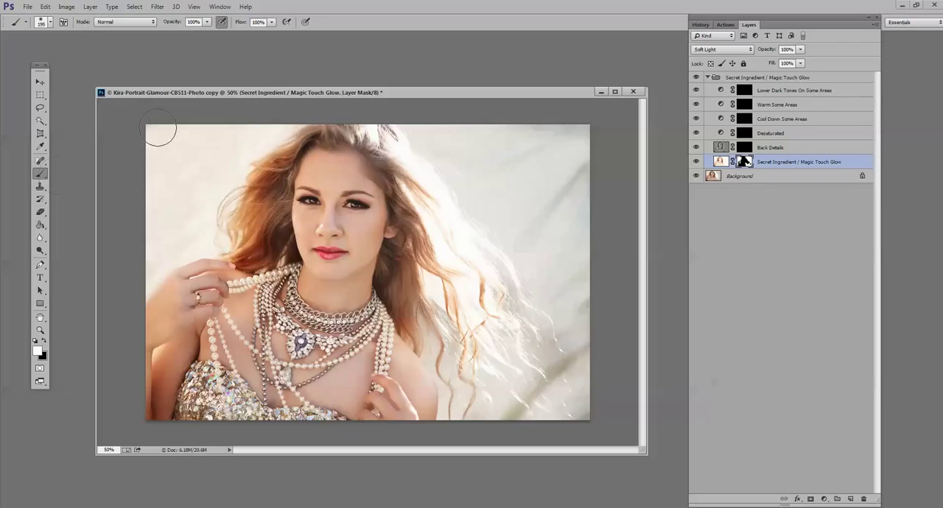
{"action": "mouse_move", "coordinate": [383, 146]}
{"action": "left_mouse_down"}
{"action": "mouse_move", "coordinate": [451, 141]}
{"action": "mouse_move", "coordinate": [437, 142]}
{"action": "left_mouse_up"}
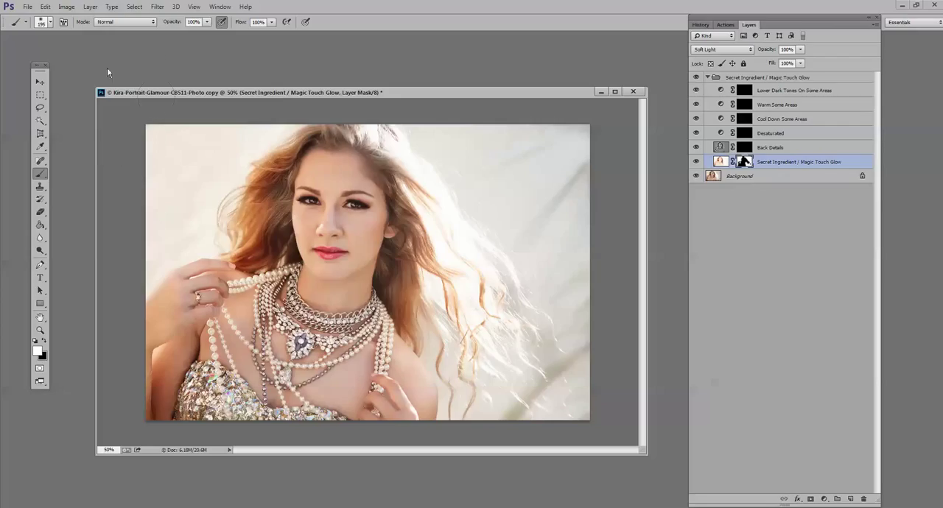
- Paint the glow lightly over the face and skin on the Secret Ingredient / Magic Touch Glow mask at 30% brush opacity
{"action": "left_click", "coordinate": [208, 22]}
{"action": "left_click_drag", "start_coordinate": [206, 33], "coordinate": [172, 33]}
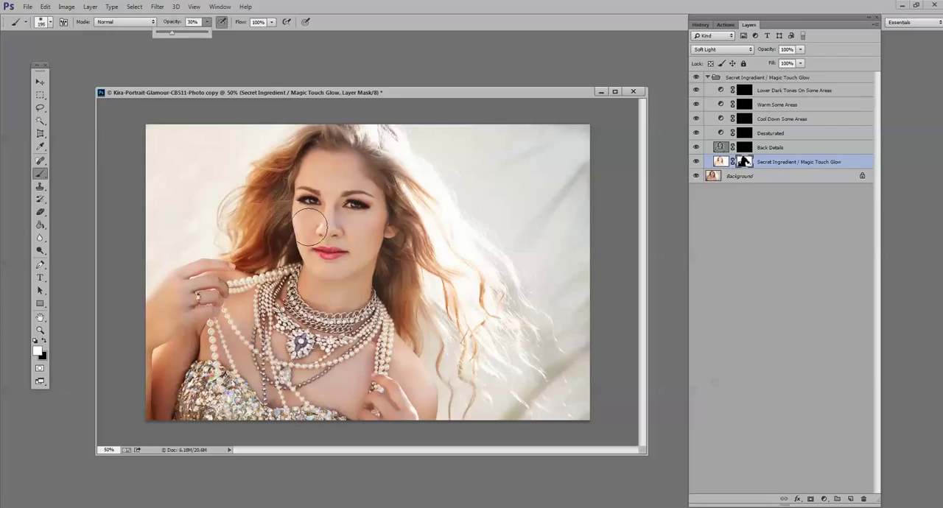
{"action": "mouse_move", "coordinate": [309, 227]}
{"action": "left_mouse_down"}
{"action": "mouse_move", "coordinate": [323, 267]}
{"action": "mouse_move", "coordinate": [328, 174]}
{"action": "mouse_move", "coordinate": [316, 170]}
{"action": "mouse_move", "coordinate": [360, 168]}
{"action": "left_mouse_up"}
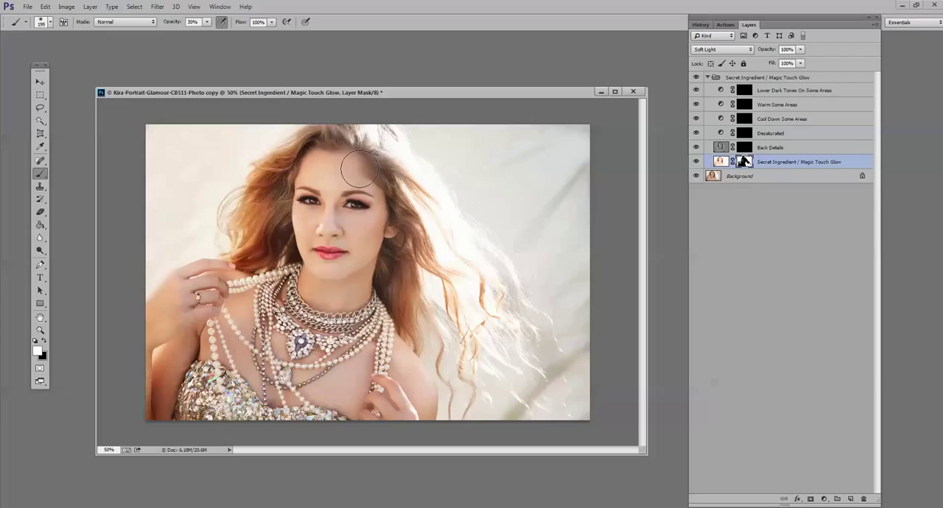
{"action": "mouse_move", "coordinate": [360, 169]}
{"action": "left_mouse_down"}
{"action": "mouse_move", "coordinate": [374, 335]}
{"action": "mouse_move", "coordinate": [365, 375]}
{"action": "mouse_move", "coordinate": [311, 385]}
{"action": "mouse_move", "coordinate": [300, 359]}
{"action": "mouse_move", "coordinate": [317, 345]}
{"action": "mouse_move", "coordinate": [285, 338]}
{"action": "mouse_move", "coordinate": [247, 296]}
{"action": "mouse_move", "coordinate": [238, 331]}
{"action": "mouse_move", "coordinate": [260, 362]}
{"action": "mouse_move", "coordinate": [243, 348]}
{"action": "mouse_move", "coordinate": [257, 387]}
{"action": "mouse_move", "coordinate": [276, 391]}
{"action": "mouse_move", "coordinate": [223, 392]}
{"action": "mouse_move", "coordinate": [258, 361]}
{"action": "mouse_move", "coordinate": [309, 275]}
{"action": "mouse_move", "coordinate": [316, 216]}
{"action": "mouse_move", "coordinate": [328, 215]}
{"action": "mouse_move", "coordinate": [332, 192]}
{"action": "mouse_move", "coordinate": [369, 179]}
{"action": "left_mouse_up"}
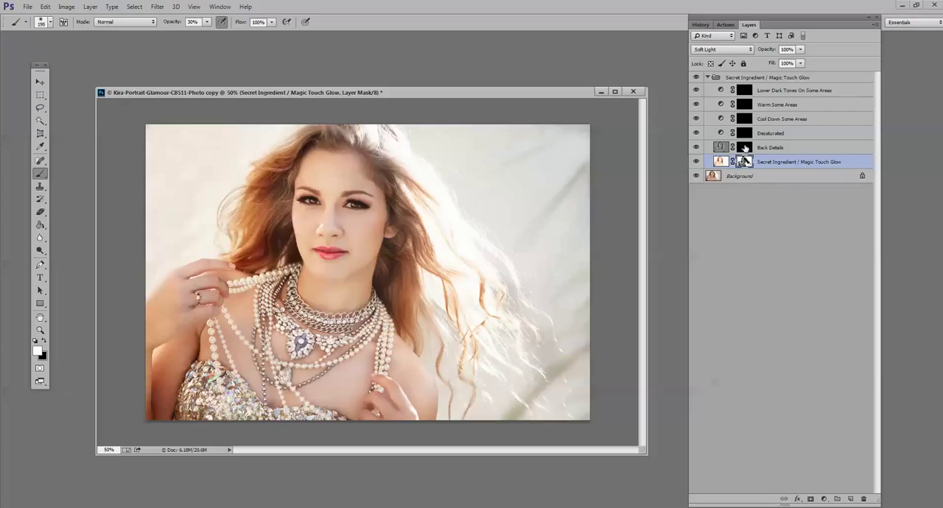
- Paint the dress, jewelry, hair and eyes into the Back Details mask with the white brush at 100% opacity
{"action": "left_click", "coordinate": [746, 149]}
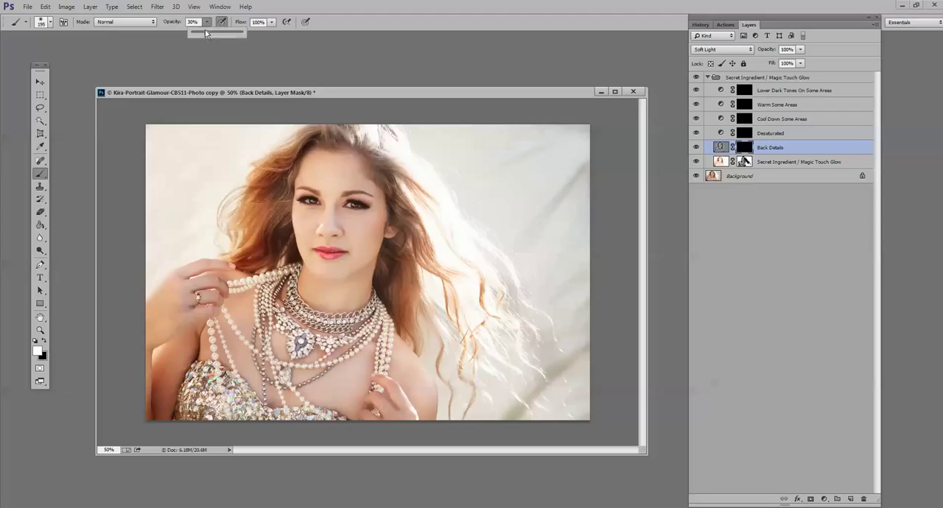
{"action": "key", "text": "0"}
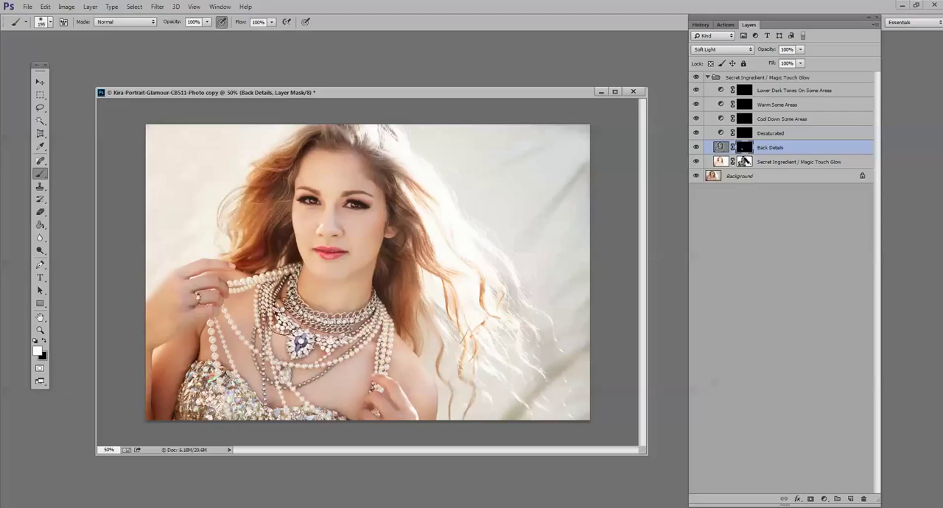
{"action": "mouse_move", "coordinate": [269, 394]}
{"action": "left_mouse_down"}
{"action": "mouse_move", "coordinate": [220, 405]}
{"action": "mouse_move", "coordinate": [296, 417]}
{"action": "mouse_move", "coordinate": [275, 347]}
{"action": "mouse_move", "coordinate": [280, 298]}
{"action": "left_mouse_up"}
{"action": "left_click_drag", "start_coordinate": [209, 300], "coordinate": [220, 297]}
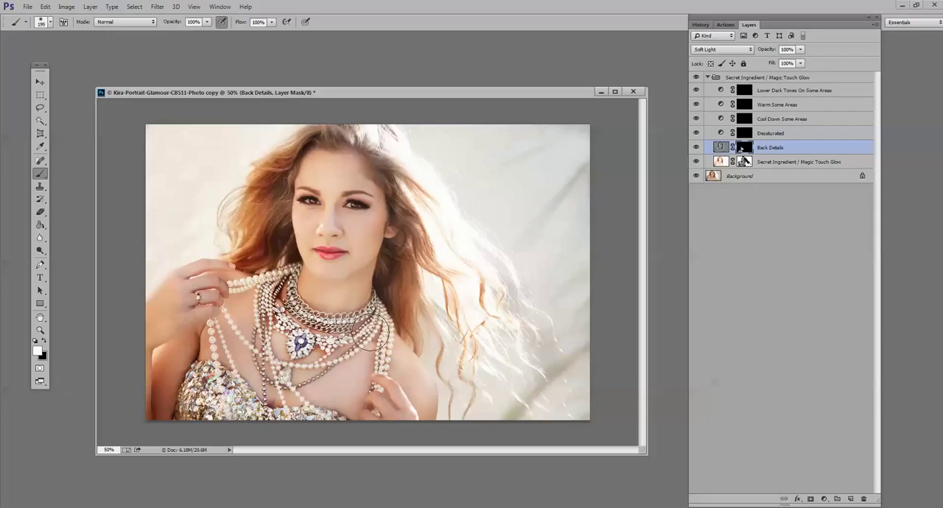
{"action": "left_click_drag", "start_coordinate": [370, 333], "coordinate": [374, 334]}
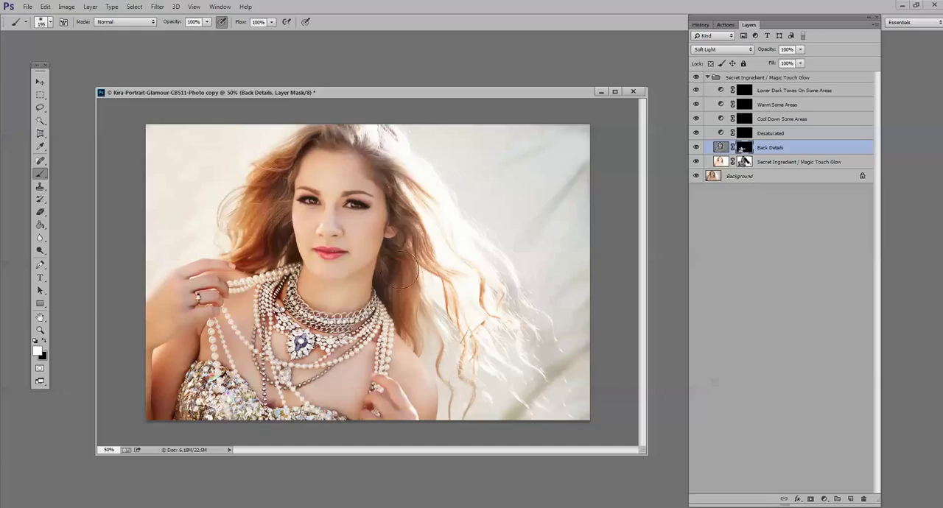
{"action": "mouse_move", "coordinate": [402, 269]}
{"action": "left_mouse_down"}
{"action": "mouse_move", "coordinate": [408, 299]}
{"action": "mouse_move", "coordinate": [414, 225]}
{"action": "left_mouse_up"}
{"action": "mouse_move", "coordinate": [259, 207]}
{"action": "left_mouse_down"}
{"action": "mouse_move", "coordinate": [245, 253]}
{"action": "mouse_move", "coordinate": [292, 142]}
{"action": "mouse_move", "coordinate": [353, 142]}
{"action": "mouse_move", "coordinate": [329, 140]}
{"action": "mouse_move", "coordinate": [407, 207]}
{"action": "left_mouse_up"}
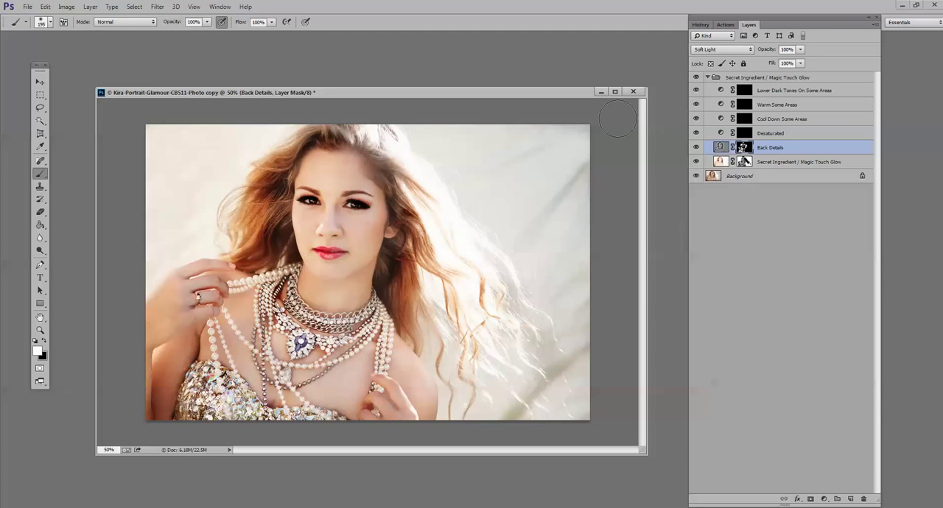
- Set the Back Details layer's opacity to 42% and switch to a black brush at 42% opacity
{"action": "left_click", "coordinate": [801, 49]}
{"action": "left_click_drag", "start_coordinate": [784, 60], "coordinate": [778, 64]}
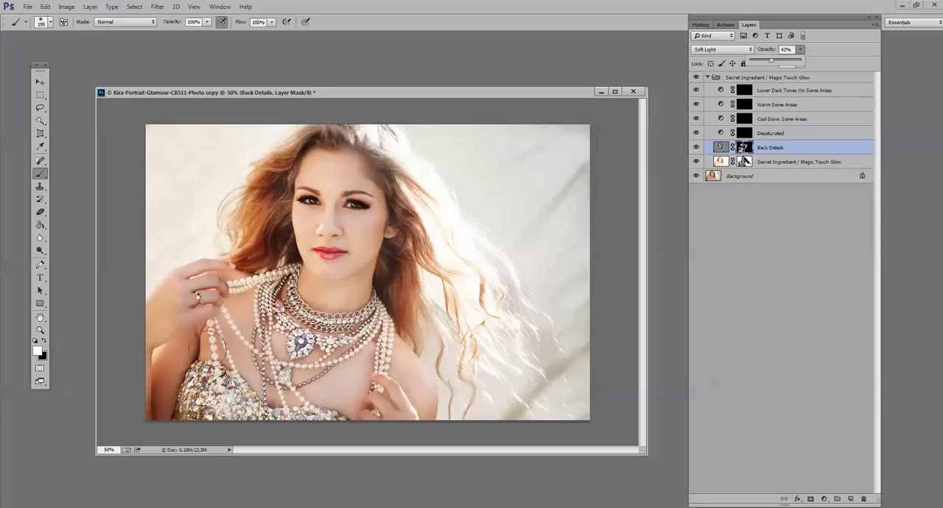
{"action": "left_click", "coordinate": [45, 341]}
{"action": "left_click", "coordinate": [206, 22]}
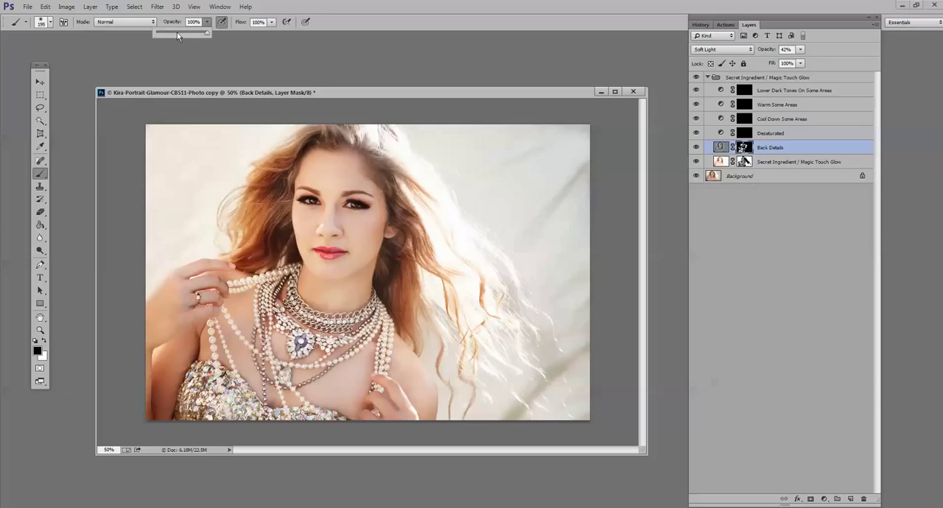
{"action": "left_click", "coordinate": [177, 32]}
- Paint the background, hair and dress into the Cool Down Some Areas mask with a white brush at 100% opacity
{"action": "left_click", "coordinate": [762, 119]}
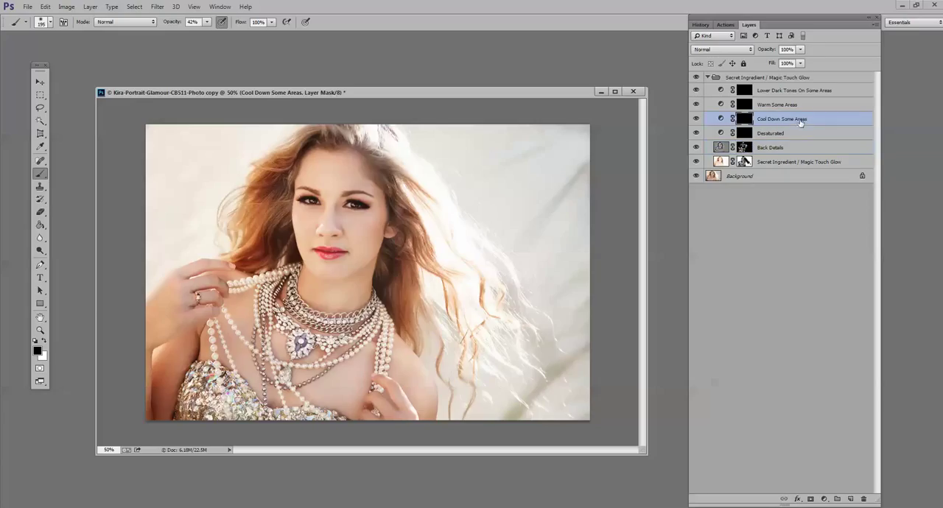
{"action": "left_click", "coordinate": [207, 21]}
{"action": "left_click_drag", "start_coordinate": [207, 34], "coordinate": [519, 99]}
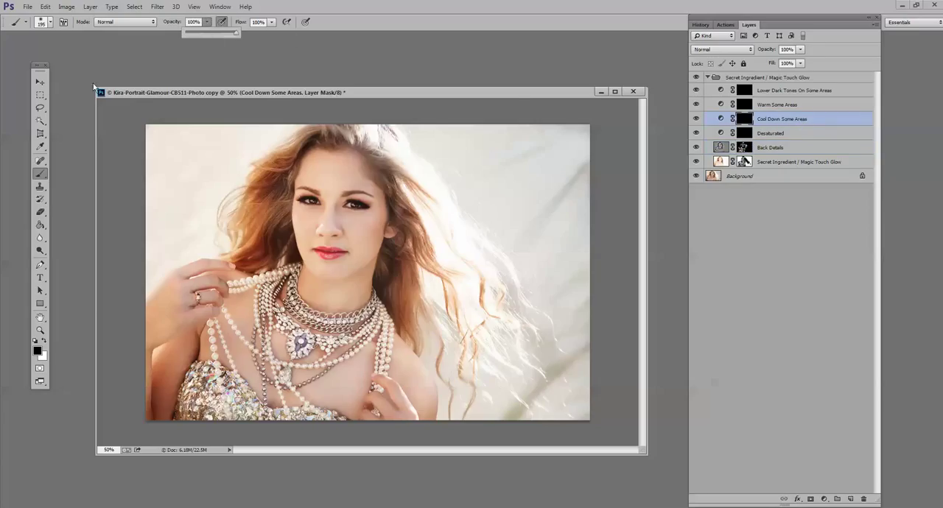
{"action": "left_click", "coordinate": [89, 152]}
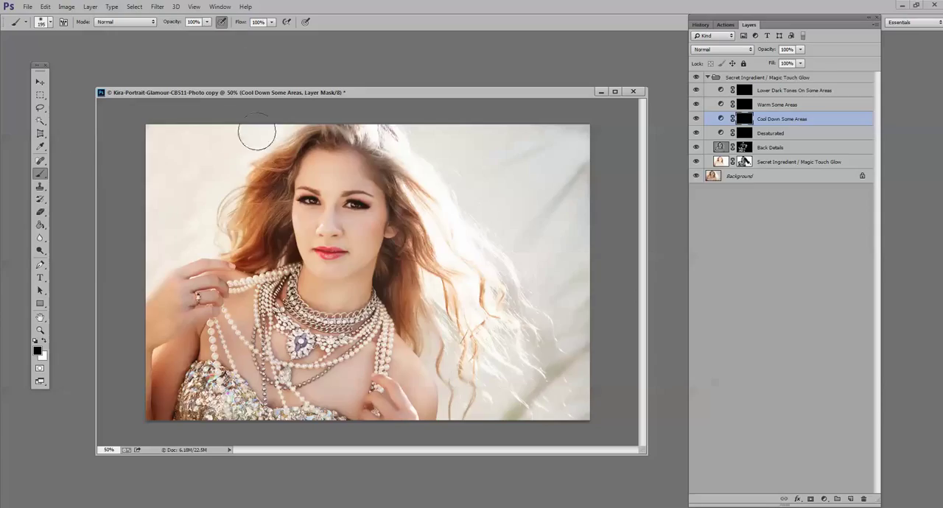
{"action": "left_click", "coordinate": [44, 343]}
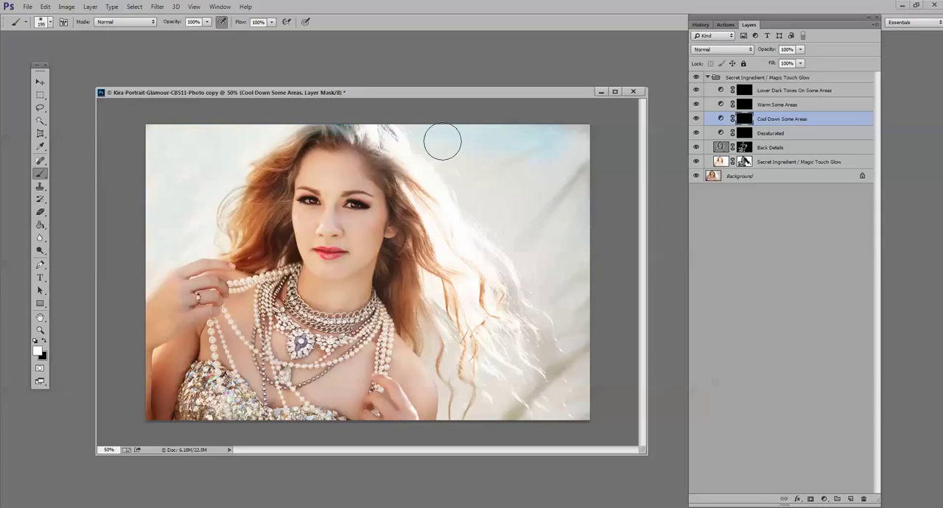
{"action": "mouse_move", "coordinate": [442, 141]}
{"action": "left_mouse_down"}
{"action": "mouse_move", "coordinate": [547, 301]}
{"action": "mouse_move", "coordinate": [536, 375]}
{"action": "mouse_move", "coordinate": [438, 334]}
{"action": "mouse_move", "coordinate": [583, 392]}
{"action": "mouse_move", "coordinate": [583, 154]}
{"action": "mouse_move", "coordinate": [477, 142]}
{"action": "mouse_move", "coordinate": [236, 138]}
{"action": "mouse_move", "coordinate": [207, 150]}
{"action": "mouse_move", "coordinate": [259, 173]}
{"action": "mouse_move", "coordinate": [125, 200]}
{"action": "mouse_move", "coordinate": [410, 218]}
{"action": "mouse_move", "coordinate": [564, 272]}
{"action": "left_mouse_up"}
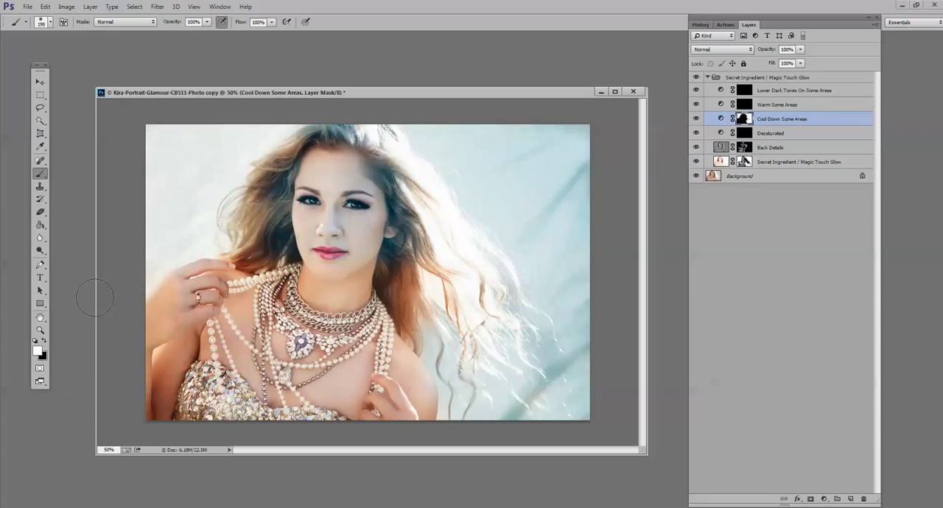
{"action": "left_click_drag", "start_coordinate": [94, 297], "coordinate": [480, 264]}
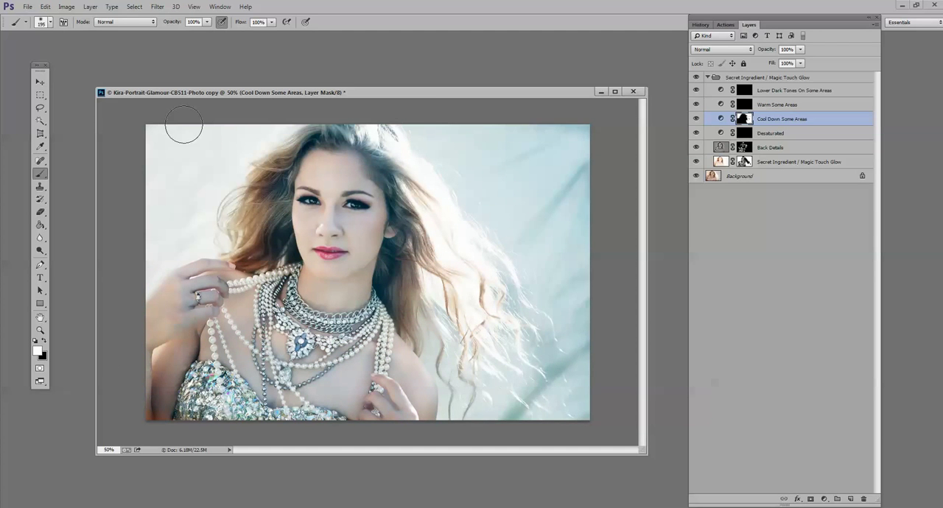
- Fill the Cool Down Some Areas mask with white and reduce the effect over the face, skin and necklaces with black at 47% brush opacity
{"action": "key", "text": "alt+BackSpace"}
{"action": "left_click", "coordinate": [43, 341]}
{"action": "left_click", "coordinate": [207, 22]}
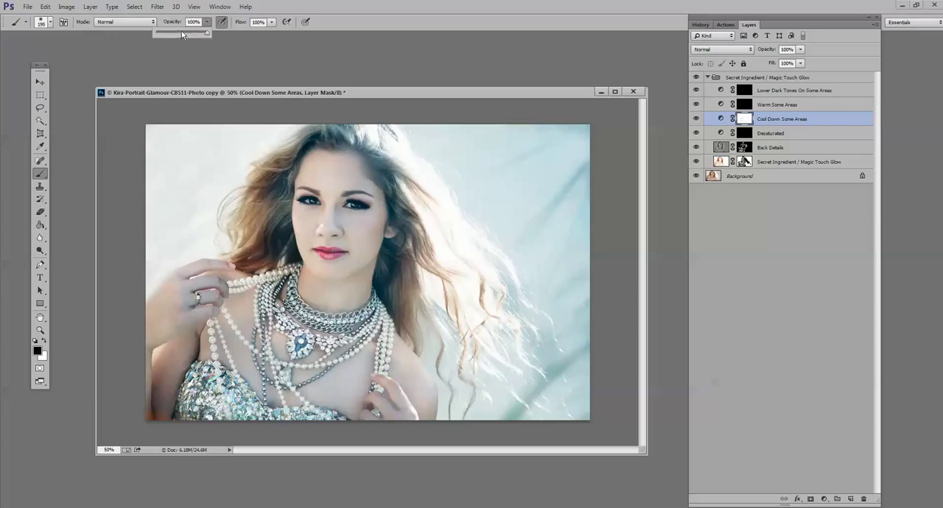
{"action": "left_click_drag", "start_coordinate": [208, 33], "coordinate": [180, 32]}
{"action": "left_click", "coordinate": [311, 175]}
{"action": "left_click_drag", "start_coordinate": [323, 210], "coordinate": [312, 185]}
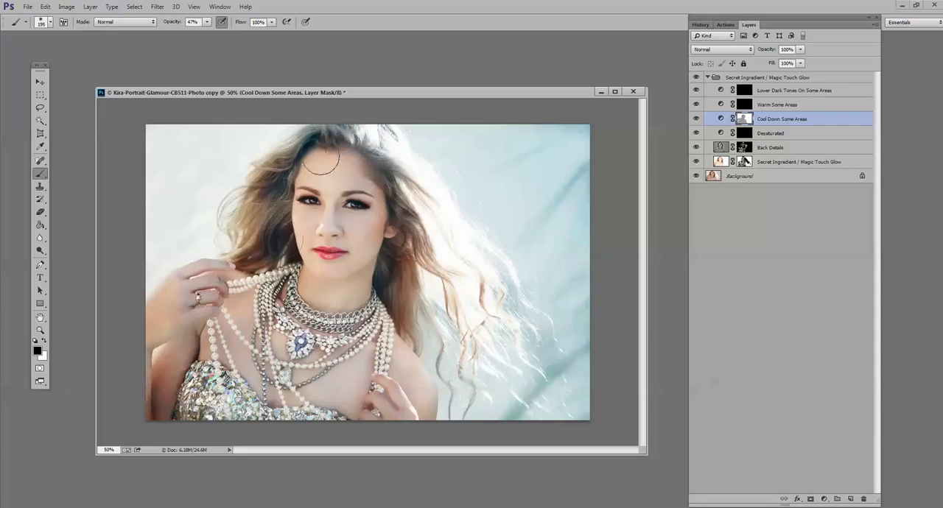
{"action": "mouse_move", "coordinate": [385, 278]}
{"action": "left_mouse_down"}
{"action": "mouse_move", "coordinate": [243, 328]}
{"action": "mouse_move", "coordinate": [176, 329]}
{"action": "mouse_move", "coordinate": [357, 346]}
{"action": "mouse_move", "coordinate": [345, 337]}
{"action": "left_mouse_up"}
- Collapse the Secret Ingredient / Magic Touch Glow group and toggle its visibility to compare the portrait before and after
{"action": "left_click", "coordinate": [707, 78]}
{"action": "left_click", "coordinate": [708, 77]}
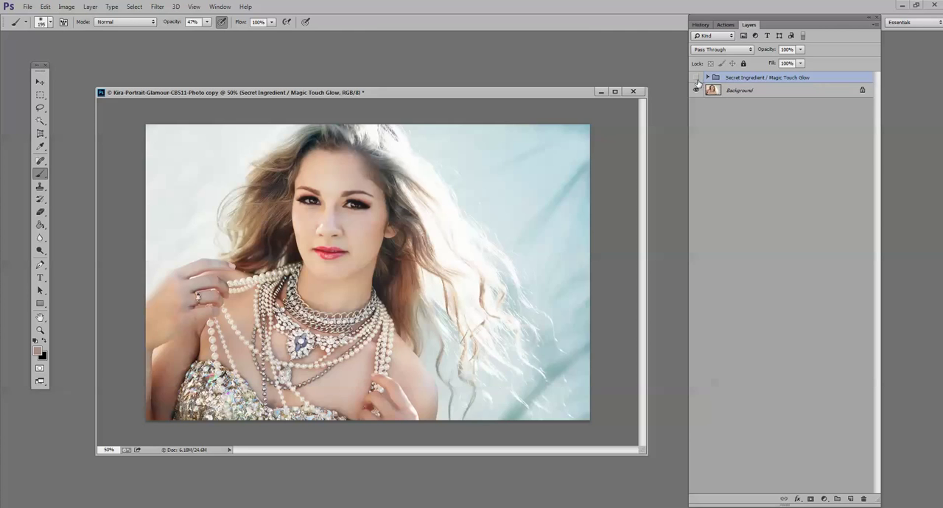
{"action": "left_click", "coordinate": [697, 78]}
{"action": "left_click", "coordinate": [697, 78]}
{"action": "left_click", "coordinate": [696, 78]}
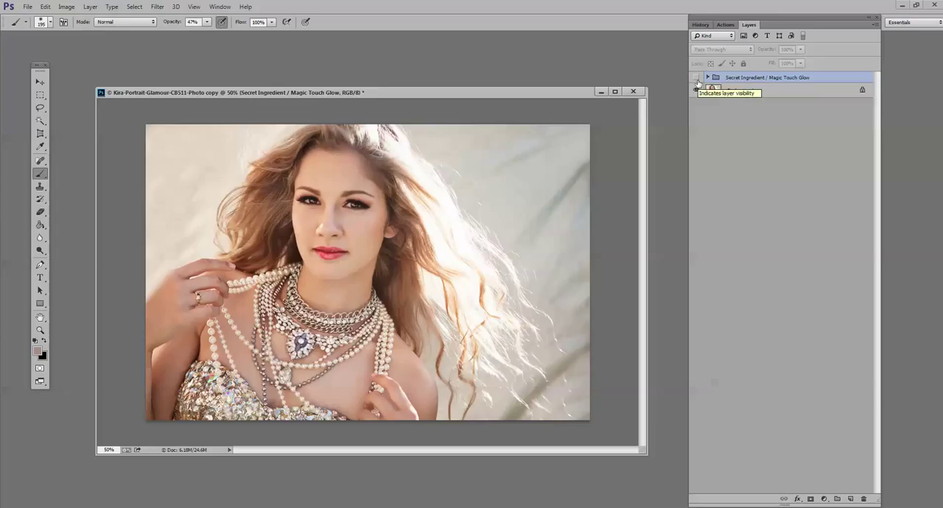
{"action": "left_click", "coordinate": [697, 79]}
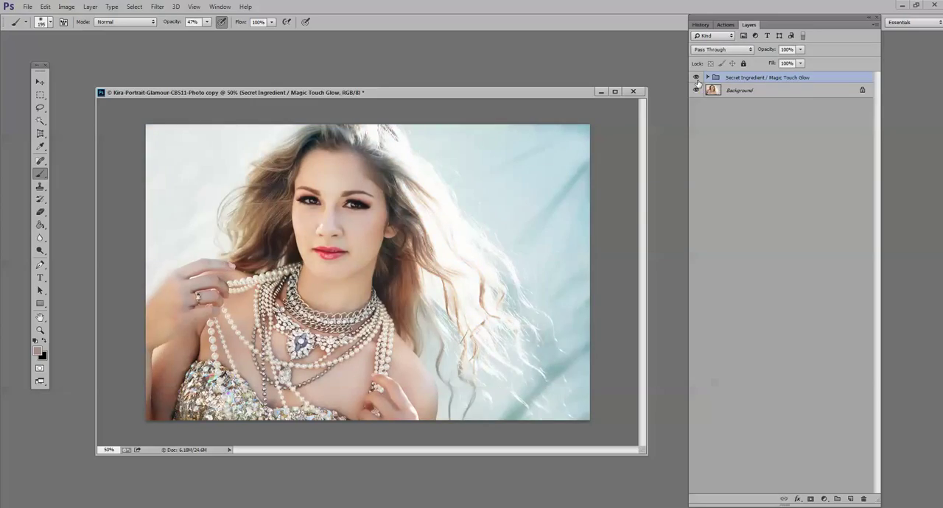
- Try the Secret Ingredient / Magic Touch Glow group at 67% opacity, restore it to 100%, and flatten the image
{"action": "left_click", "coordinate": [800, 50]}
{"action": "left_click_drag", "start_coordinate": [798, 63], "coordinate": [785, 63]}
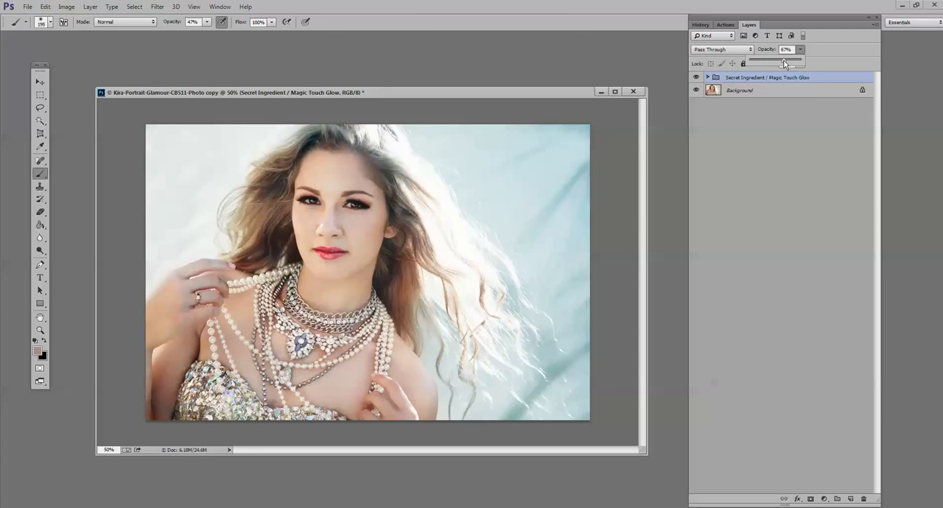
{"action": "left_click_drag", "start_coordinate": [865, 62], "coordinate": [865, 64]}
{"action": "left_click", "coordinate": [89, 10]}
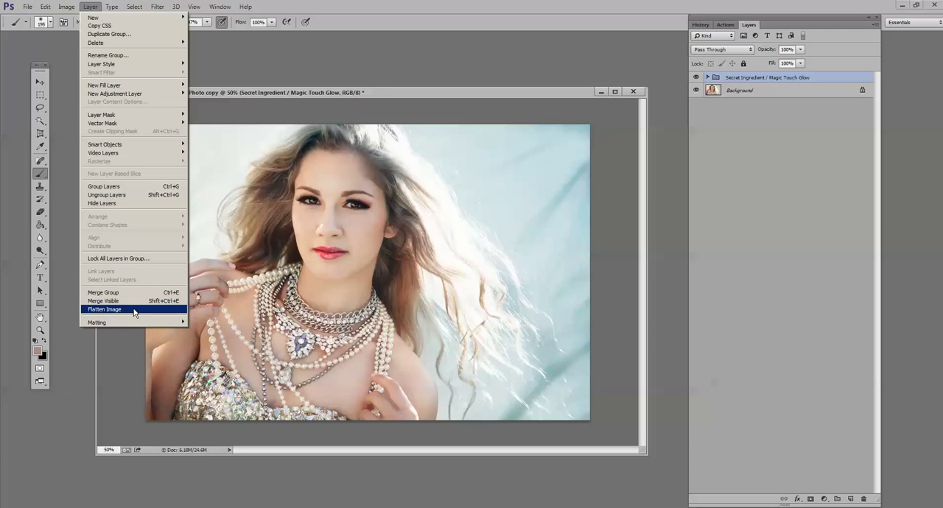
{"action": "left_click", "coordinate": [133, 310]}
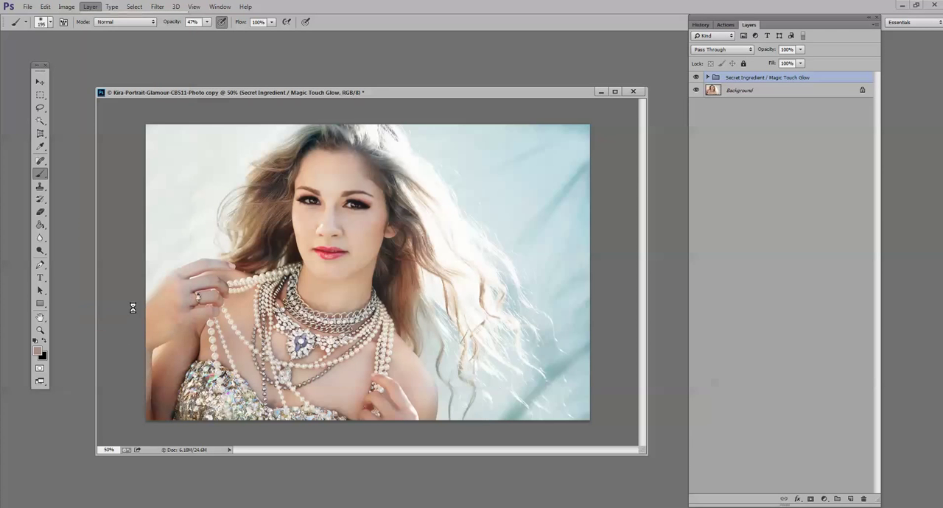
- Run the Hand Painted Photograph action on the flattened glamour portrait, continuing past its message
{"action": "left_click", "coordinate": [726, 25]}
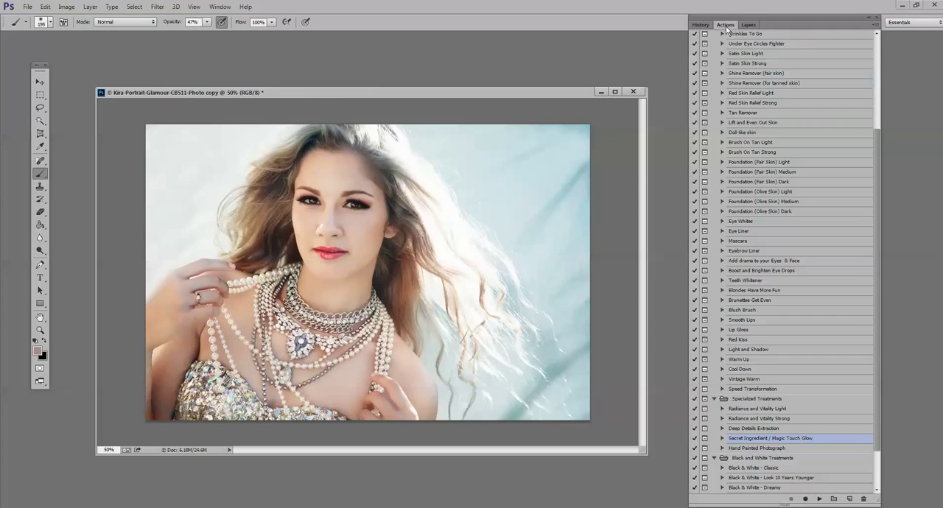
{"action": "left_click", "coordinate": [762, 448]}
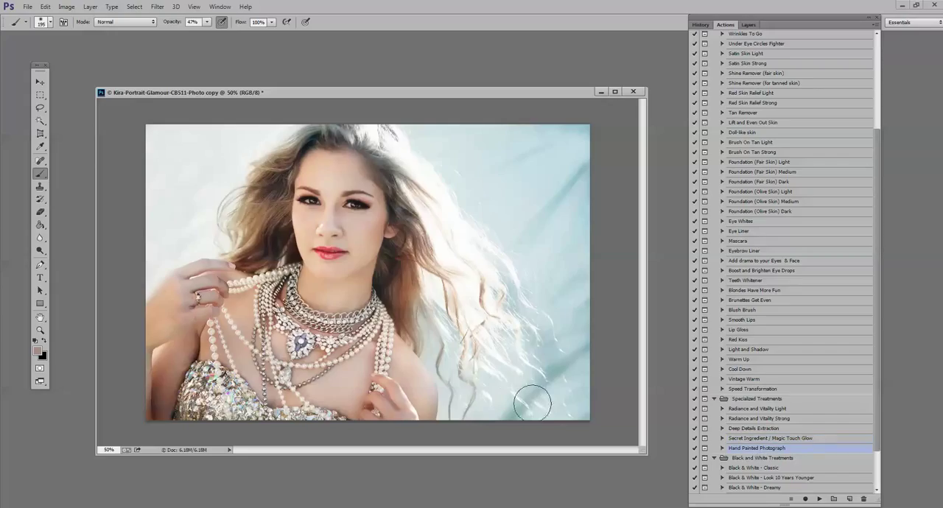
{"action": "left_click", "coordinate": [818, 500]}
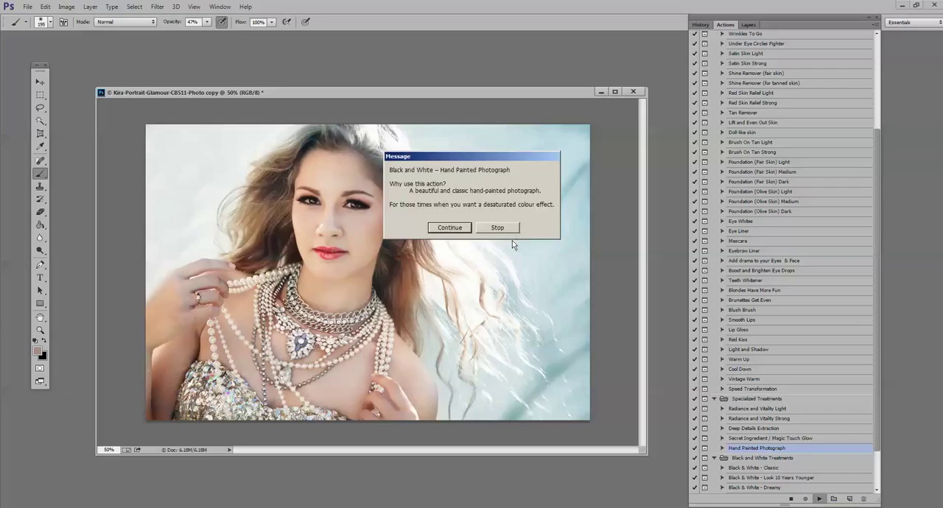
{"action": "left_click", "coordinate": [444, 228]}
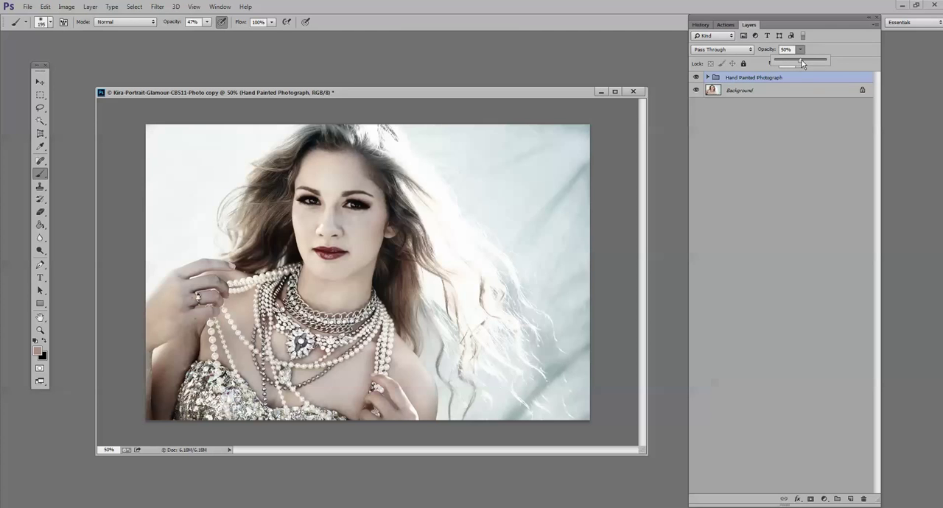
- Adjust the Hand Painted Photograph group's opacity, trying 100% and 23% before settling on a partial strength
{"action": "left_click_drag", "start_coordinate": [803, 64], "coordinate": [826, 61]}
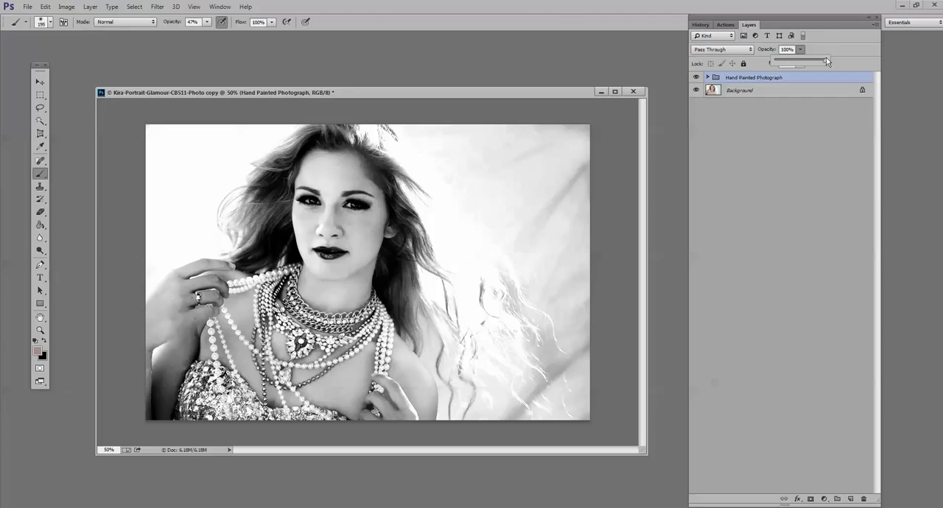
{"action": "left_click_drag", "start_coordinate": [800, 67], "coordinate": [787, 66]}
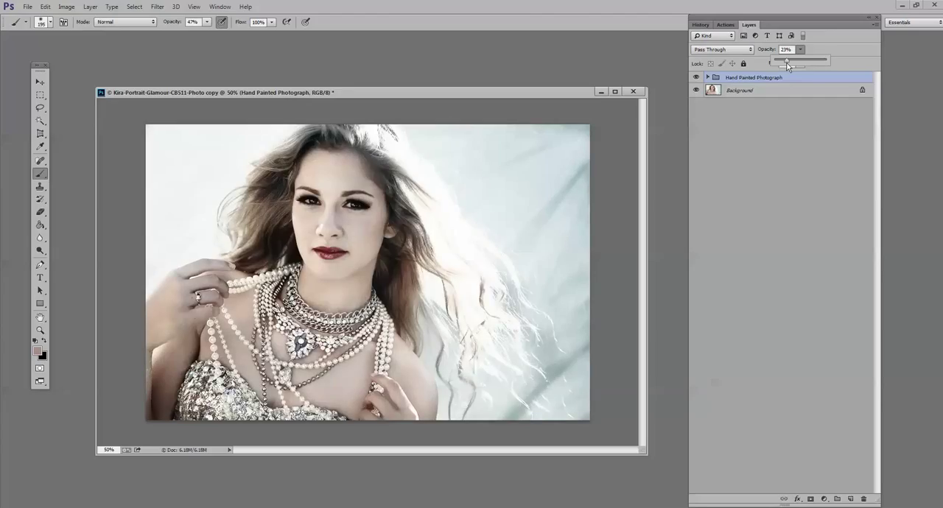
{"action": "left_click_drag", "start_coordinate": [788, 66], "coordinate": [810, 68]}
- Compare the original snapshot of the glamour portrait with its latest history state, ending on the latest state
{"action": "left_click", "coordinate": [701, 24]}
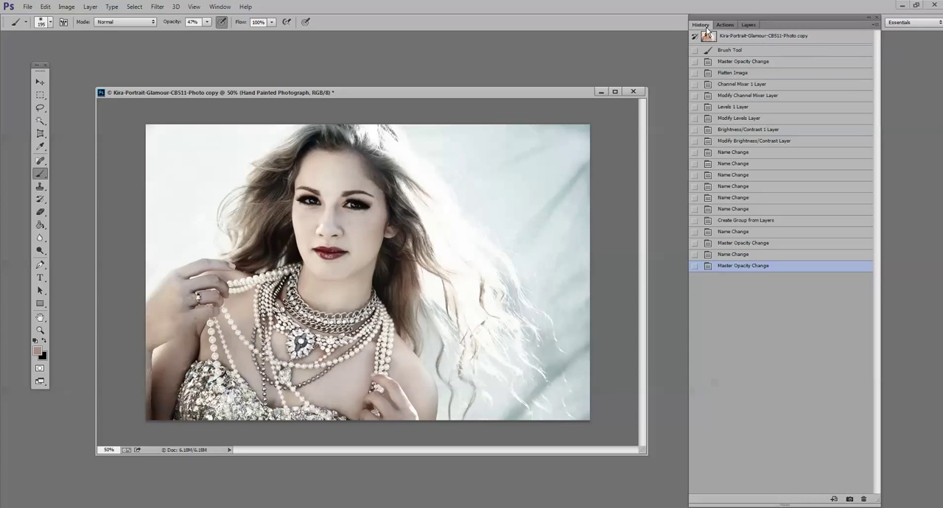
{"action": "left_click", "coordinate": [753, 42]}
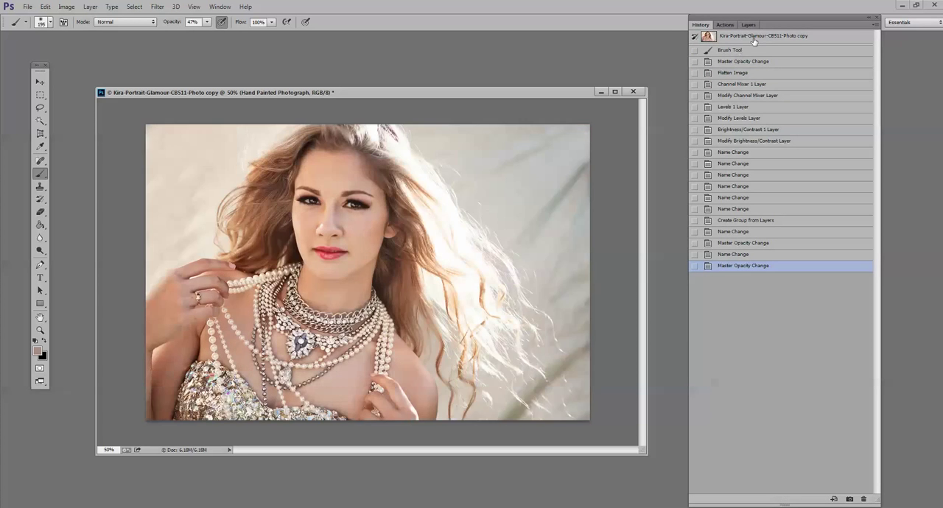
{"action": "left_click", "coordinate": [754, 41]}
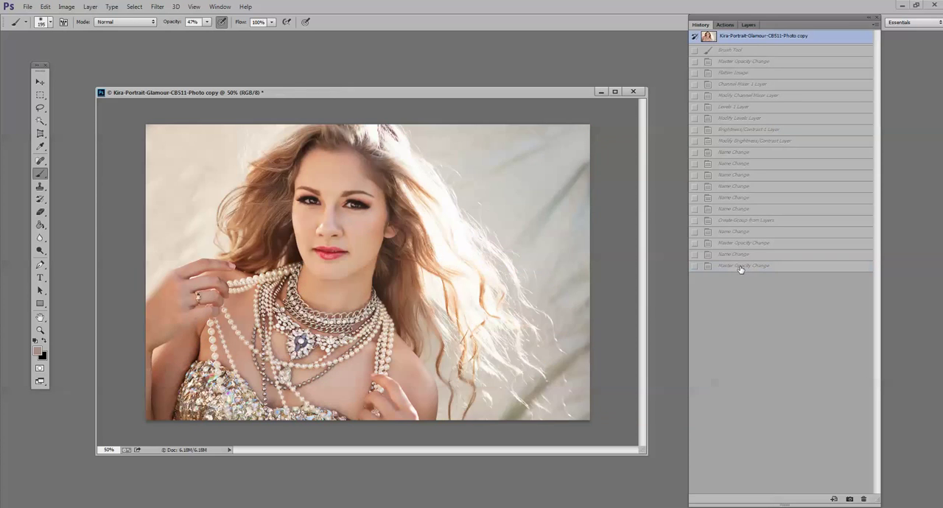
{"action": "left_click", "coordinate": [740, 267]}
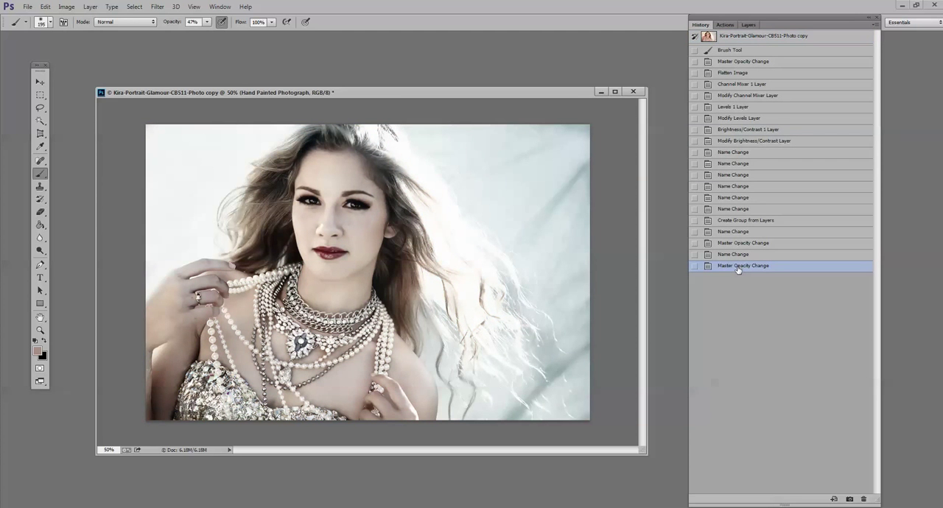
{"action": "left_click", "coordinate": [748, 37]}
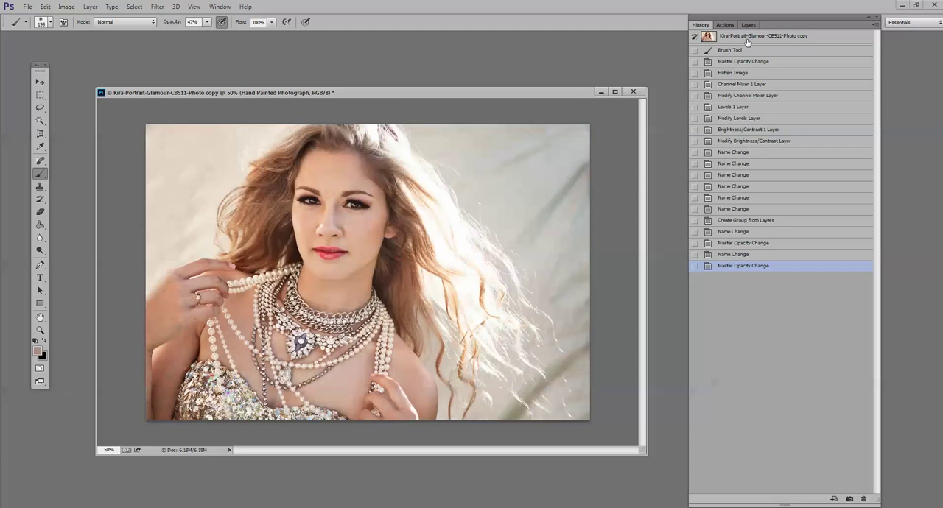
{"action": "left_click", "coordinate": [744, 266]}
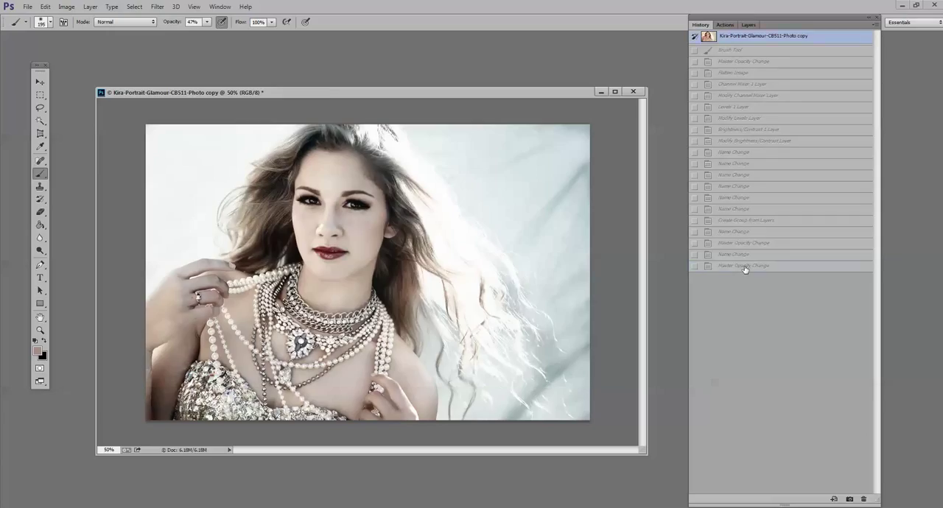